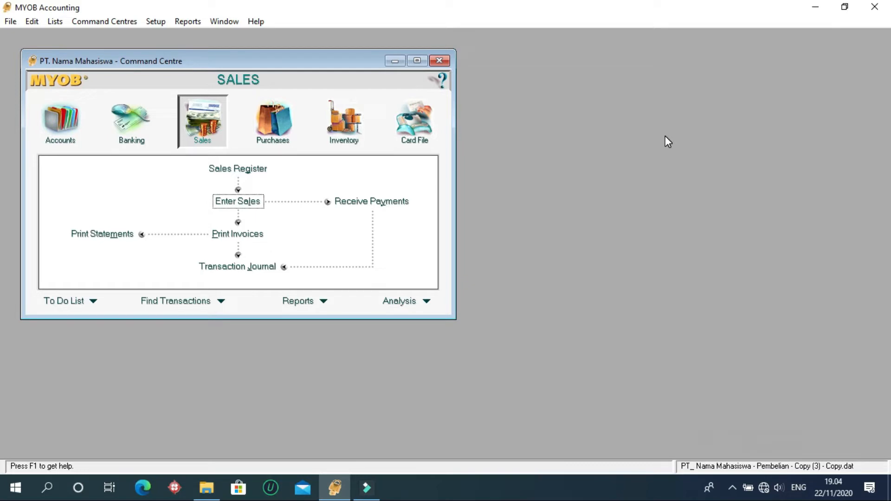
# Start a new sales invoice for the customer Penjualan Tunai
pyautogui.click(241, 202)
pyautogui.click(252, 115)
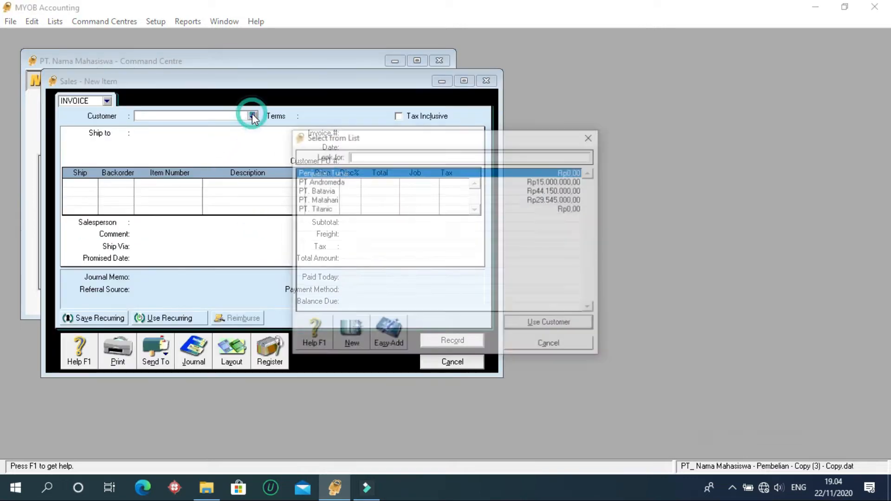
pyautogui.click(540, 325)
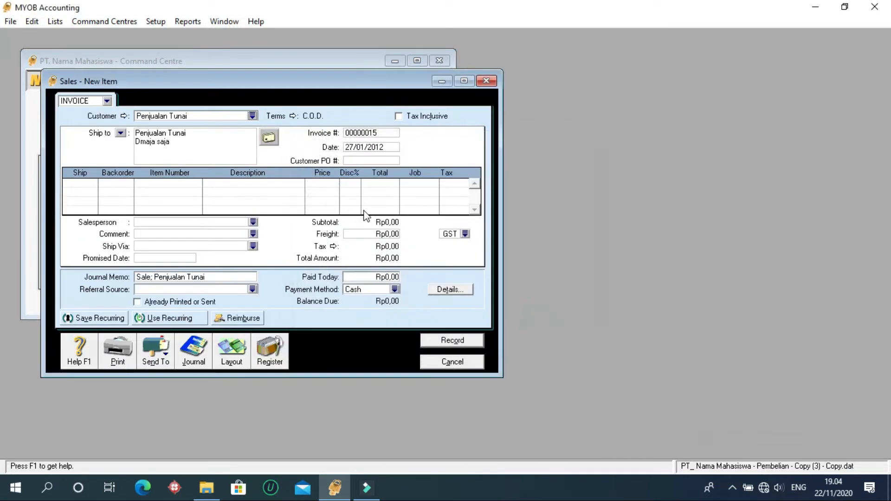
pyautogui.click(356, 148)
pyautogui.click(364, 145)
# Add a return line to the invoice with quantity -1 of item IN-003, CASANOVA 208A
pyautogui.click(89, 183)
pyautogui.press('BackSpace')
pyautogui.press('Tab')
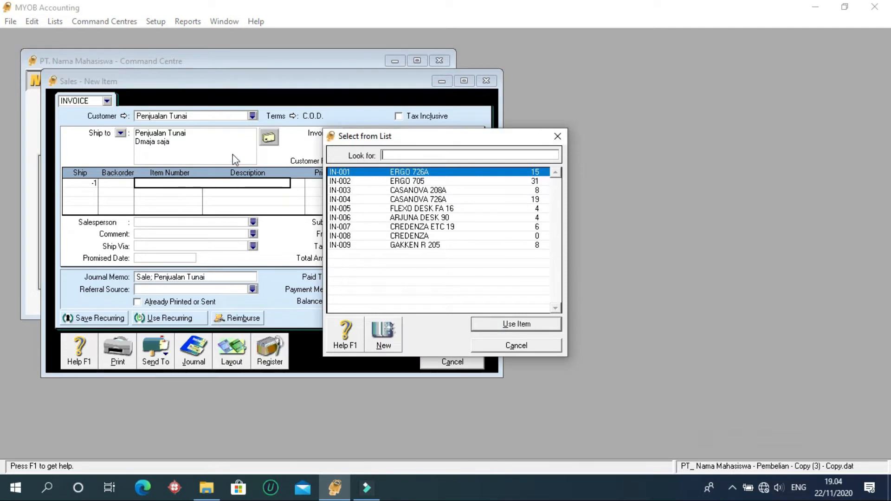
pyautogui.write('IN-003')
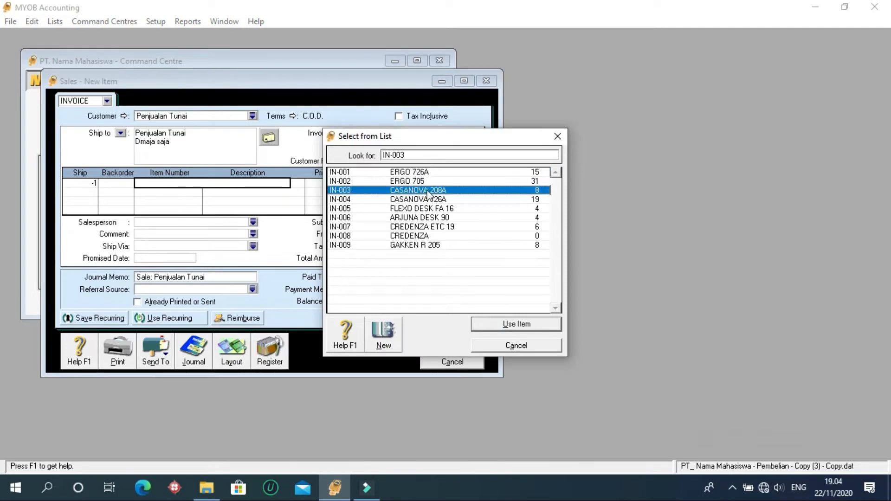
pyautogui.click(517, 324)
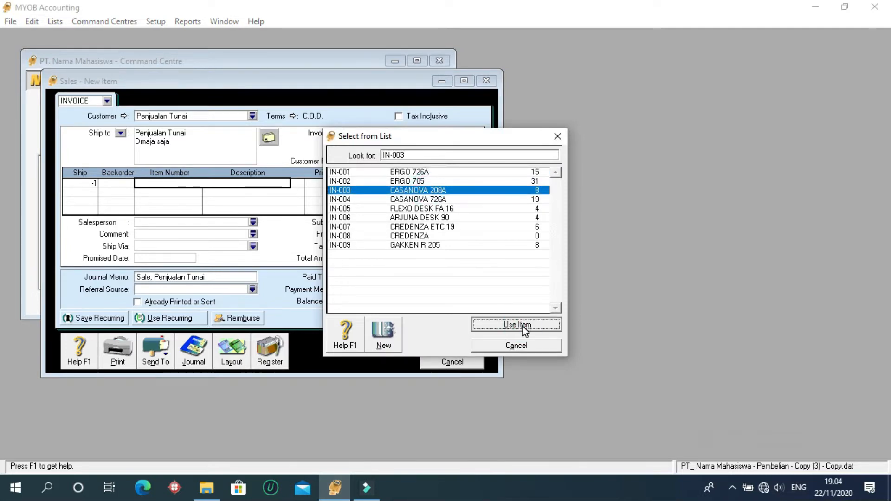
pyautogui.click(360, 161)
# Add a second invoice line with quantity 1 of item IN-004, CASANOVA 726A
pyautogui.click(85, 192)
pyautogui.write('1')
pyautogui.press('Tab')
pyautogui.press('Tab')
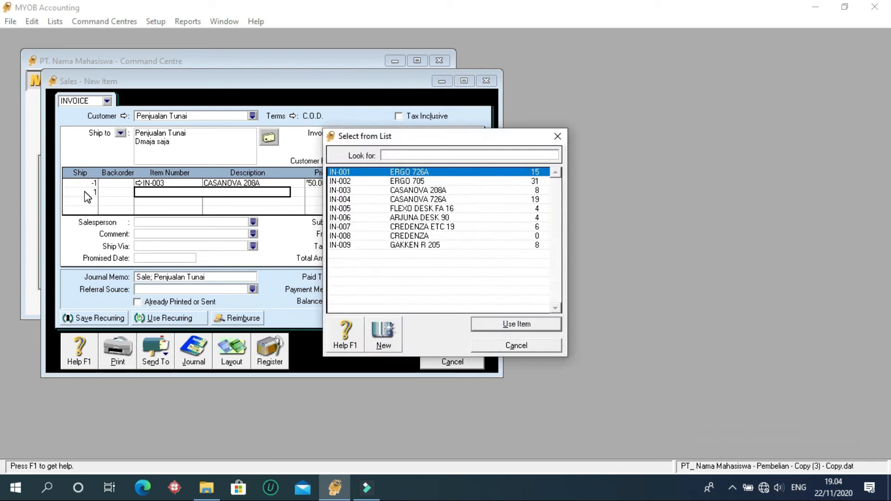
pyautogui.click(441, 200)
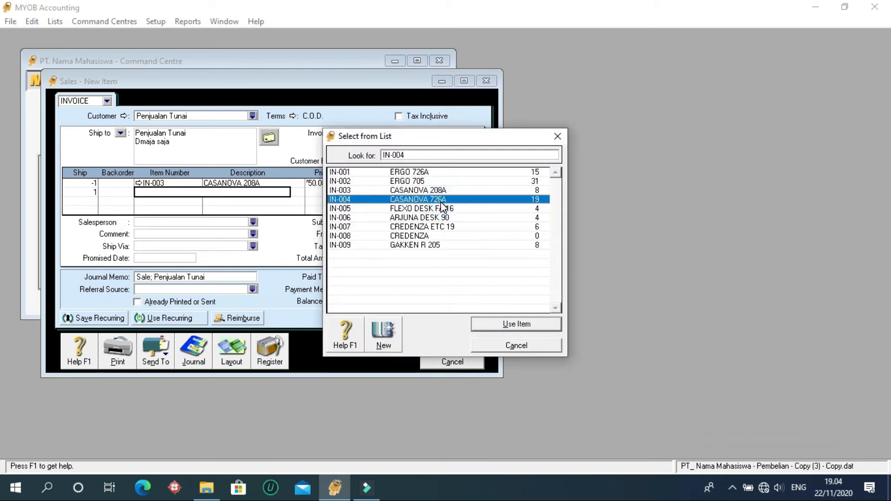
pyautogui.click(485, 323)
pyautogui.click(374, 160)
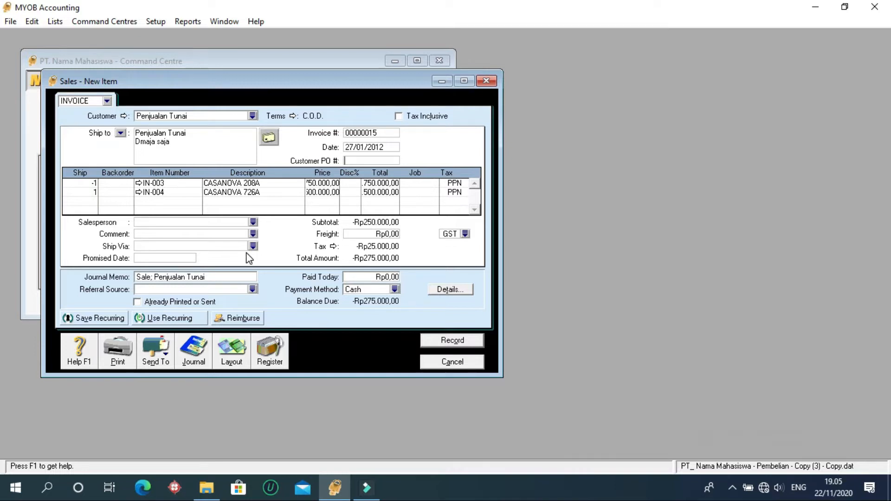
# Apply a 5% discount to the returned CASANOVA 208A line
pyautogui.click(352, 183)
pyautogui.write('5')
pyautogui.press('Tab')
# Set the invoice's freight tax code to N-T, then record the sale and close the sales form
pyautogui.click(463, 233)
pyautogui.write('N-T')
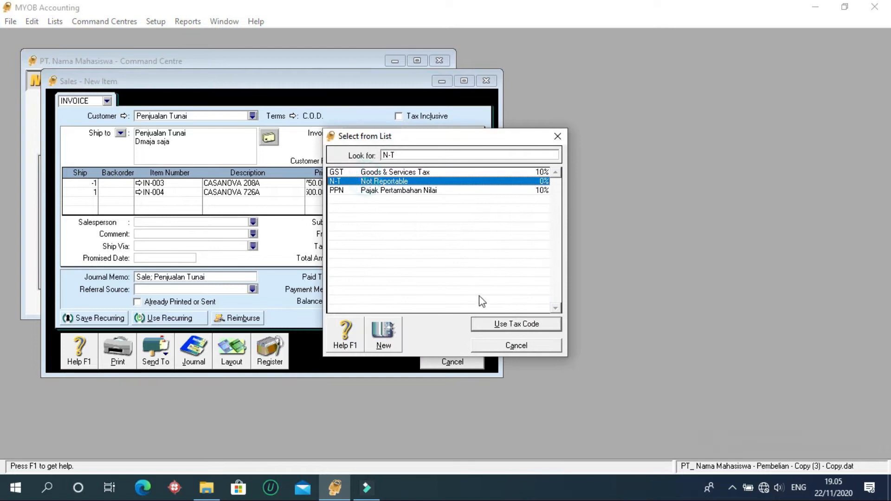
pyautogui.click(487, 324)
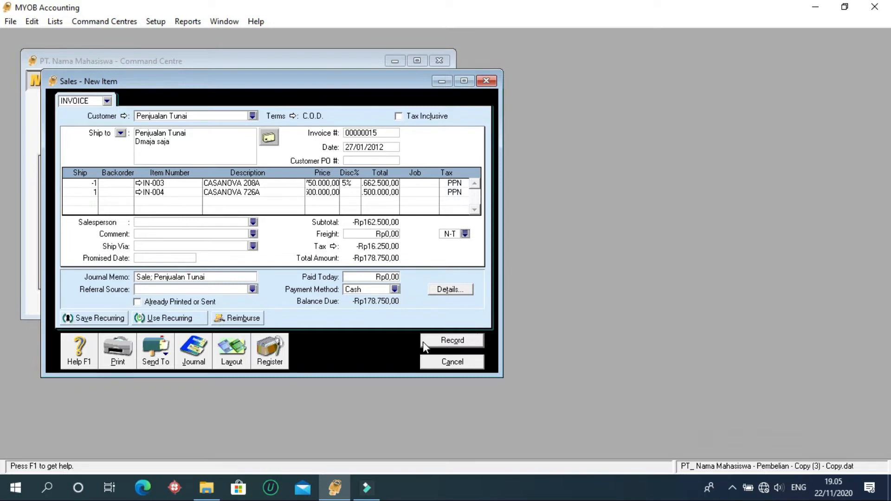
pyautogui.click(455, 340)
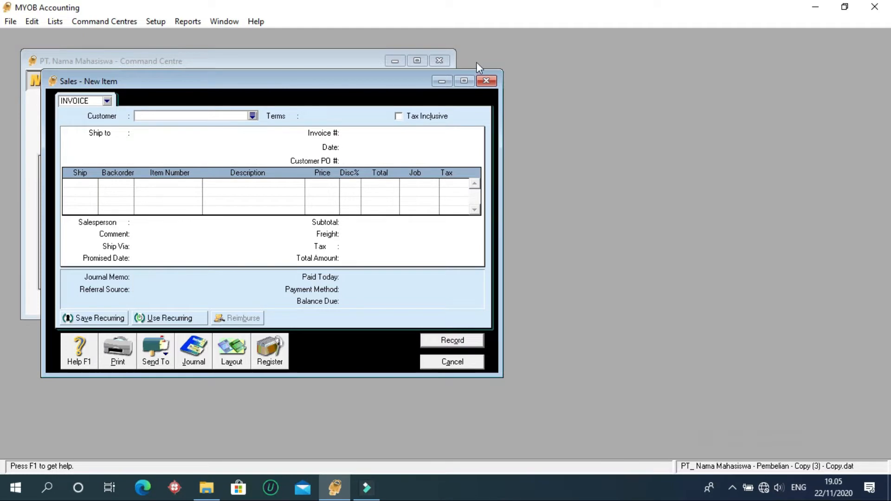
pyautogui.click(491, 81)
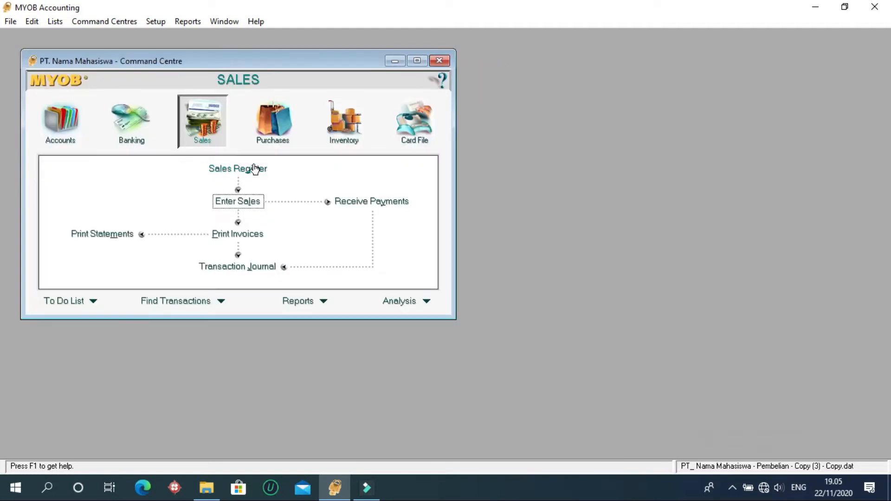
# Pay the refund for the Penjualan Tunai return credit from the sales register, dated 27/01/2012
pyautogui.click(253, 170)
pyautogui.click(326, 105)
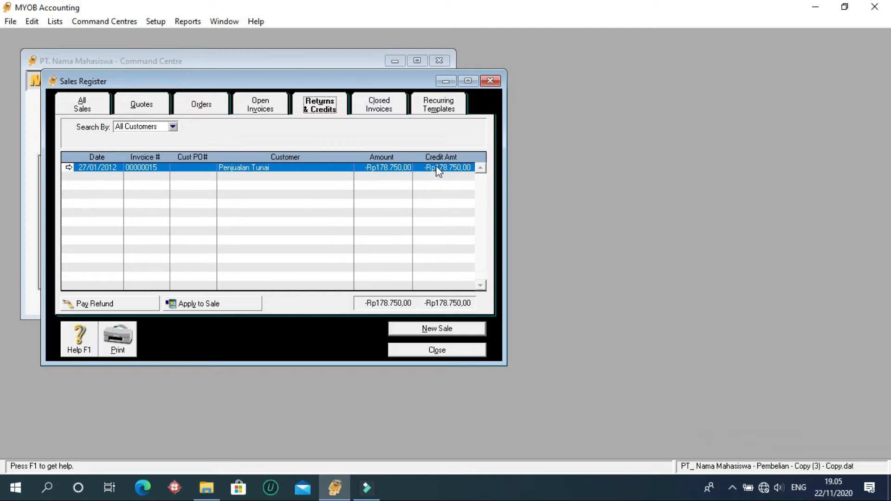
pyautogui.click(104, 306)
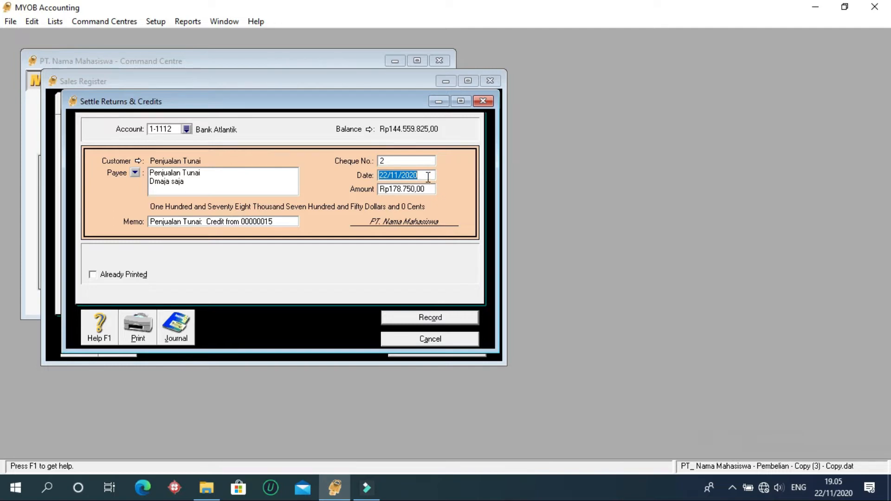
pyautogui.write('27/01/2012')
pyautogui.click(433, 319)
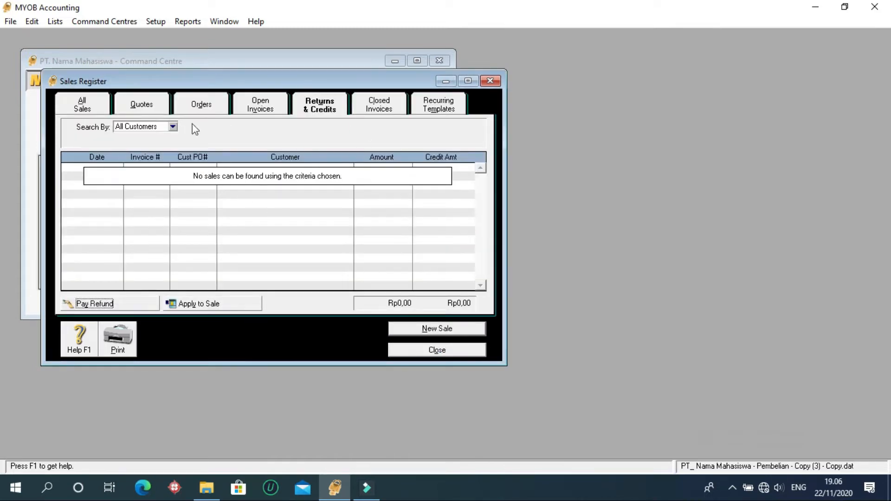
# Check the 27/01/2012 Penjualan Tunai return among closed invoices dated from 01/01/2012, and close the sales register
pyautogui.click(370, 111)
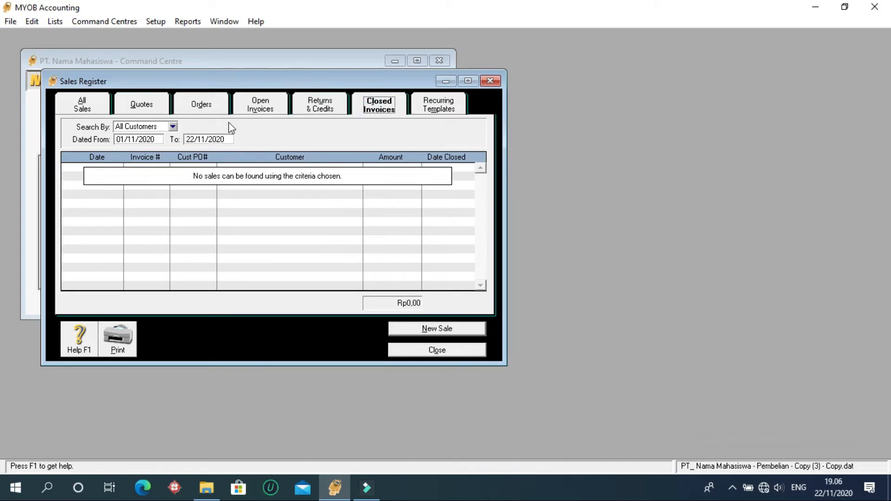
pyautogui.click(144, 139)
pyautogui.write('01')
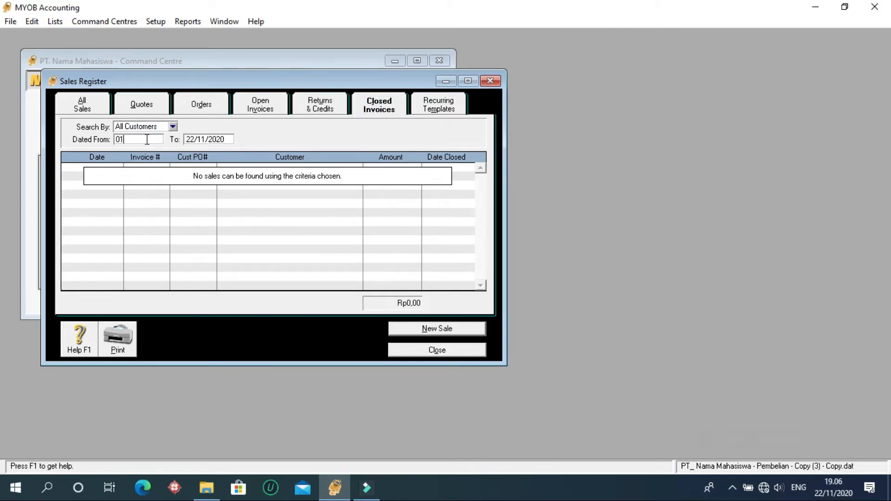
pyautogui.write('/01/2012')
pyautogui.click(204, 141)
pyautogui.click(203, 140)
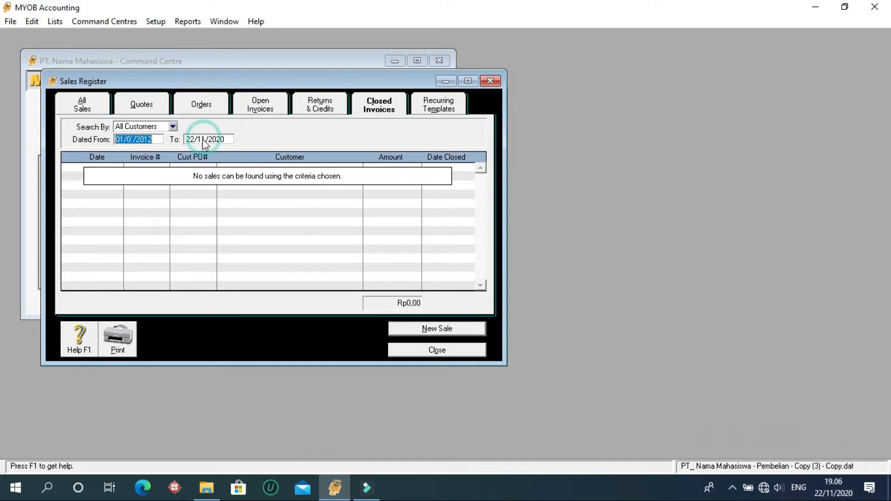
pyautogui.click(213, 141)
pyautogui.click(216, 139)
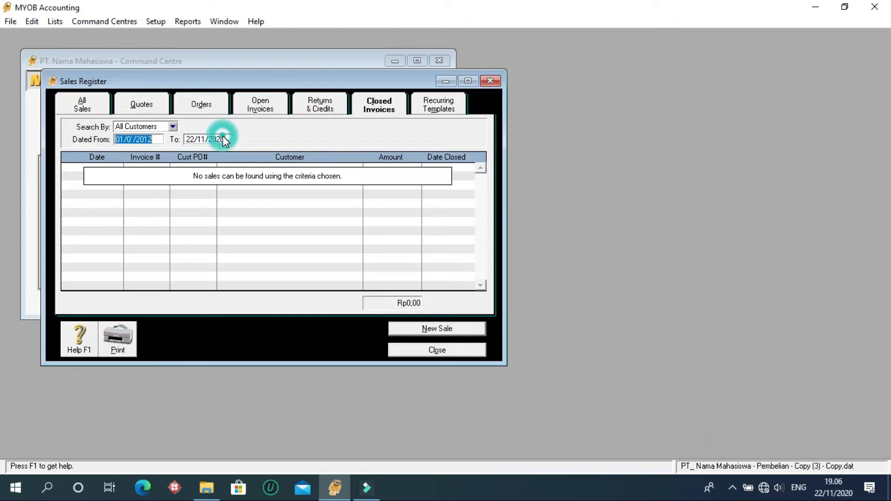
pyautogui.click(154, 139)
pyautogui.click(134, 139)
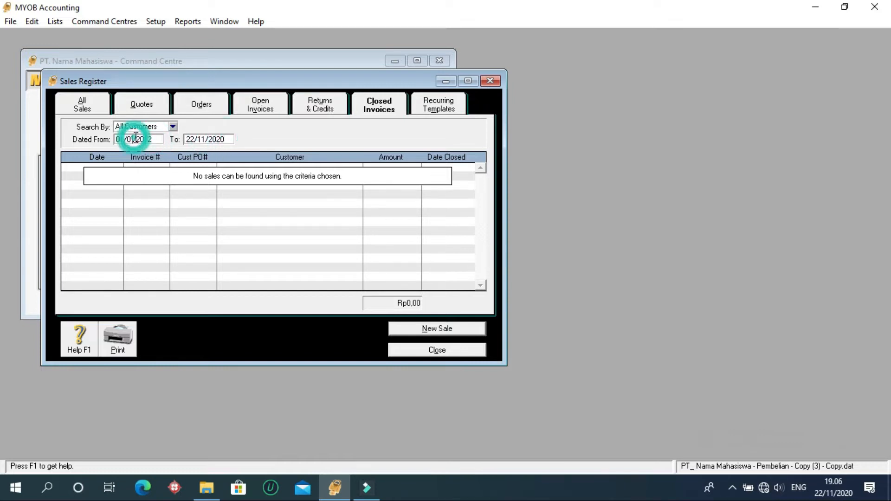
pyautogui.press('BackSpace')
pyautogui.write('1')
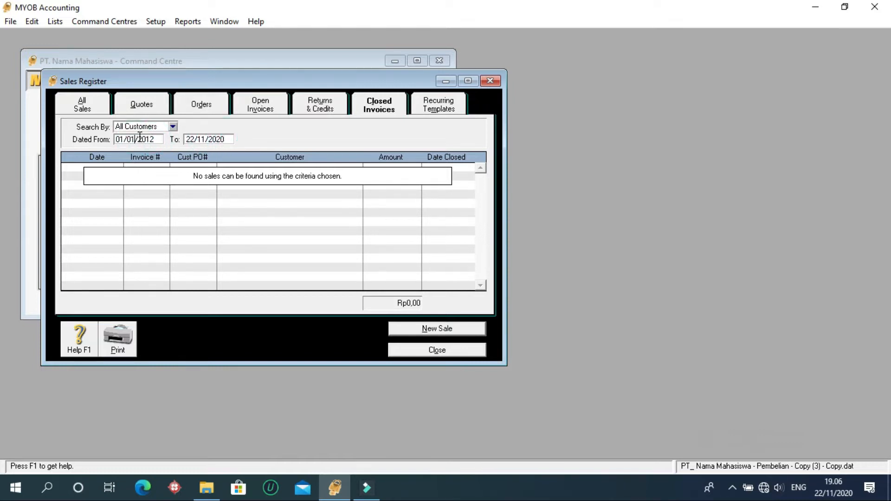
pyautogui.click(197, 139)
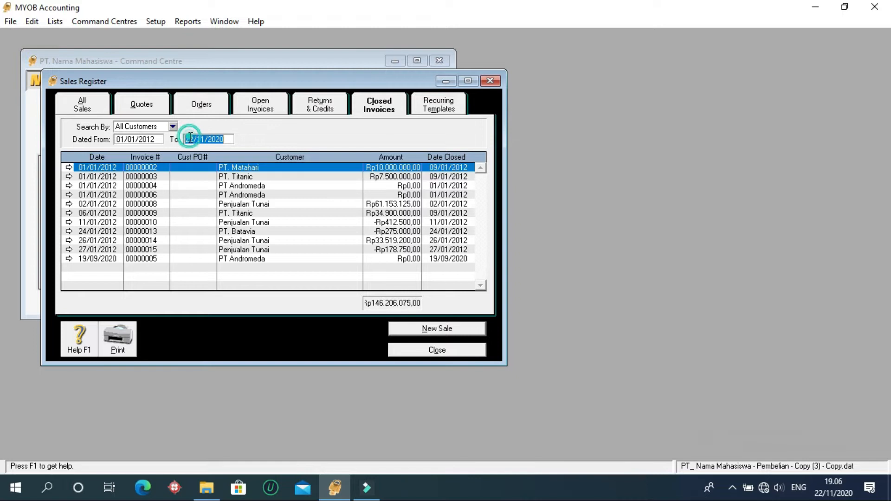
pyautogui.click(402, 251)
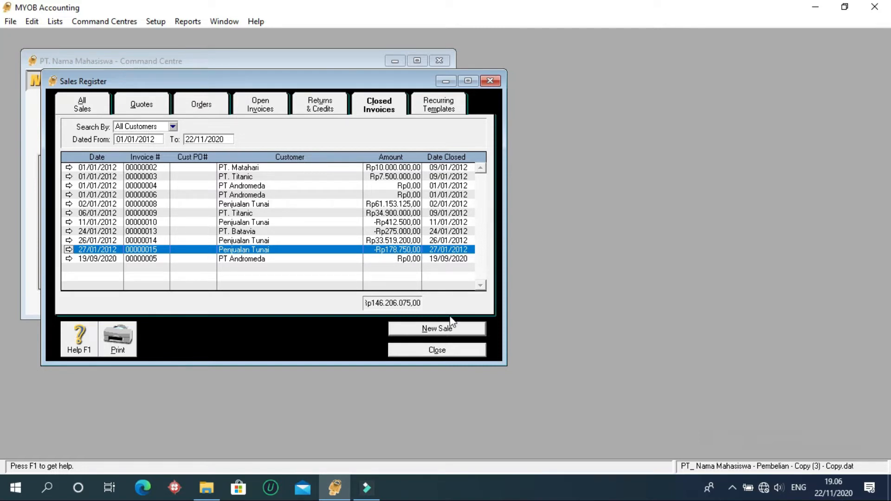
pyautogui.click(439, 354)
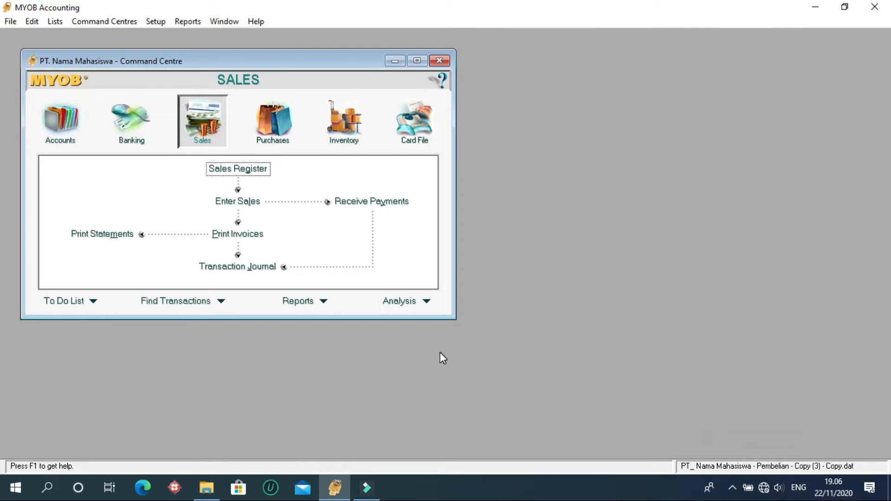
# Start a general journal entry dated 27/01/2012 with the memo Pinjaman Karyawan
pyautogui.click(70, 134)
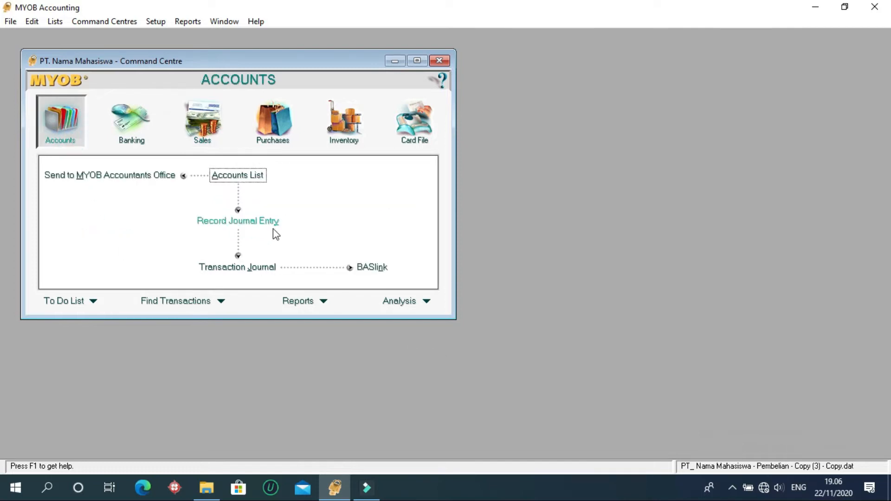
pyautogui.click(230, 225)
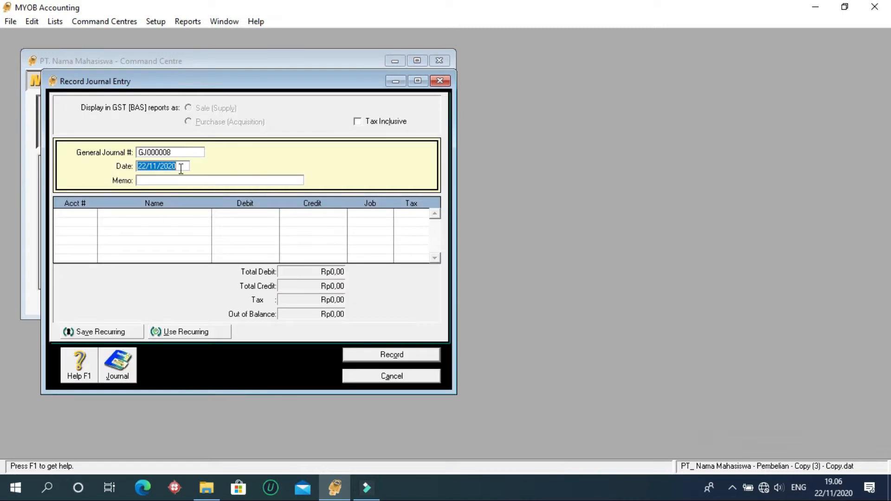
pyautogui.write('27')
pyautogui.write('/-')
pyautogui.write('01/2012')
pyautogui.click(187, 182)
pyautogui.write('Persedi')
pyautogui.press('BackSpace')
pyautogui.press('BackSpace')
pyautogui.press('BackSpace')
pyautogui.press('BackSpace')
pyautogui.press('BackSpace')
pyautogui.write('injaman Ka')
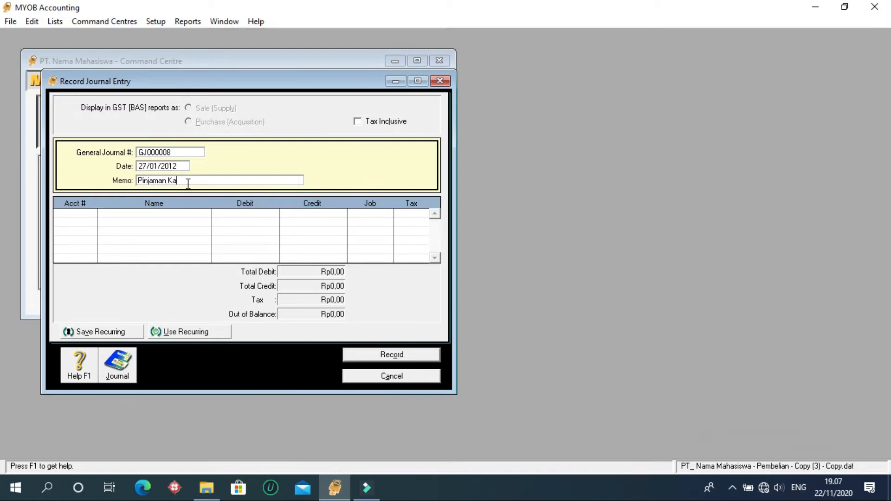
pyautogui.write('ryawan')
# Debit 2500000 to account 1-1130 Piutang Karyawan on the first journal line
pyautogui.click(97, 219)
pyautogui.click(92, 213)
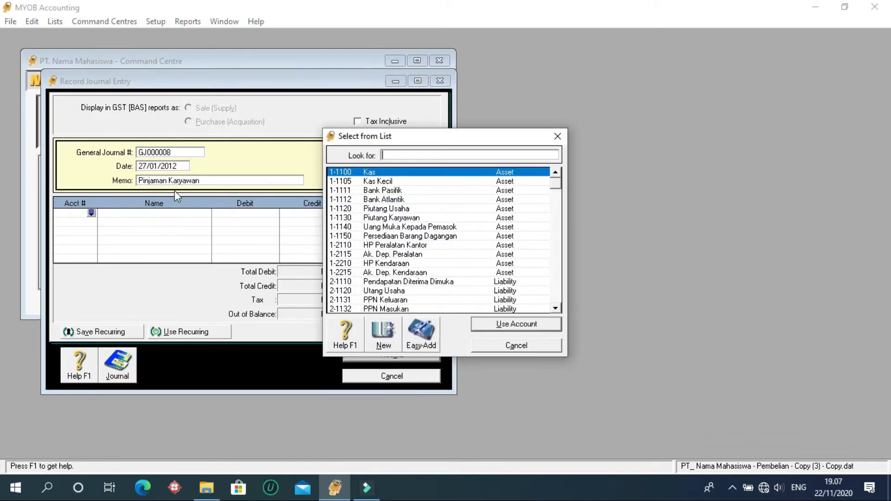
pyautogui.click(390, 218)
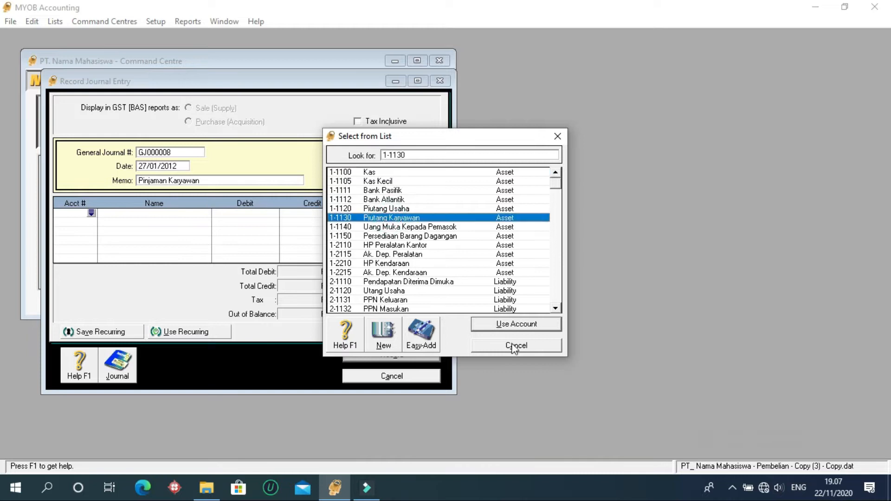
pyautogui.click(515, 324)
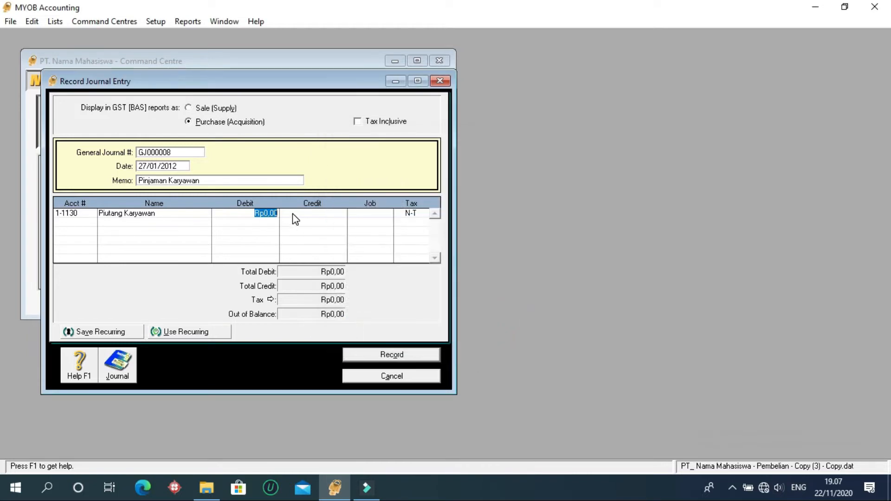
pyautogui.write('20000')
pyautogui.press('BackSpace')
pyautogui.press('BackSpace')
pyautogui.press('BackSpace')
pyautogui.press('BackSpace')
pyautogui.press('BackSpace')
pyautogui.write('4500000')
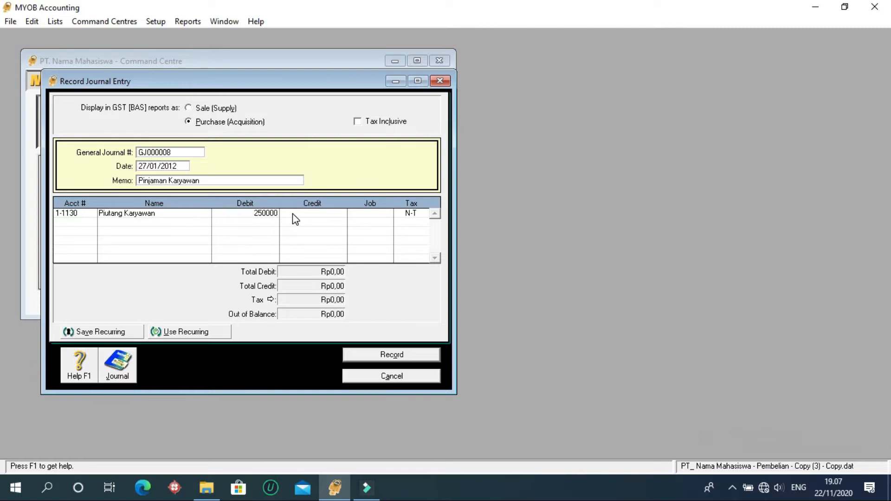
# Credit Rp2.500.000 to account 1-1111 Bank Pasifik on the second line and record the journal entry
pyautogui.click(77, 224)
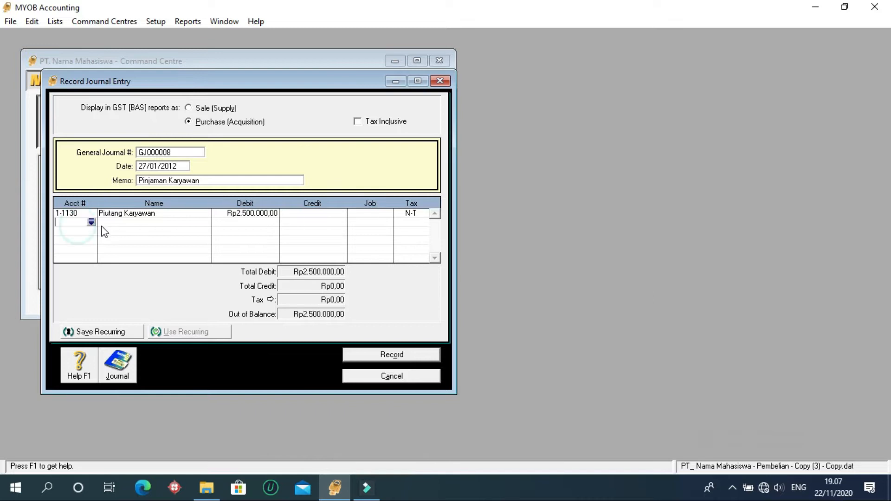
pyautogui.click(92, 223)
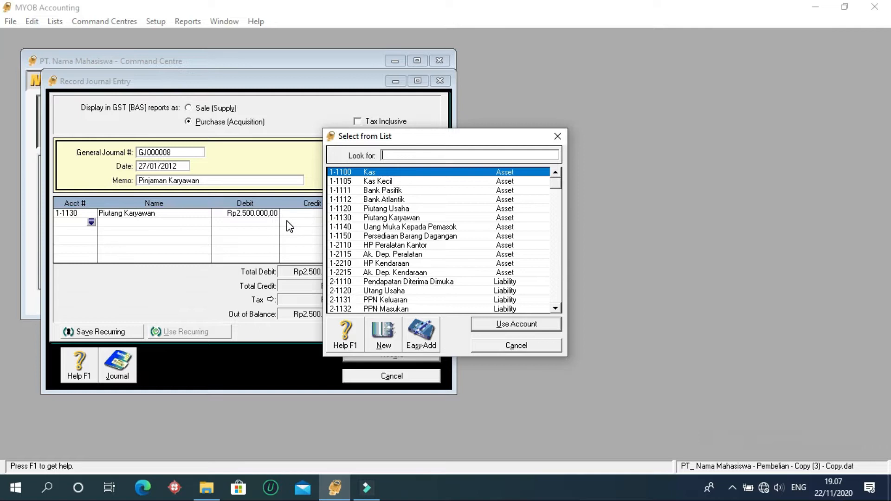
pyautogui.write('1-1111')
pyautogui.click(498, 329)
pyautogui.click(310, 223)
pyautogui.click(243, 180)
pyautogui.click(243, 181)
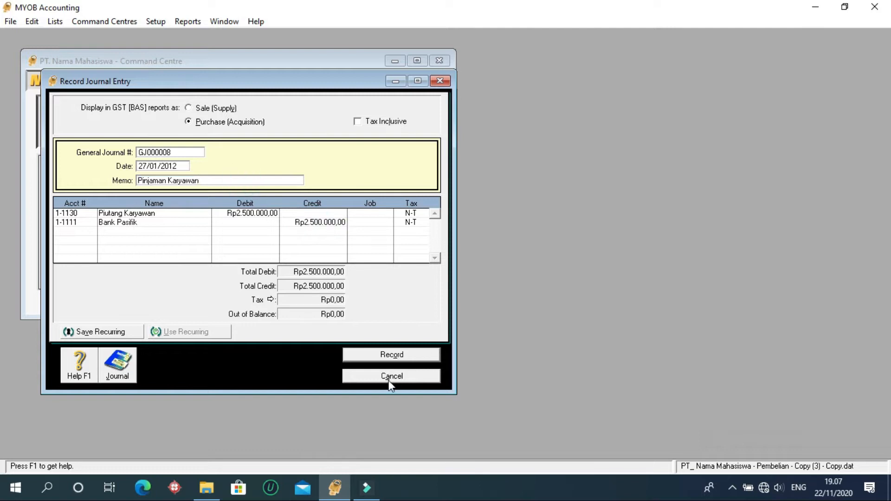
pyautogui.click(392, 354)
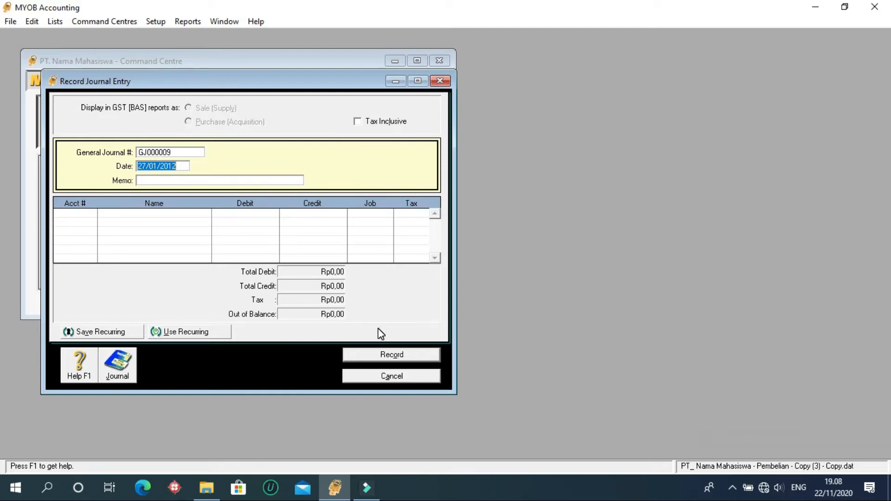
# Close the journal entry window and start a bill payment to supplier PT. Altantic
pyautogui.click(406, 380)
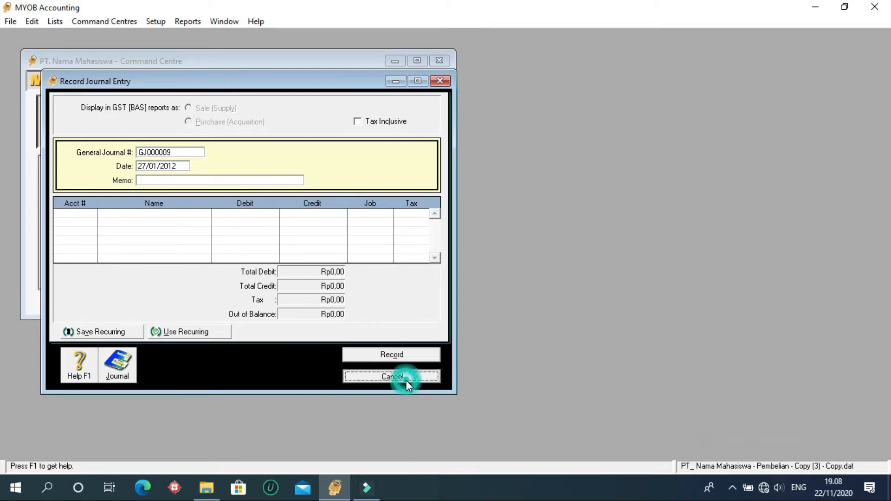
pyautogui.click(442, 84)
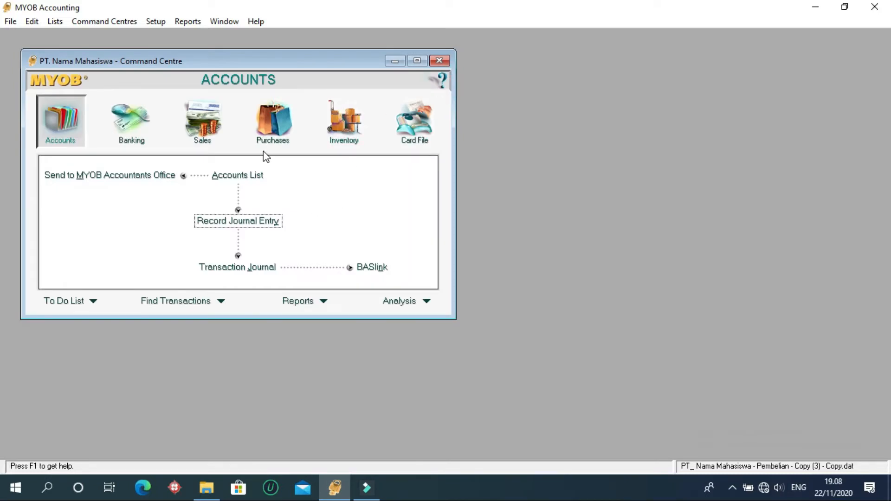
pyautogui.click(277, 128)
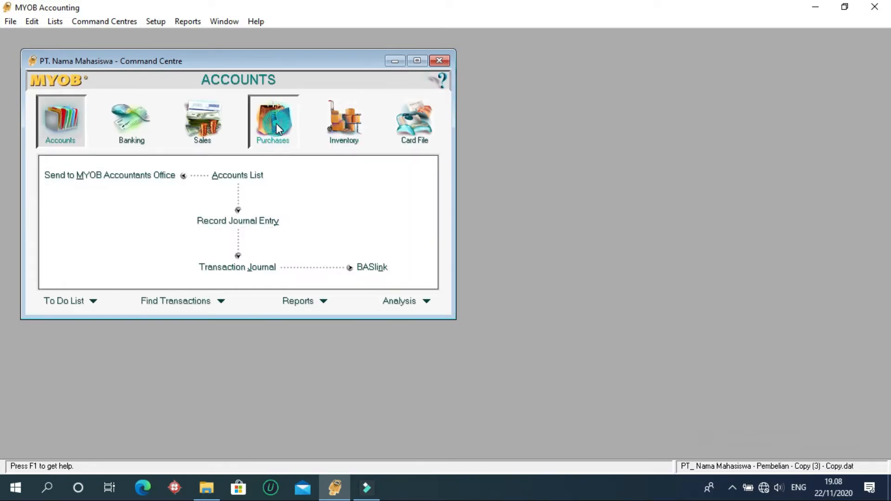
pyautogui.click(381, 201)
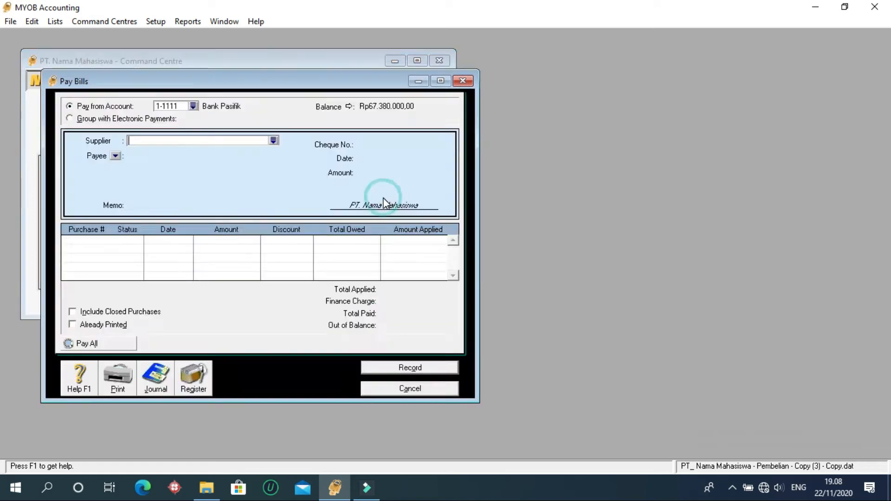
pyautogui.click(274, 141)
pyautogui.click(335, 181)
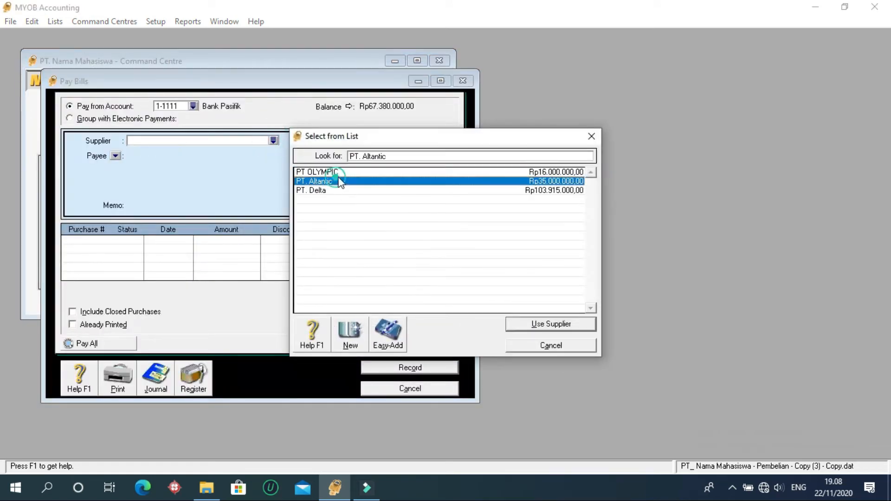
pyautogui.click(564, 326)
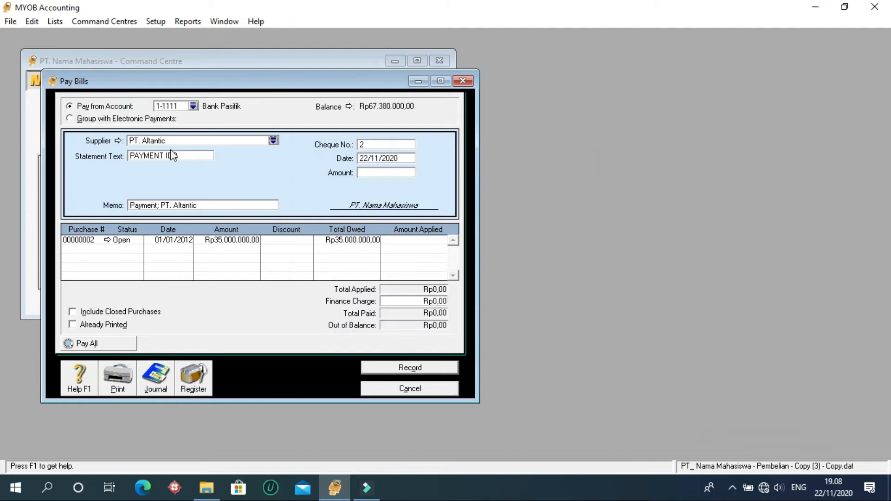
pyautogui.click(193, 106)
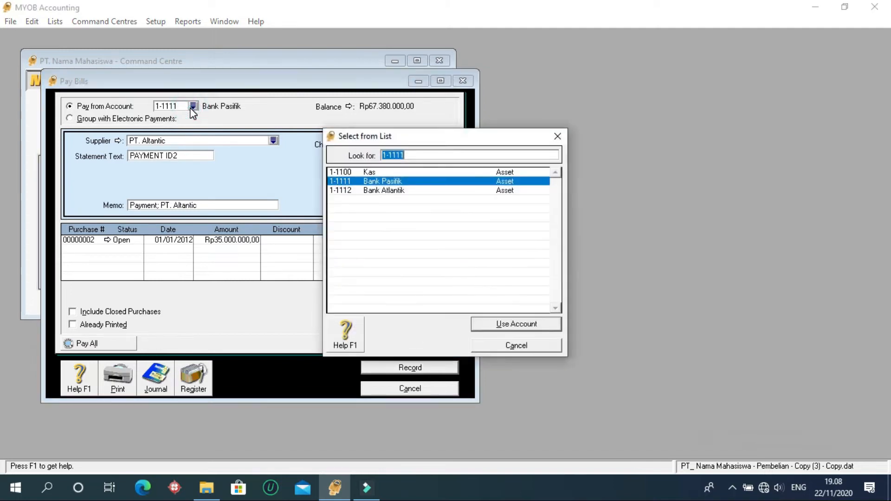
pyautogui.click(409, 191)
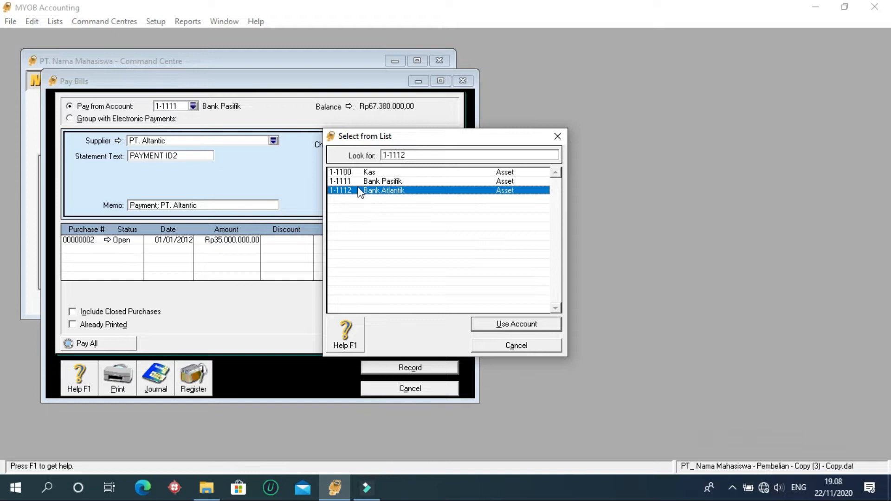
pyautogui.click(518, 347)
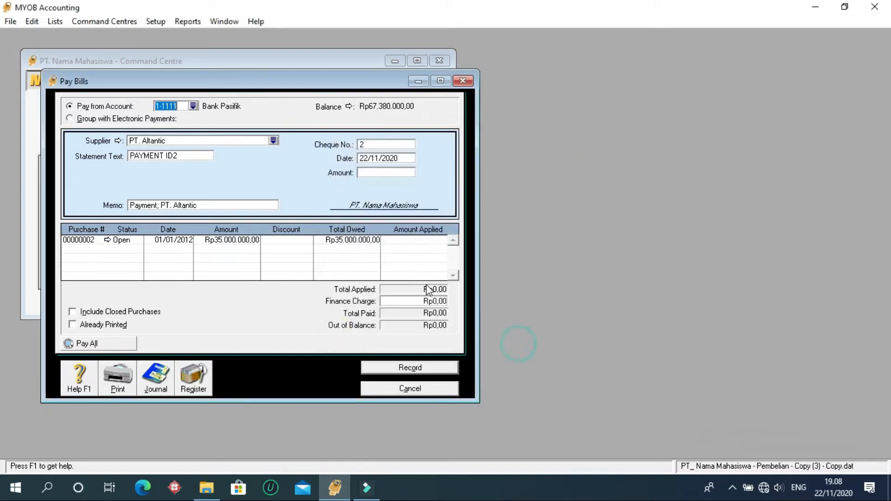
# Date the PT. Altantic payment 28/01/2012, apply Rp10.000.000 to the open purchase and record it
pyautogui.click(388, 159)
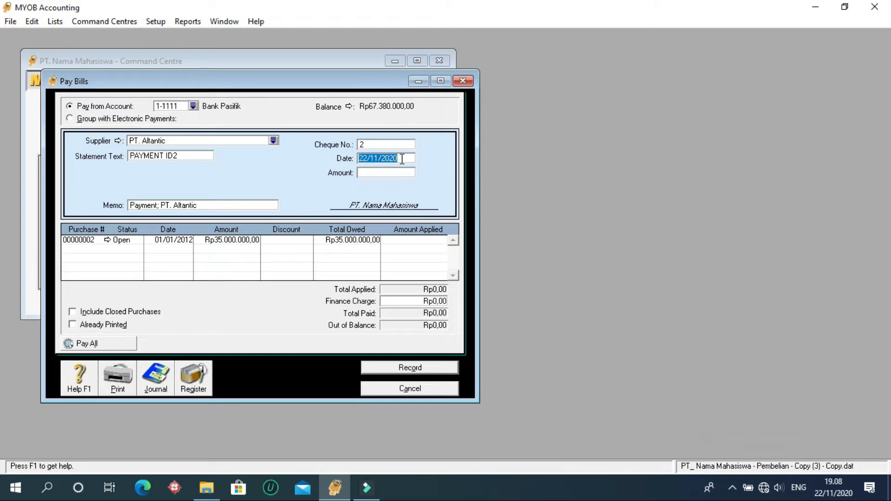
pyautogui.write('28/01/2012')
pyautogui.click(394, 241)
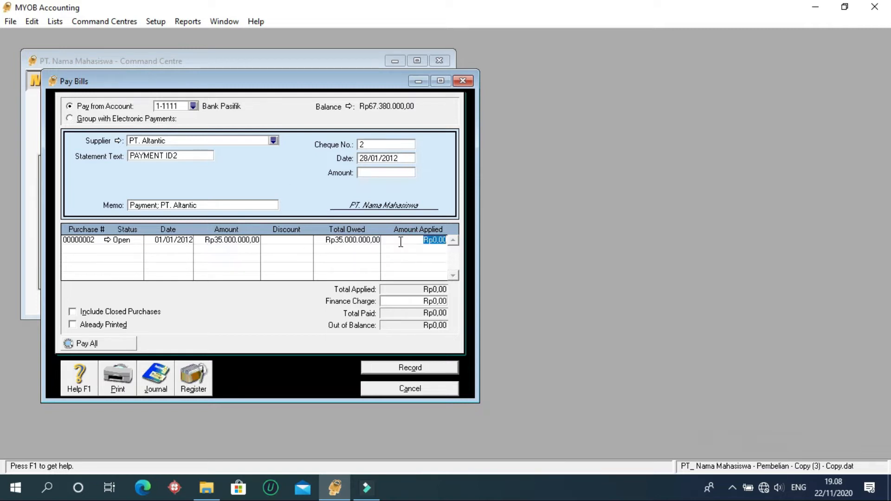
pyautogui.write('10.000.0')
pyautogui.write('00')
pyautogui.click(390, 175)
pyautogui.click(406, 158)
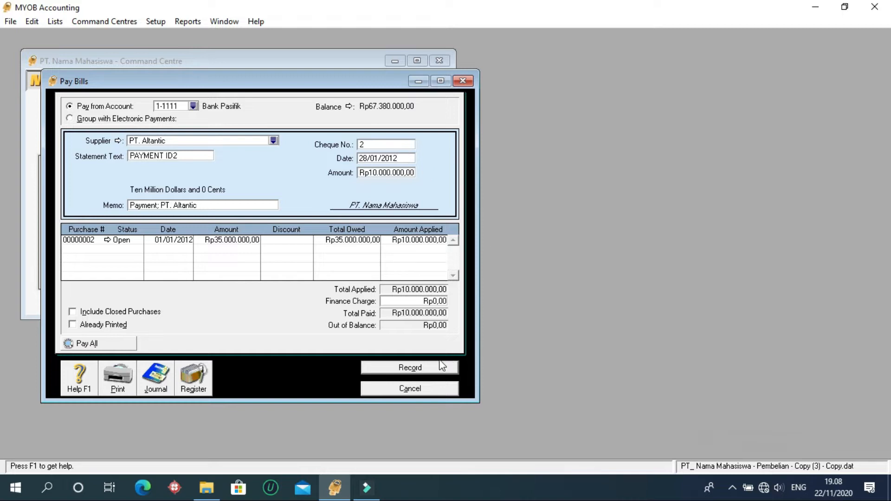
pyautogui.click(424, 367)
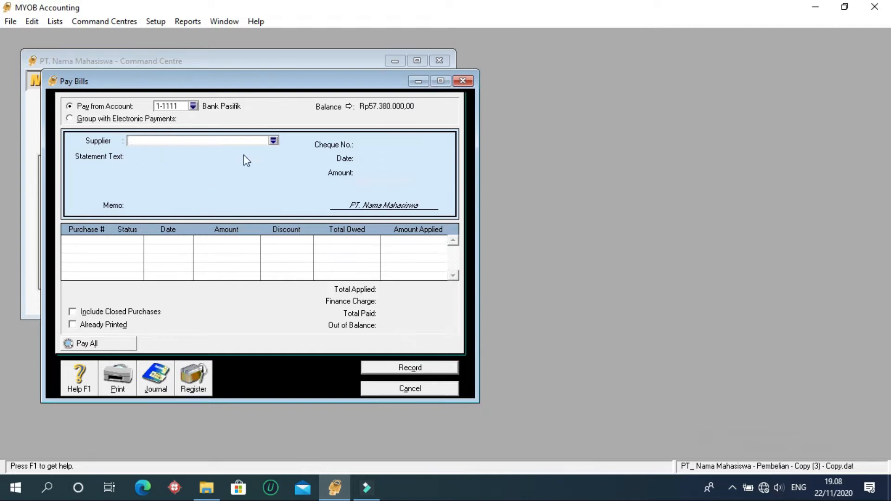
# Start a second bill payment to PT. Altantic, paid from account 1-1112 Bank Atlantik
pyautogui.click(193, 106)
pyautogui.click(408, 190)
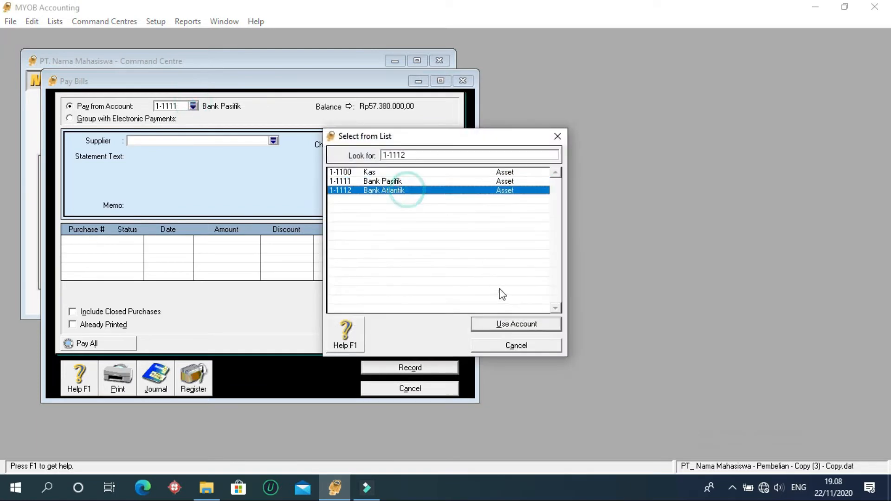
pyautogui.click(491, 323)
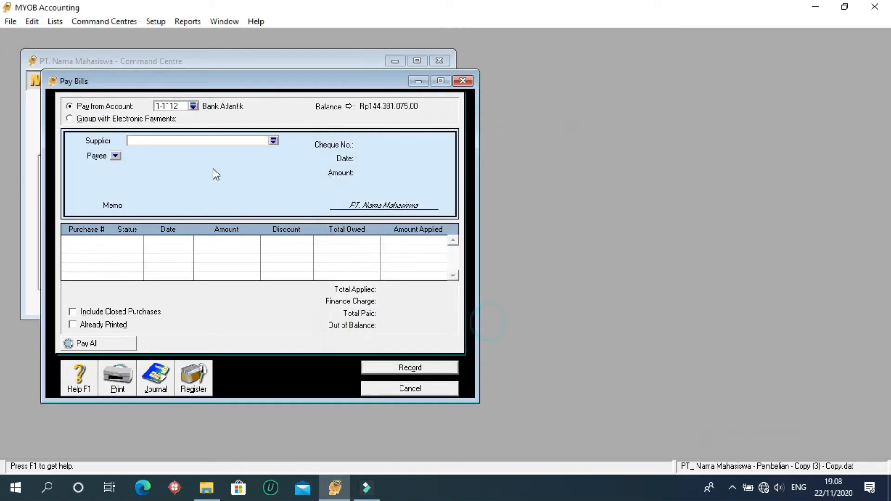
pyautogui.click(273, 140)
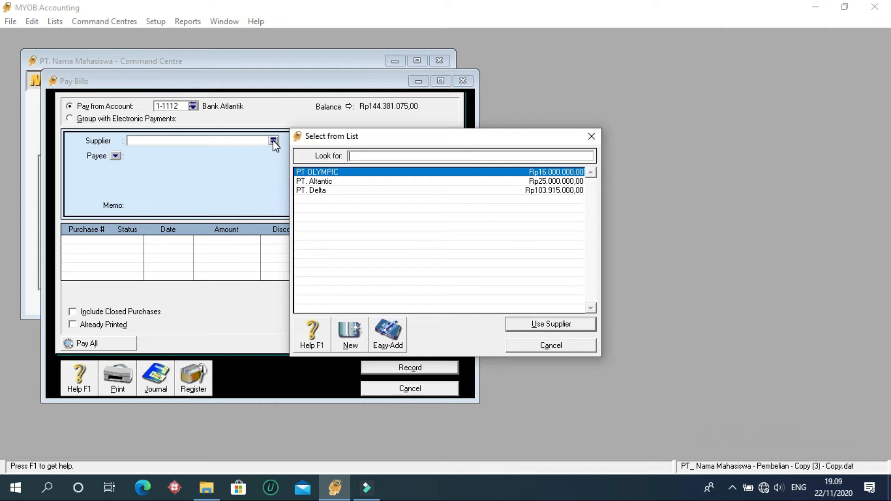
pyautogui.click(350, 182)
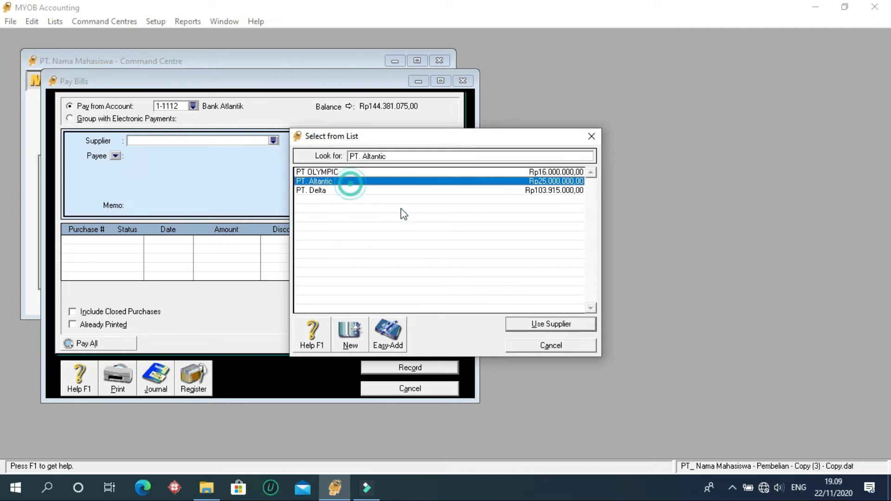
pyautogui.click(547, 323)
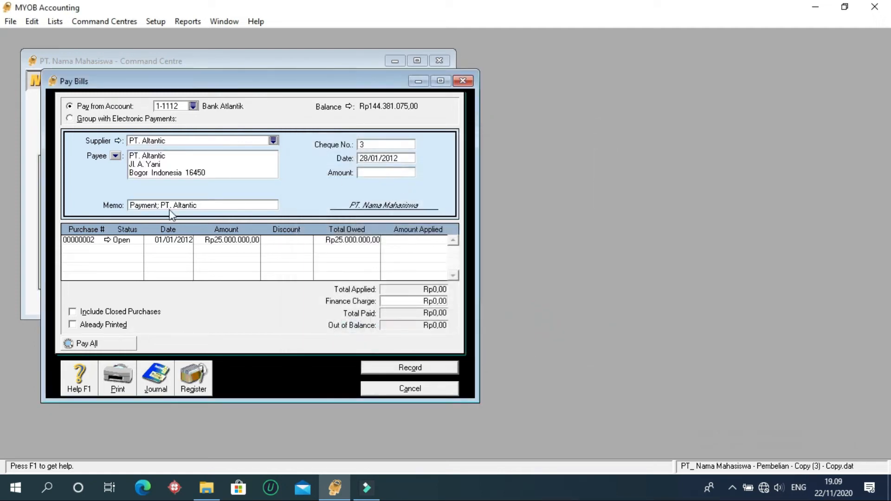
# Apply Rp12.000.000 to PT. Altantic's open purchase and record the payment from Bank Atlantik
pyautogui.click(398, 241)
pyautogui.write('12000000')
pyautogui.click(388, 173)
pyautogui.click(408, 157)
pyautogui.click(407, 158)
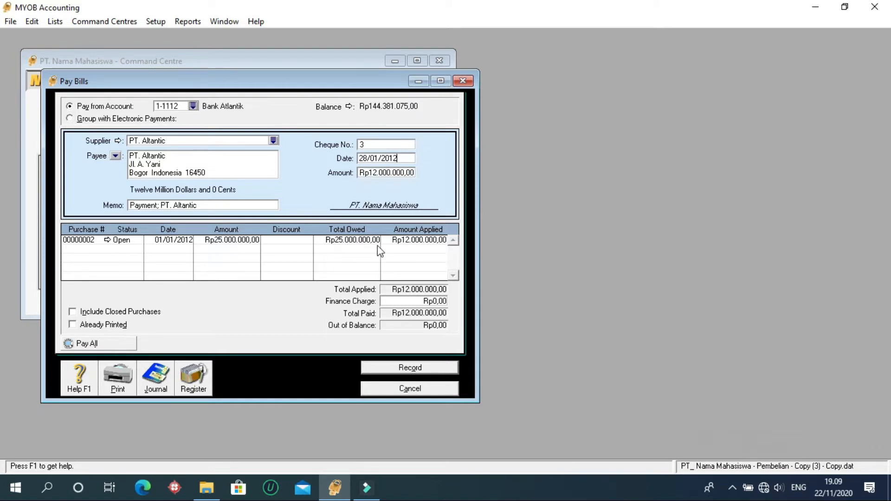
pyautogui.click(420, 368)
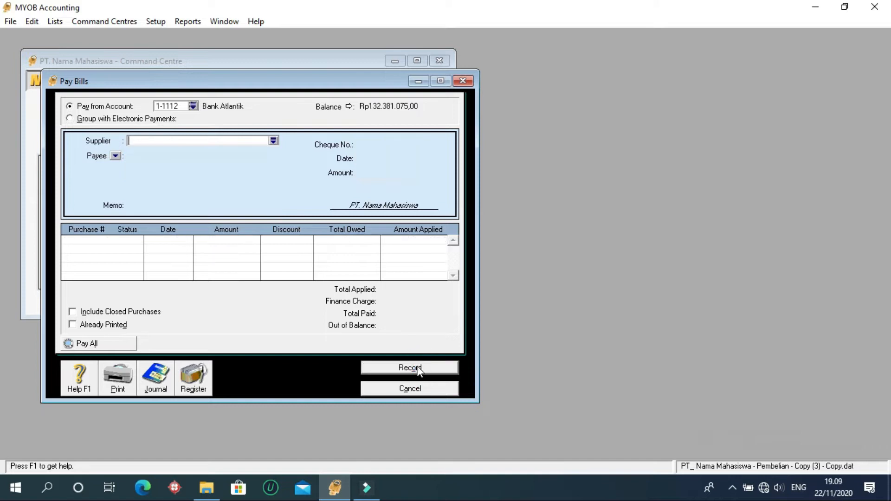
pyautogui.click(274, 141)
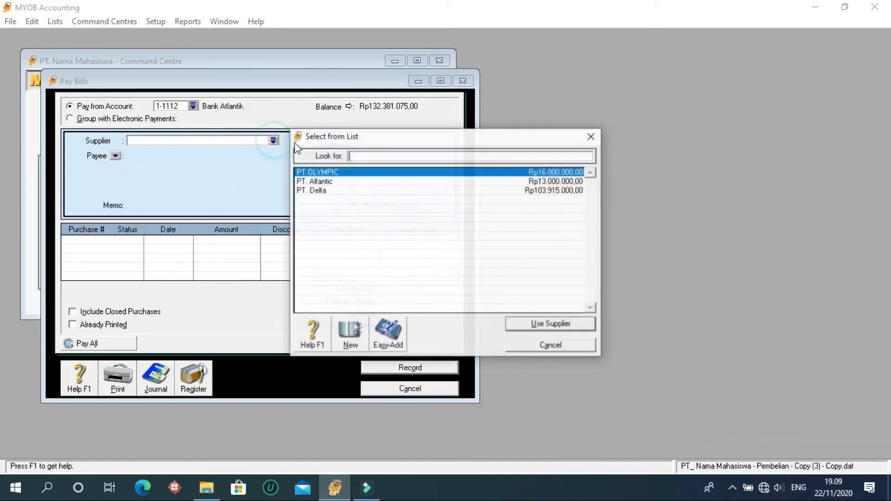
pyautogui.click(334, 183)
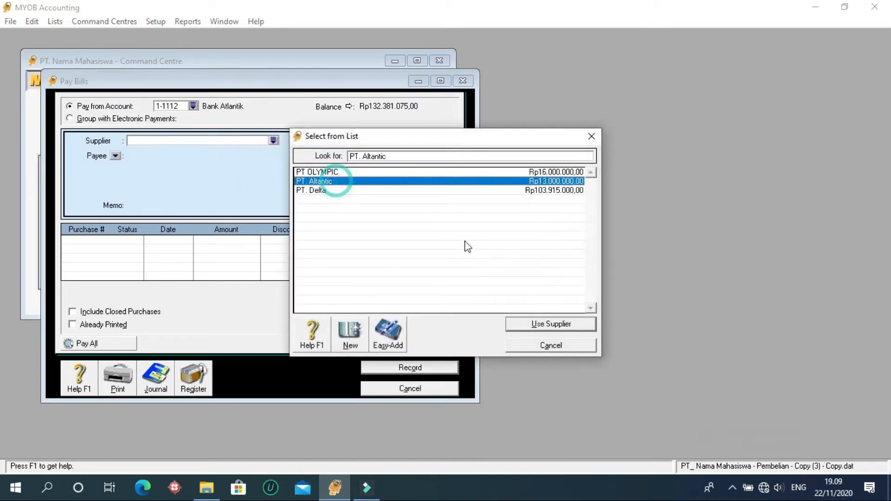
pyautogui.click(564, 348)
# Close the bill payments and start a general journal entry dated 29/01/2012
pyautogui.click(461, 81)
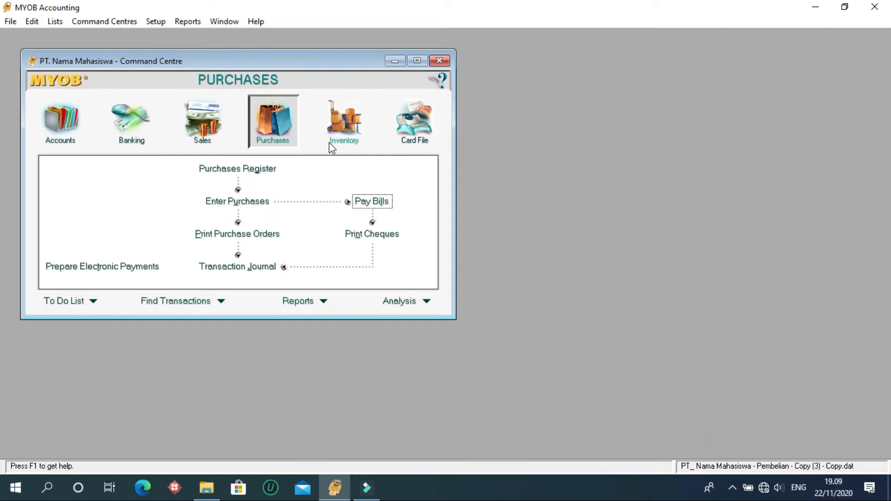
pyautogui.click(66, 146)
pyautogui.click(265, 222)
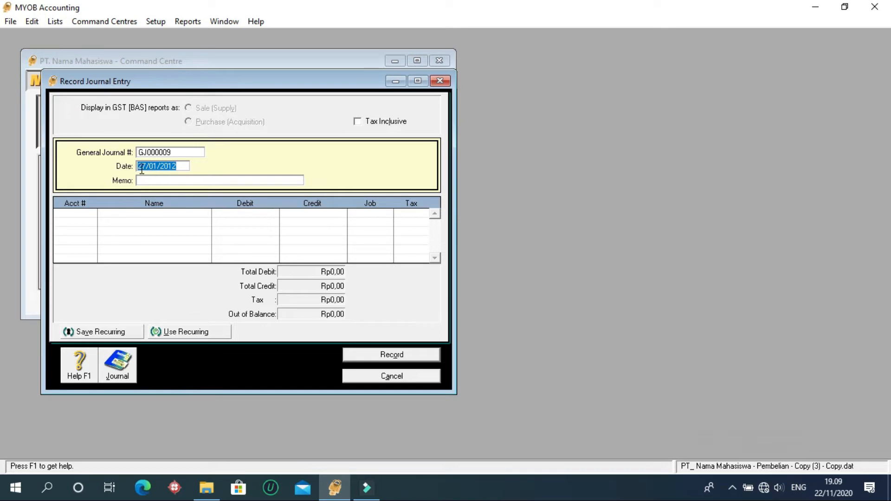
pyautogui.click(148, 166)
pyautogui.press('BackSpace')
pyautogui.write('9')
# Enter Pengeluaran Biaya-Biaya as the memo of the journal entry
pyautogui.click(176, 181)
pyautogui.write('Pen')
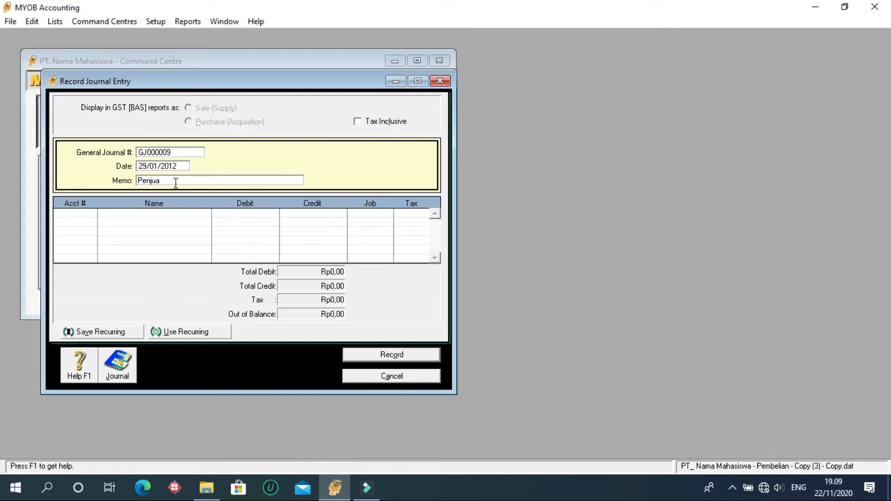
pyautogui.write('jua')
pyautogui.press('BackSpace')
pyautogui.press('BackSpace')
pyautogui.write('eluaran B')
pyautogui.press('BackSpace')
pyautogui.press('BackSpace')
pyautogui.write('Bla')
pyautogui.press('BackSpace')
pyautogui.press('BackSpace')
pyautogui.write('iaya-Biaya')
# Debit 500000 to account 6-1200 Biaya Pemasaran on the first journal line
pyautogui.click(91, 215)
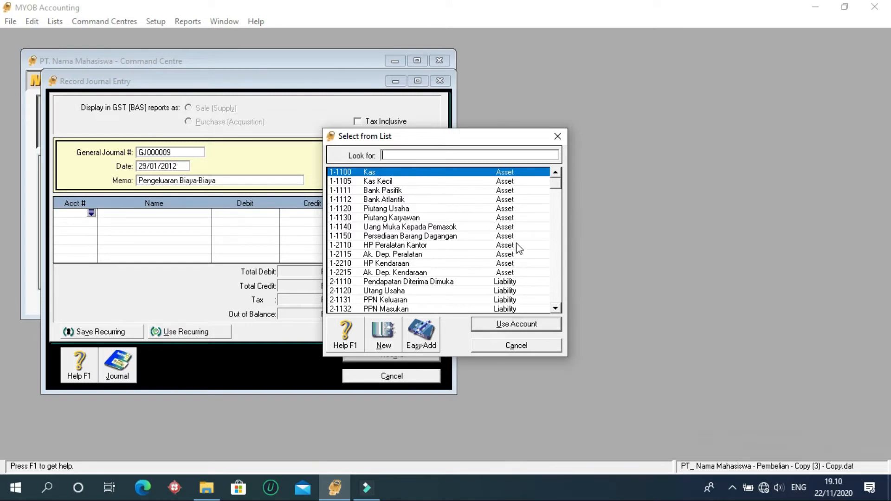
pyautogui.moveTo(556, 186); pyautogui.dragTo(557, 310)
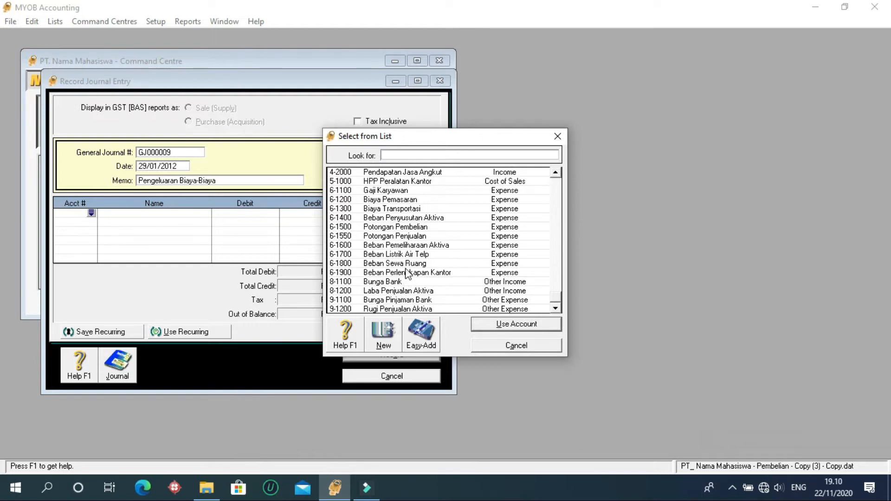
pyautogui.click(411, 200)
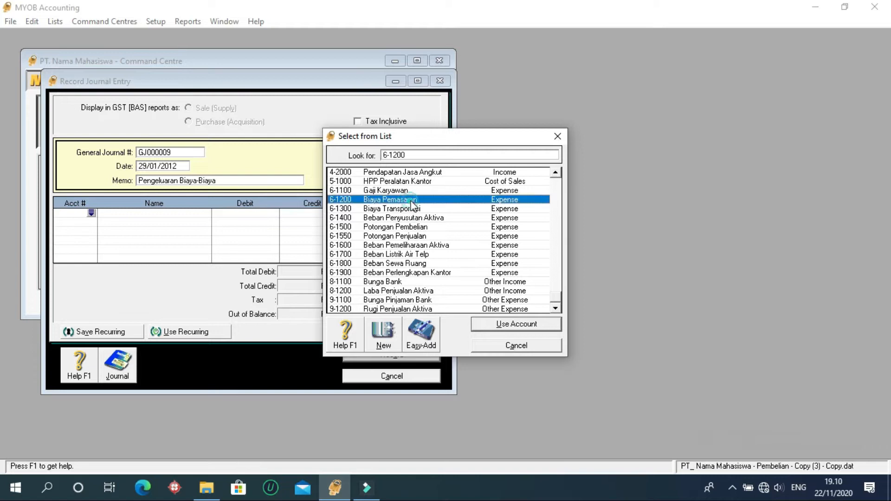
pyautogui.click(490, 327)
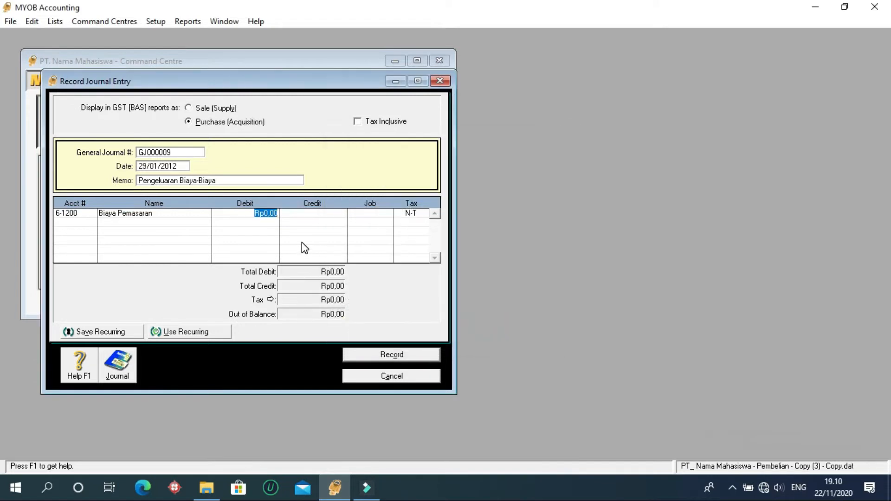
pyautogui.write('500000')
# Debit 100000 to account 6-1300 Biaya Transportasi on the second journal line
pyautogui.click(94, 224)
pyautogui.click(92, 223)
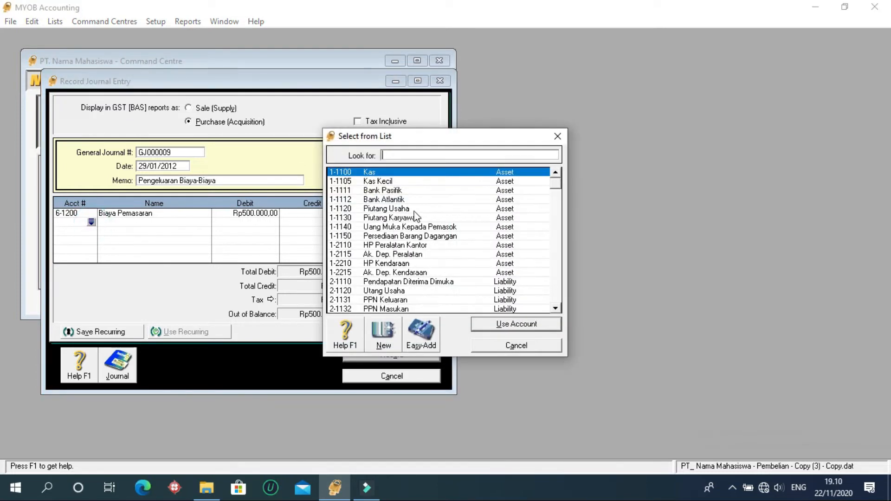
pyautogui.moveTo(553, 180); pyautogui.dragTo(555, 293)
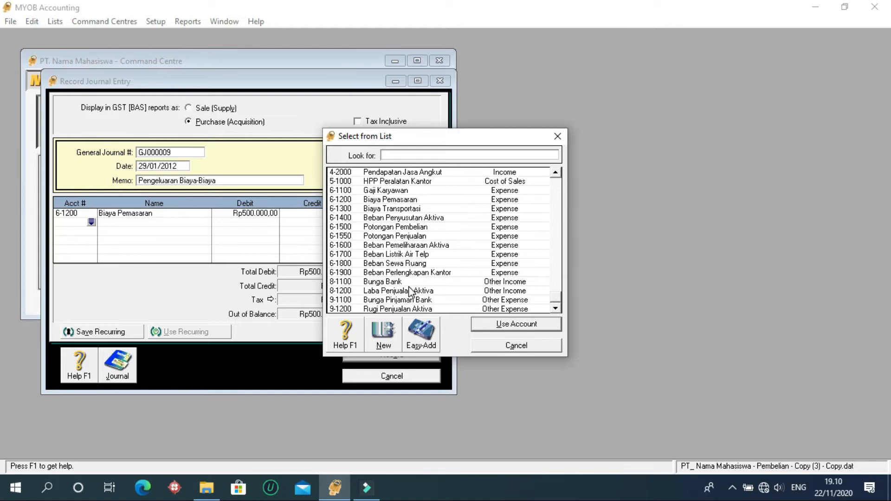
pyautogui.doubleClick(411, 209)
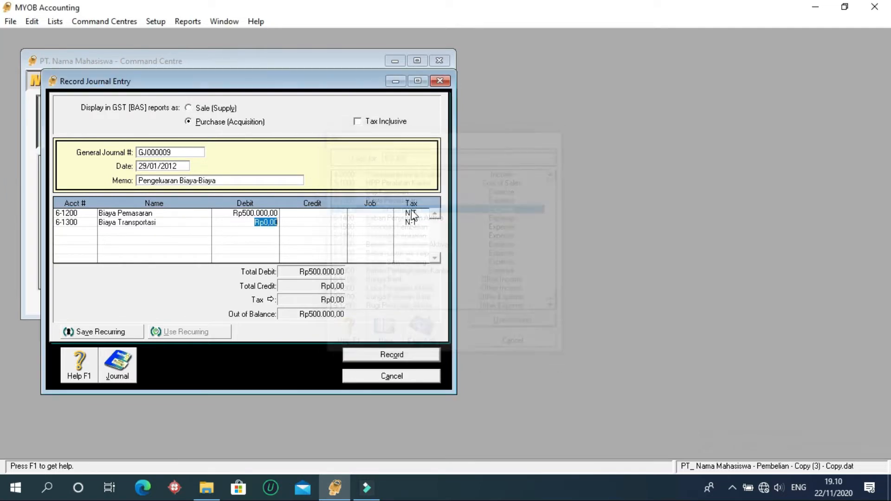
pyautogui.write('100000')
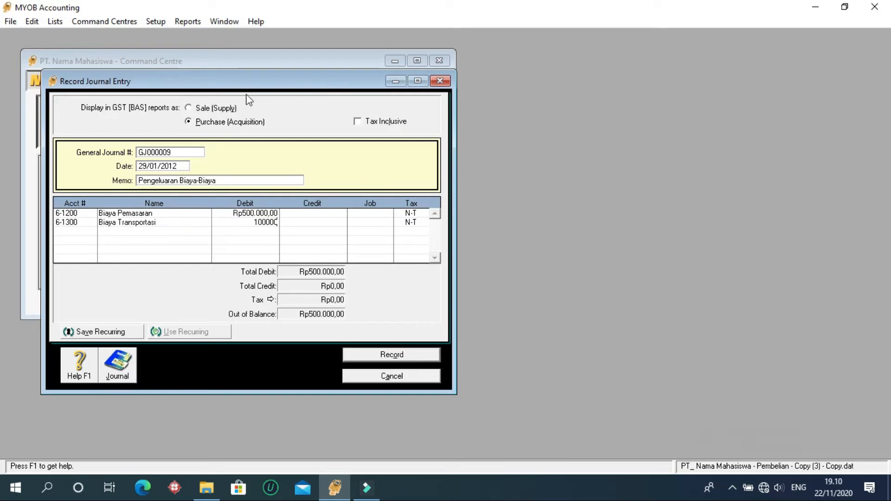
# Debit 200000 to account 6-1600 Beban Pemeliharaan Aktiva on the third journal line
pyautogui.click(91, 232)
pyautogui.click(91, 231)
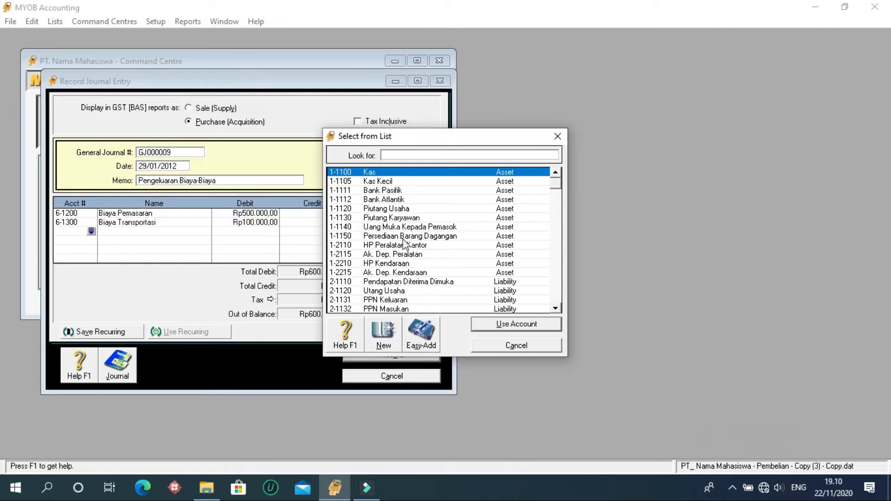
pyautogui.moveTo(555, 182)
pyautogui.mouseDown()
pyautogui.moveTo(570, 256)
pyautogui.moveTo(566, 326)
pyautogui.mouseUp()
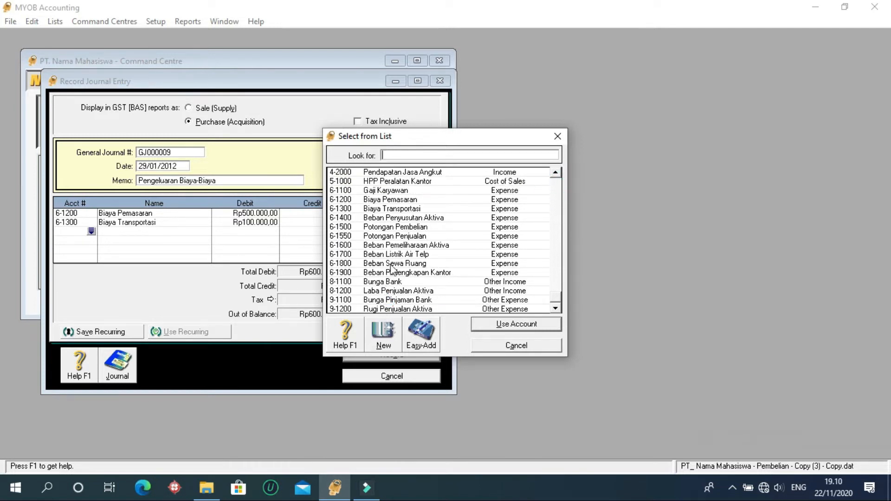
pyautogui.click(397, 246)
pyautogui.click(498, 324)
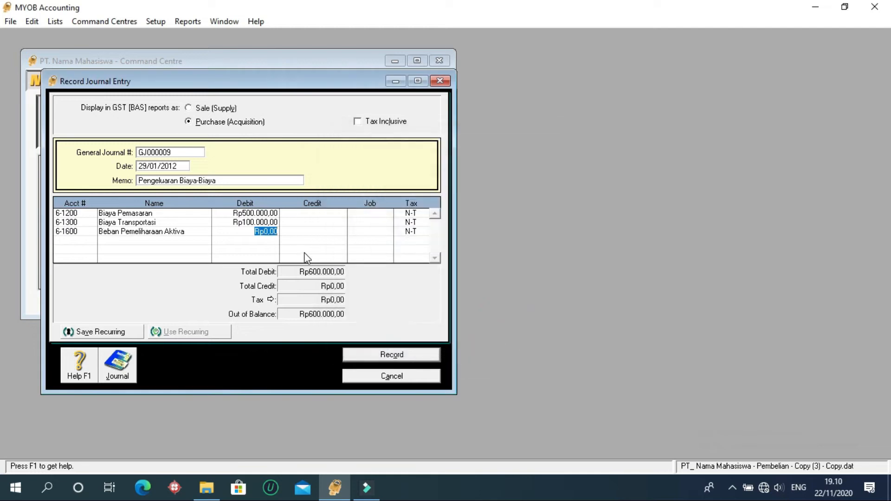
pyautogui.write('200000')
# Debit 50000 to account 6-1900 Beban Perlengkapan Kantor on the fourth journal line
pyautogui.click(91, 240)
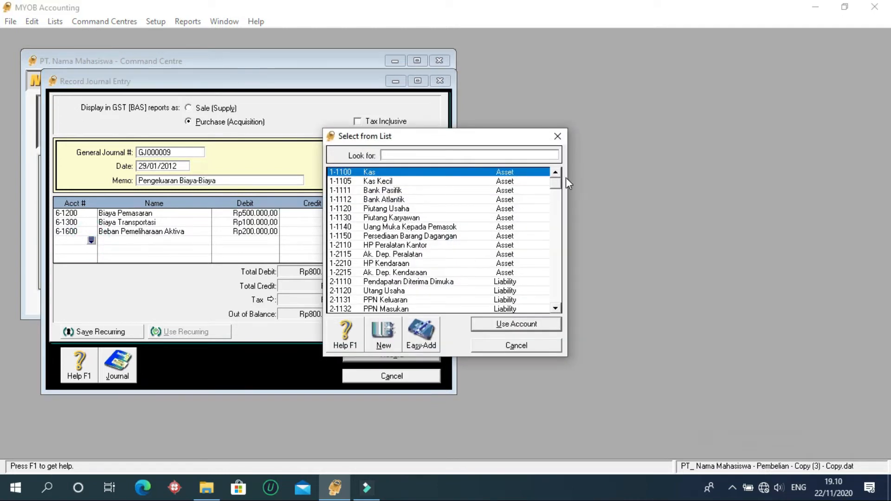
pyautogui.moveTo(557, 180); pyautogui.dragTo(574, 304)
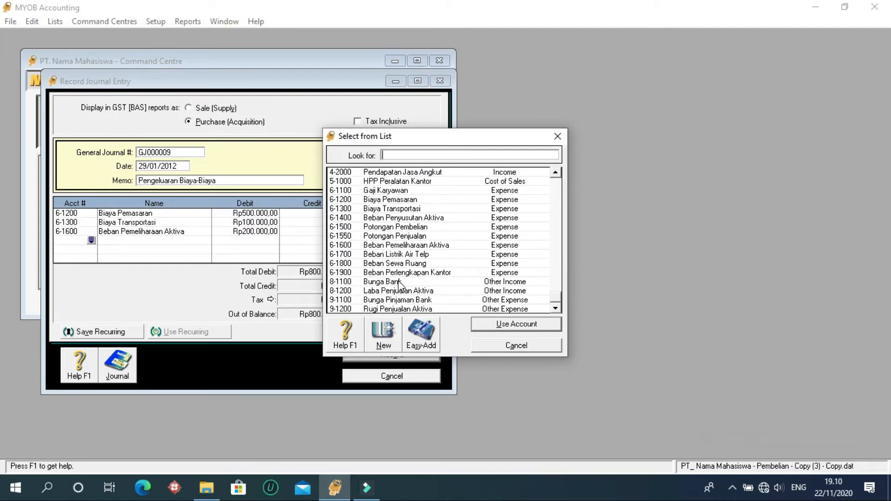
pyautogui.click(399, 273)
pyautogui.click(516, 324)
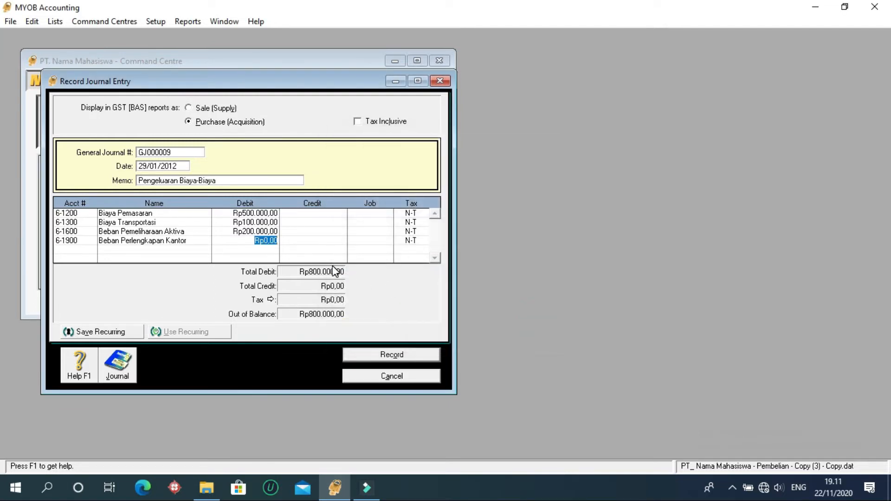
pyautogui.write('50000')
# Credit 100000 to account 1-1105 Kas Kecil on the fifth journal line
pyautogui.click(88, 252)
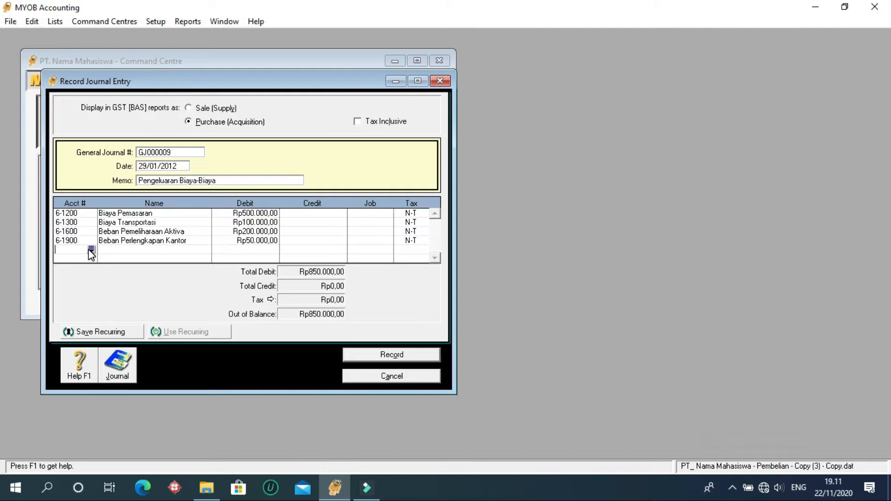
pyautogui.click(91, 249)
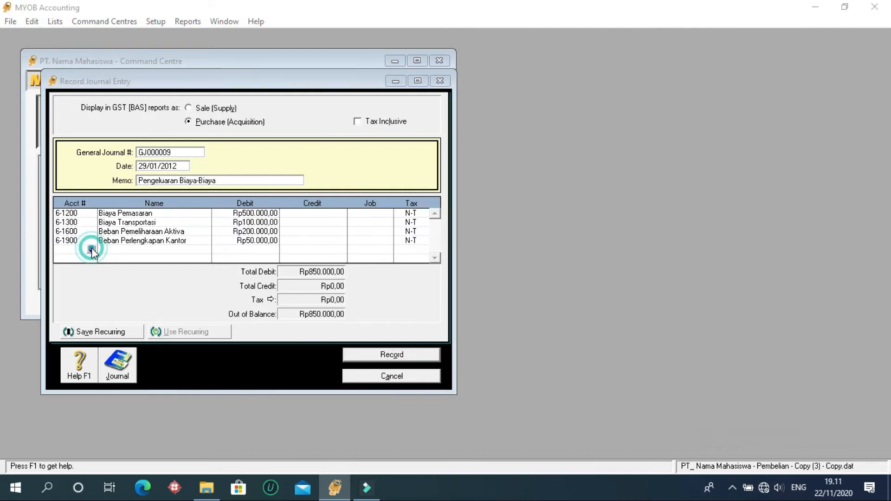
pyautogui.click(387, 181)
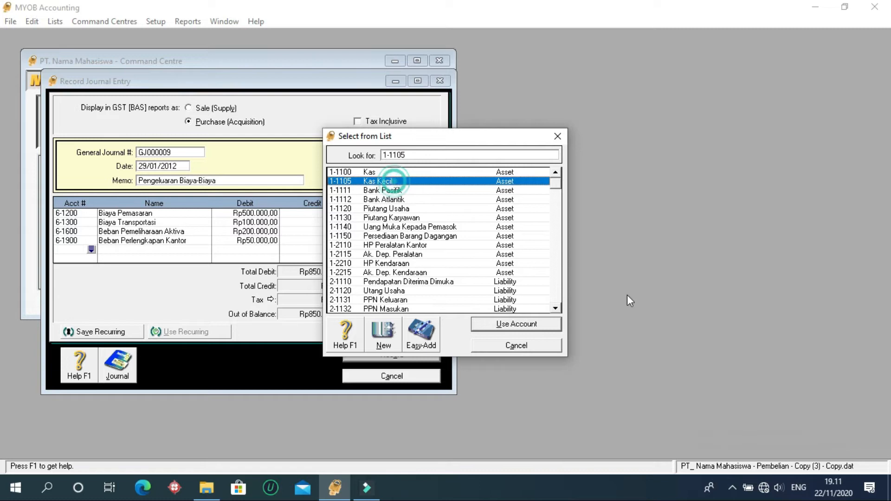
pyautogui.click(537, 323)
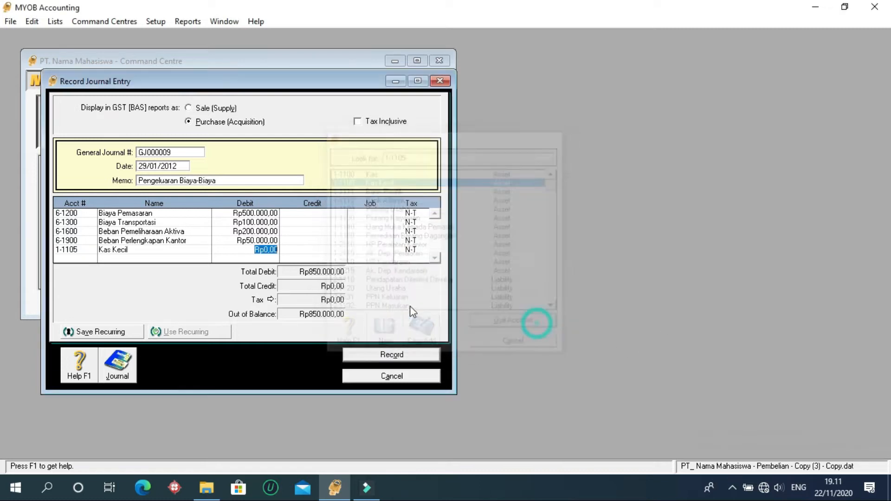
pyautogui.click(313, 244)
pyautogui.click(307, 251)
pyautogui.write('1000000')
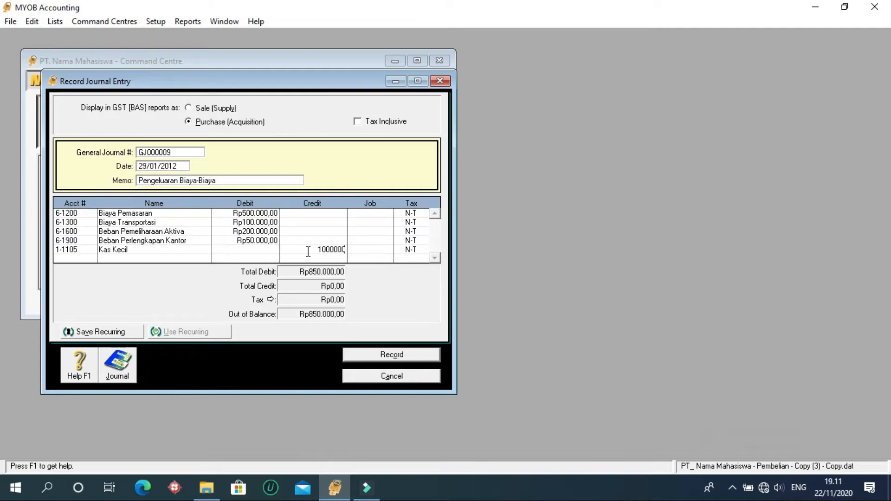
# Credit the remaining 750000 to account 1-1100 Kas, then record the journal entry and close the journal form
pyautogui.click(79, 258)
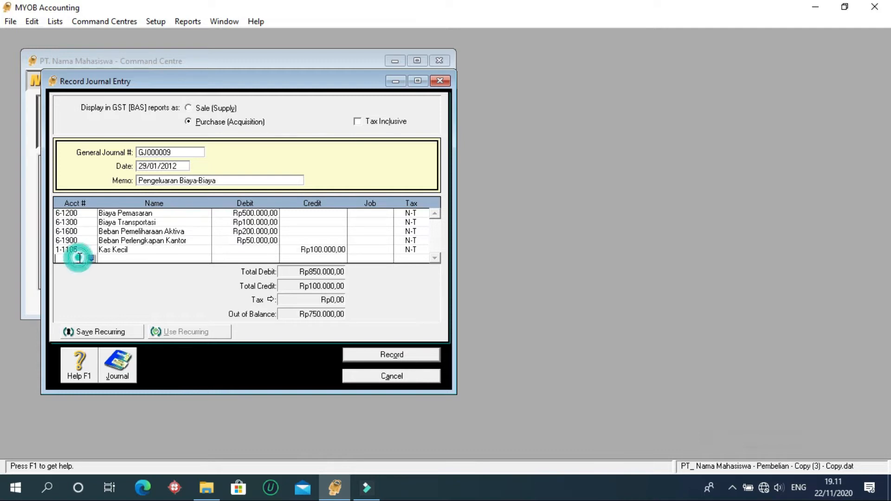
pyautogui.click(91, 258)
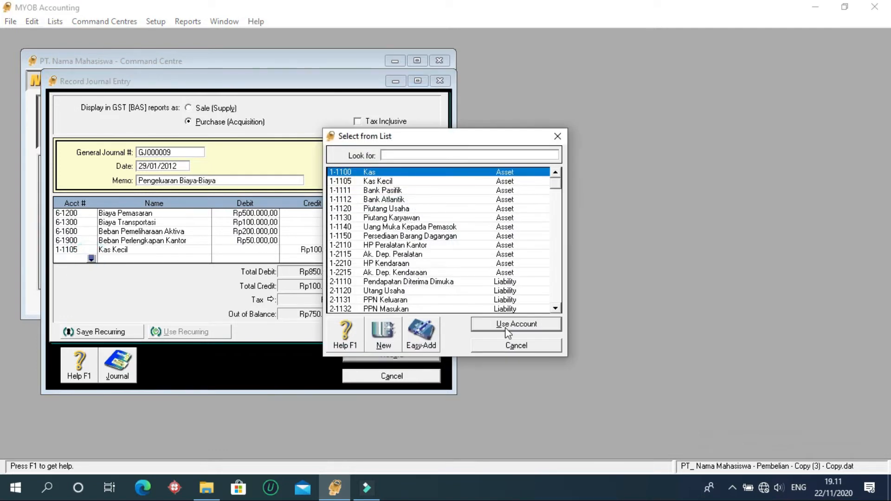
pyautogui.click(505, 324)
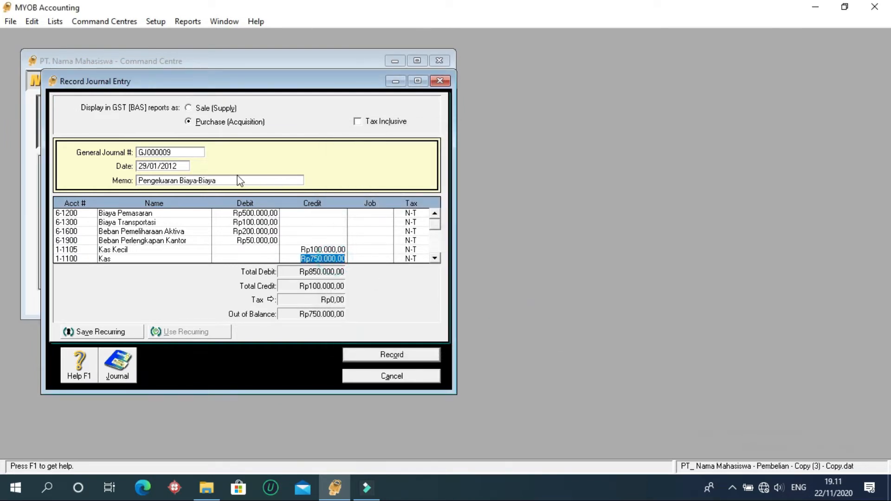
pyautogui.click(231, 181)
pyautogui.click(231, 180)
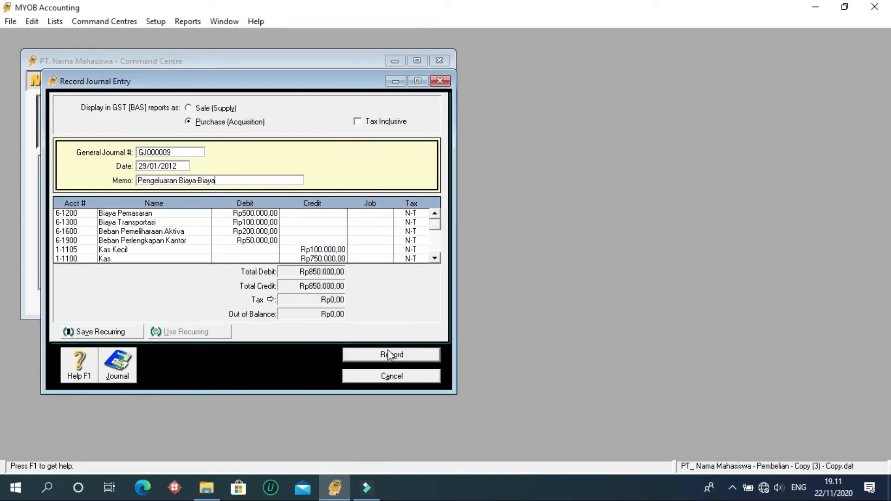
pyautogui.click(399, 355)
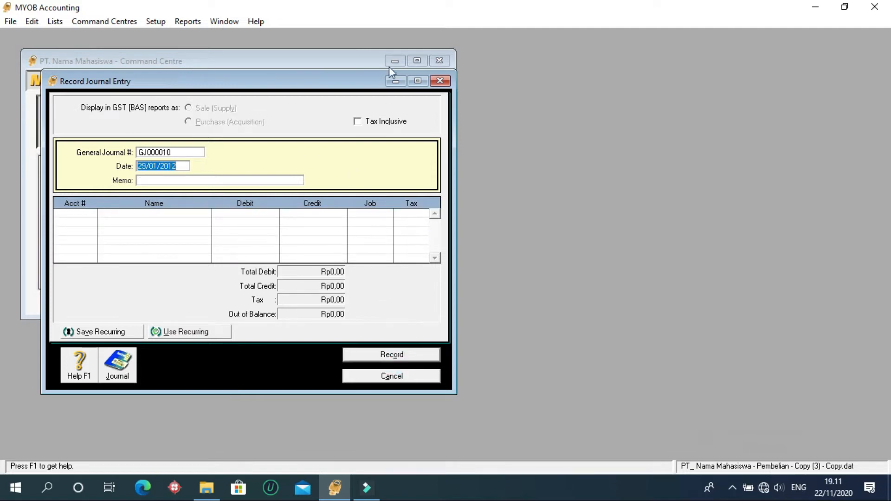
pyautogui.click(442, 81)
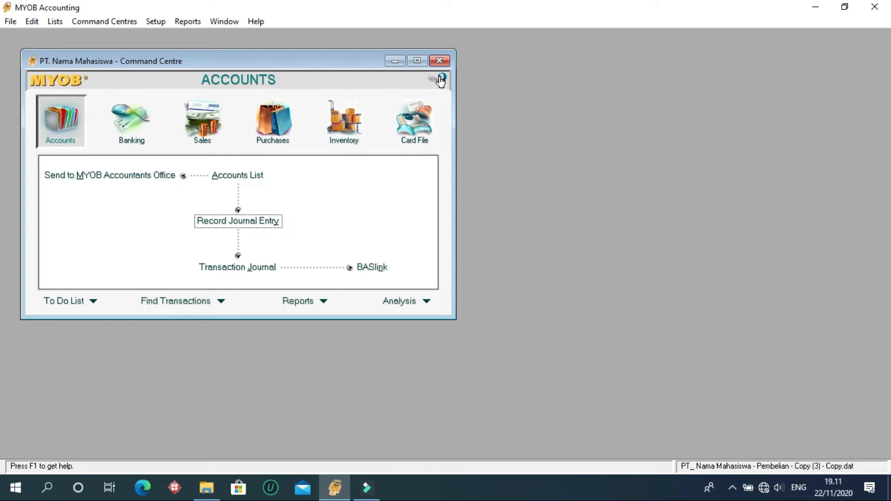
# Start a new sales invoice for customer Penjualan Tunai dated 29/01/2012
pyautogui.click(203, 122)
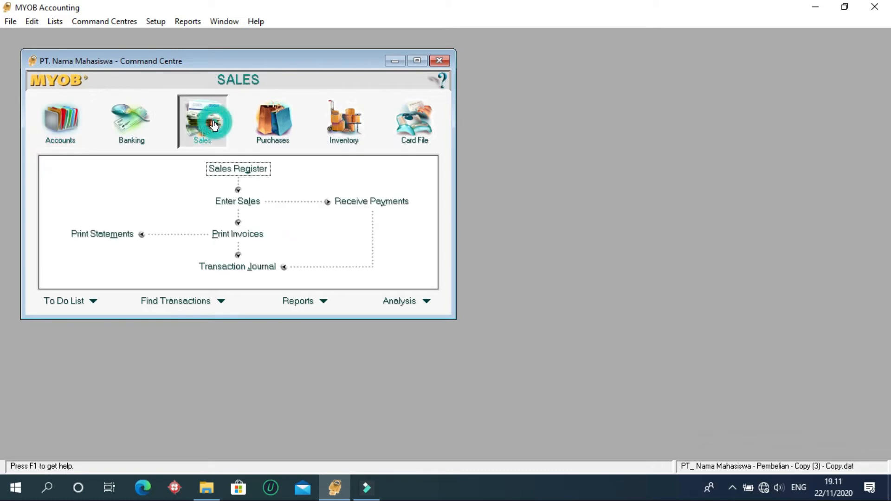
pyautogui.click(239, 202)
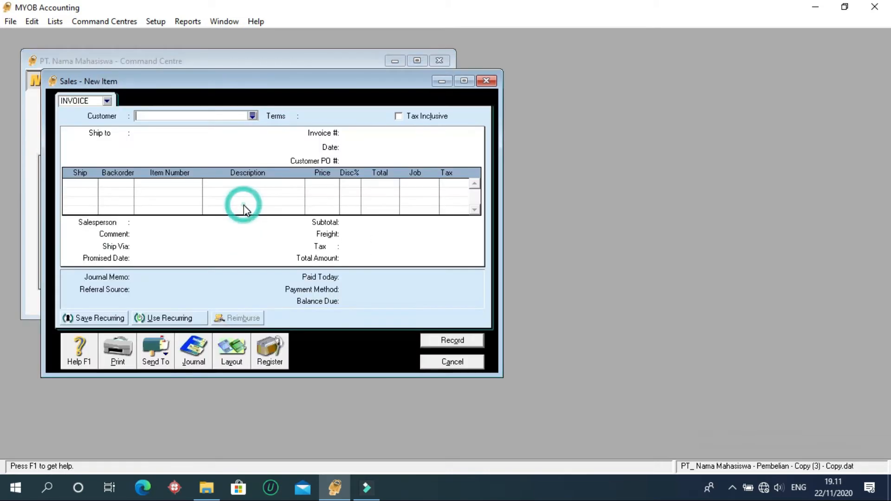
pyautogui.click(253, 116)
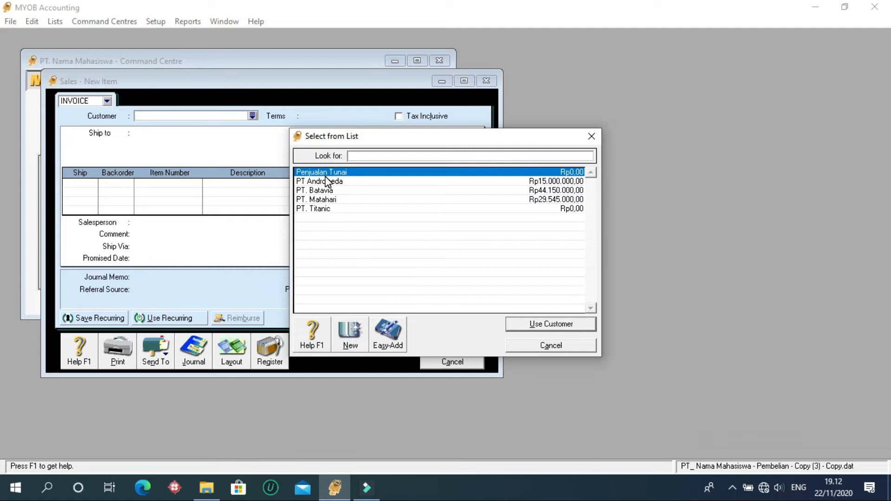
pyautogui.click(530, 323)
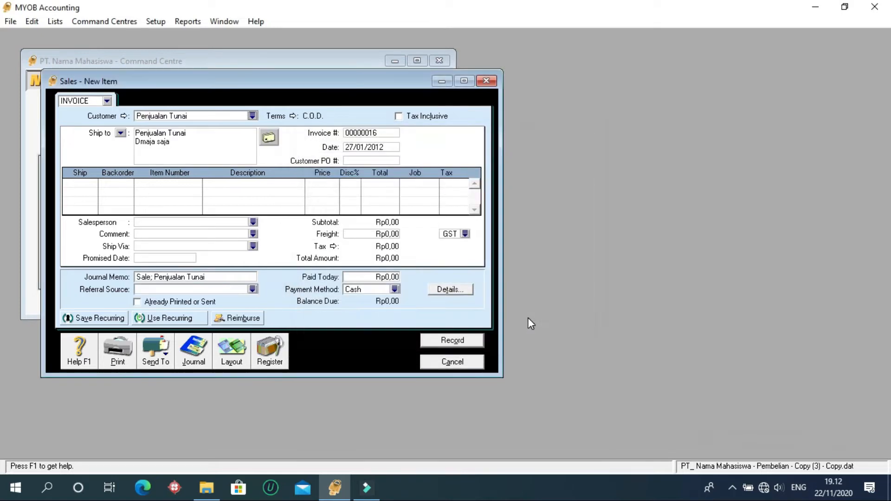
pyautogui.click(353, 147)
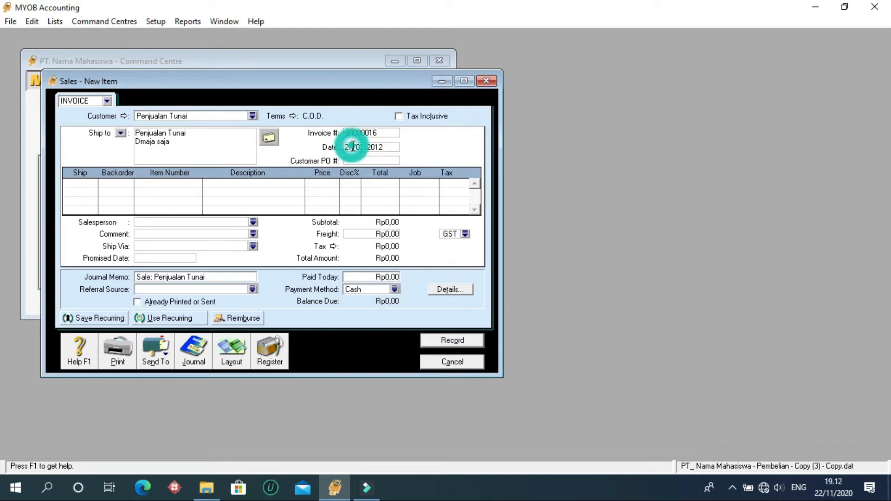
pyautogui.press('BackSpace')
pyautogui.write('9')
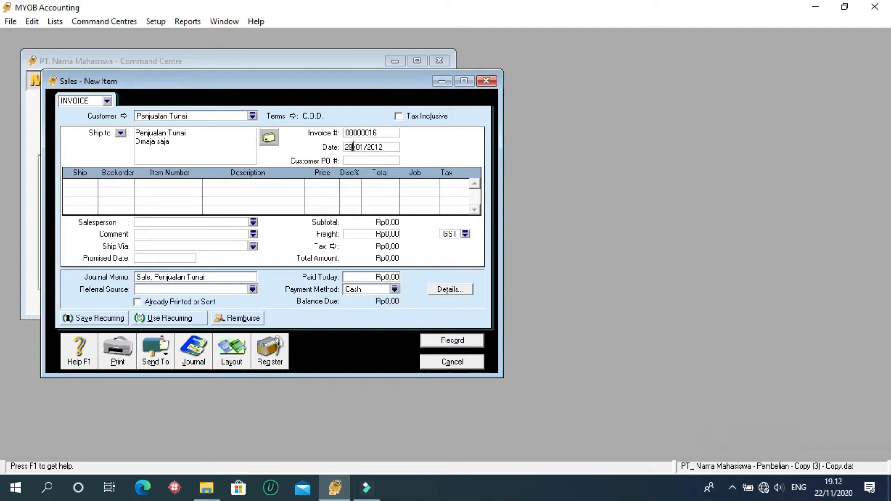
# Add 10 units of item IN-001 ERGO 726A on the first invoice line
pyautogui.click(78, 186)
pyautogui.press('Tab')
pyautogui.press('Tab')
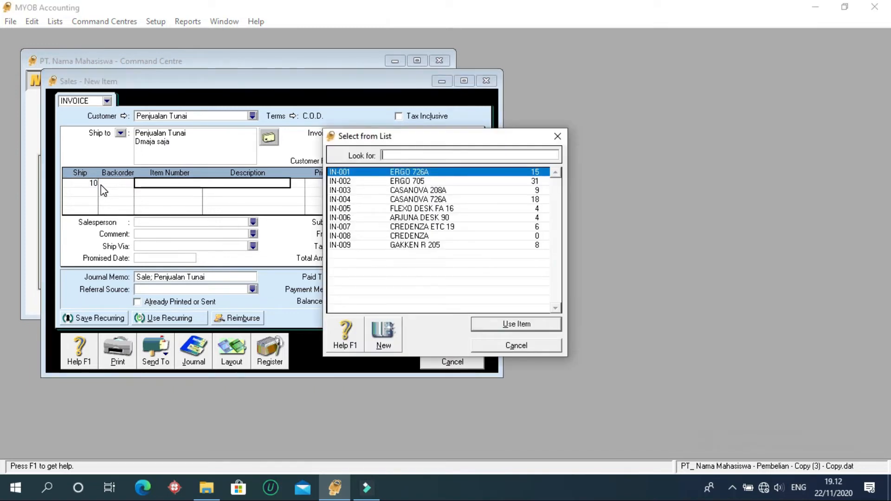
pyautogui.click(500, 327)
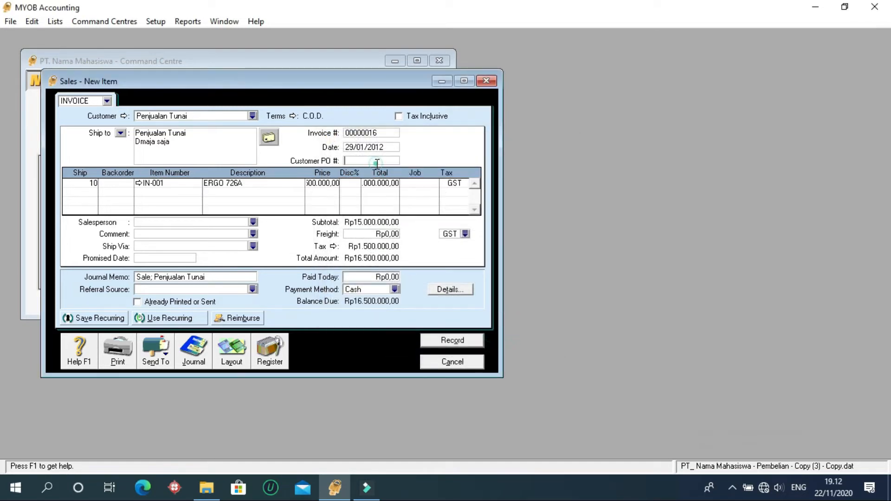
# Add 35 units of item IN-002 ERGO 705 on the second invoice line
pyautogui.click(86, 193)
pyautogui.write('35')
pyautogui.press('Tab')
pyautogui.press('Tab')
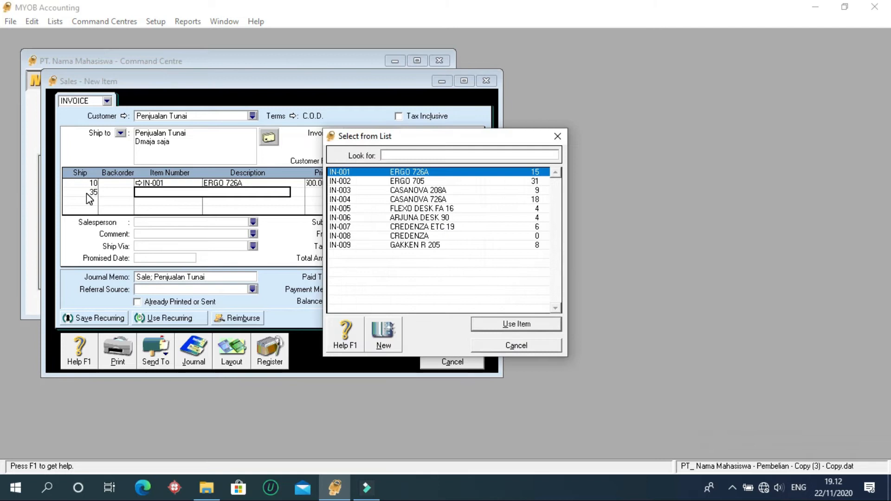
pyautogui.click(382, 181)
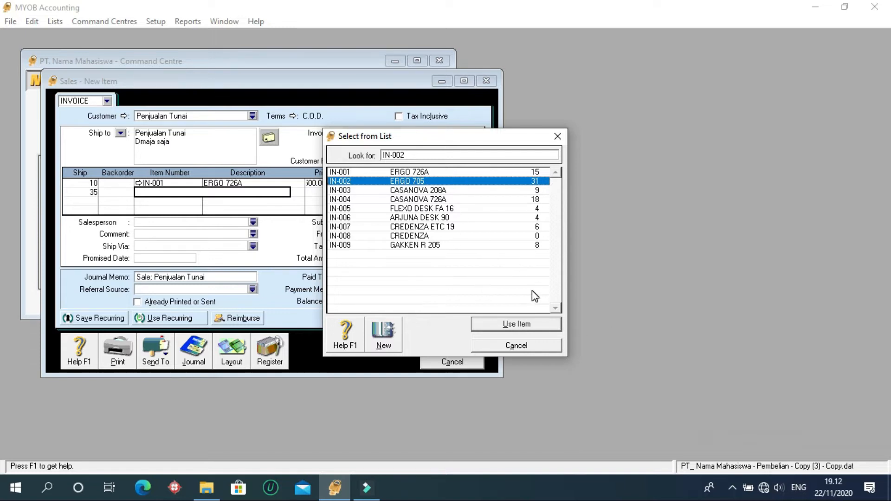
pyautogui.click(525, 326)
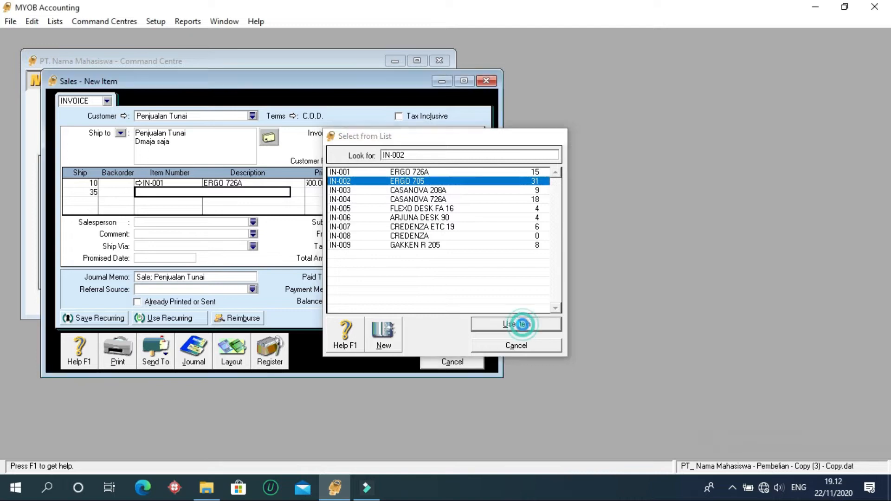
pyautogui.click(378, 160)
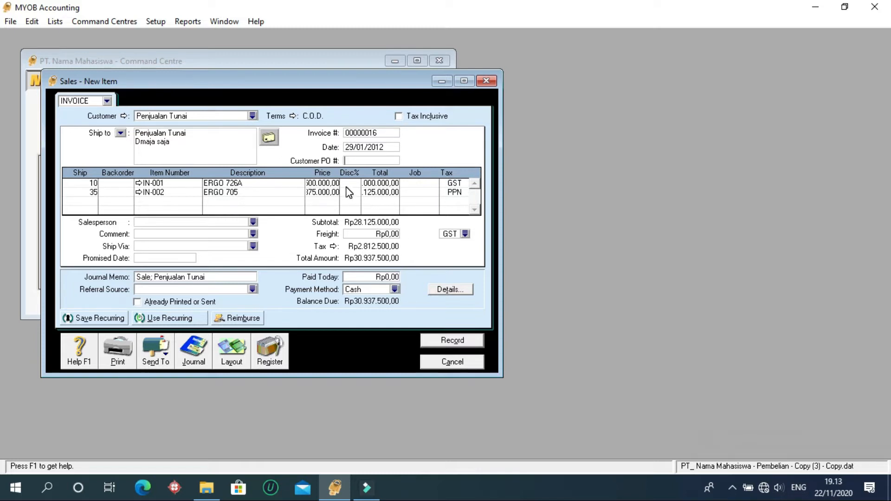
# Apply a 1% discount to both the ERGO 726A and ERGO 705 invoice lines
pyautogui.write('1')
pyautogui.click(352, 193)
pyautogui.write('1')
pyautogui.click(371, 160)
# Change the tax code of the ERGO 726A line to PPN
pyautogui.click(466, 182)
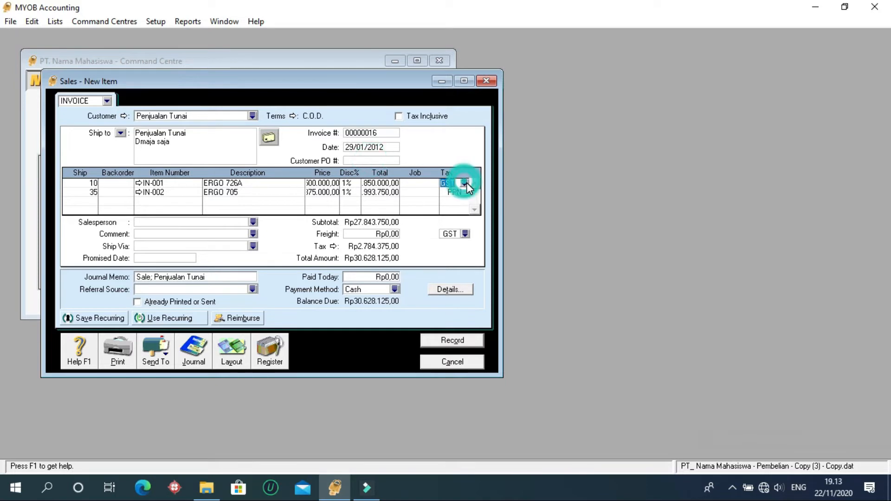
pyautogui.click(398, 181)
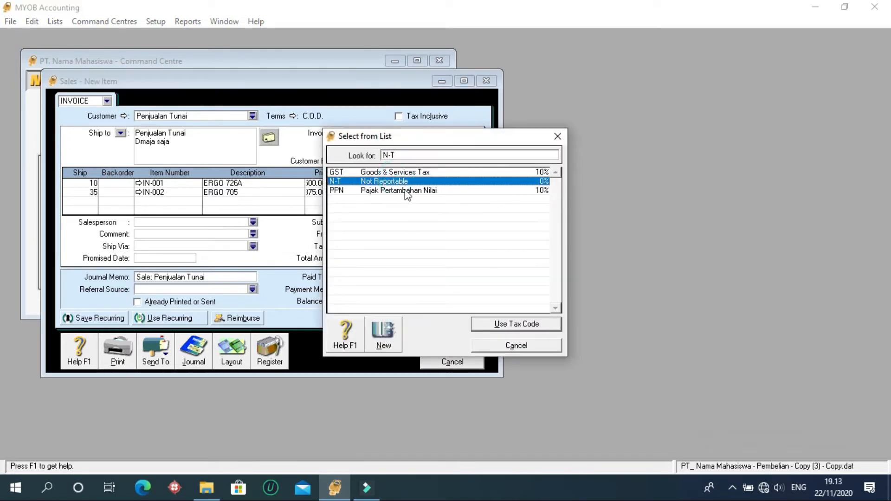
pyautogui.click(395, 191)
pyautogui.click(497, 324)
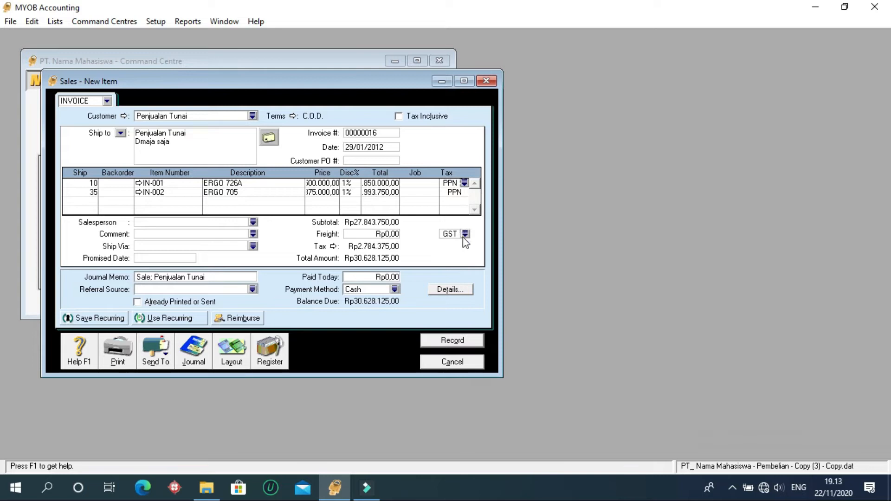
# Set the invoice's freight tax code to N-T and enter 200000 as the freight charge
pyautogui.click(464, 235)
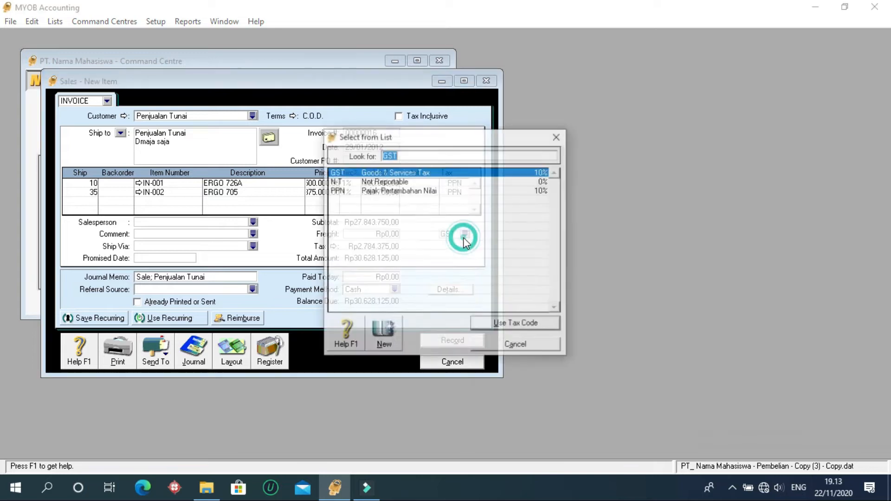
pyautogui.click(398, 181)
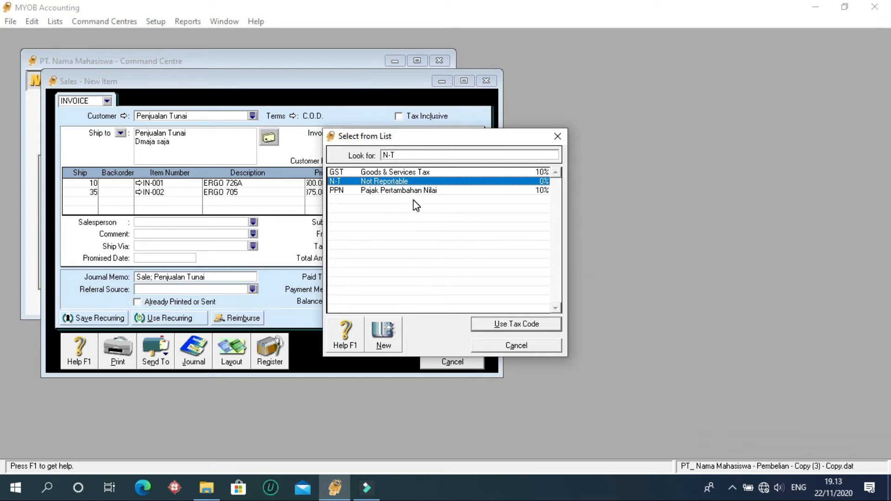
pyautogui.click(516, 324)
pyautogui.click(373, 237)
pyautogui.write('2')
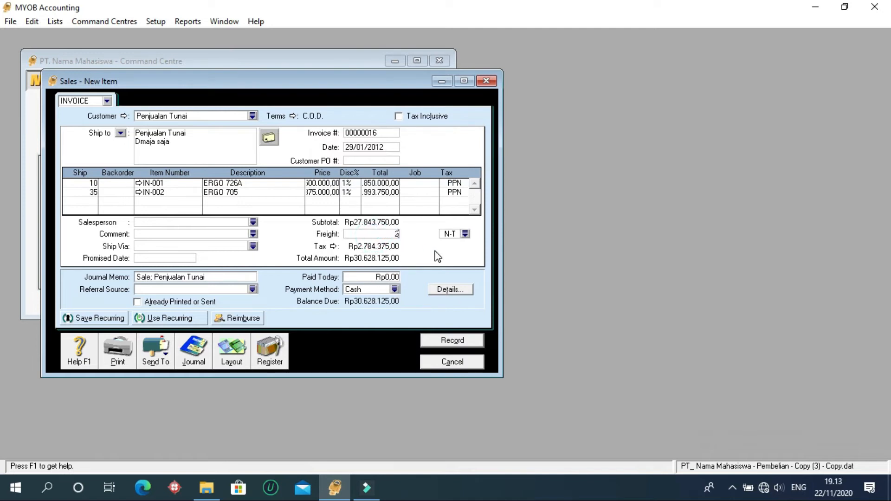
pyautogui.write('00000')
pyautogui.click(363, 160)
# Enter 30828125 as the amount paid today on the cash sale invoice
pyautogui.click(366, 277)
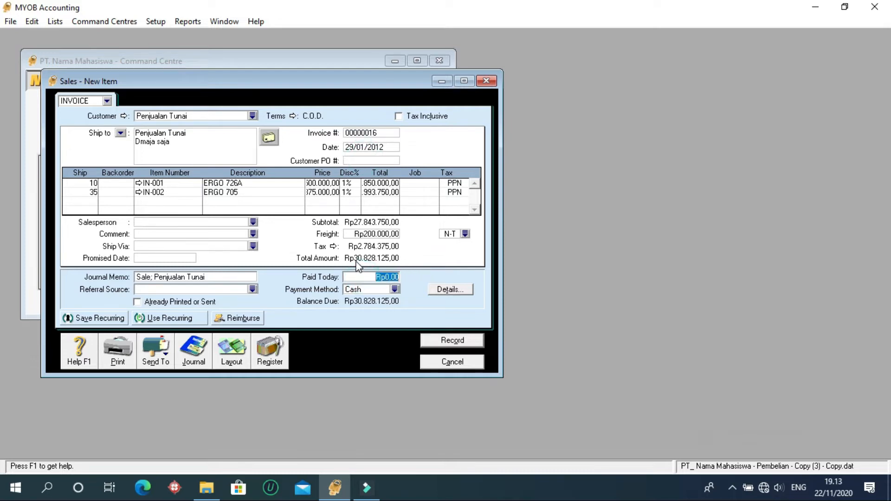
pyautogui.write('30828125')
pyautogui.click(362, 161)
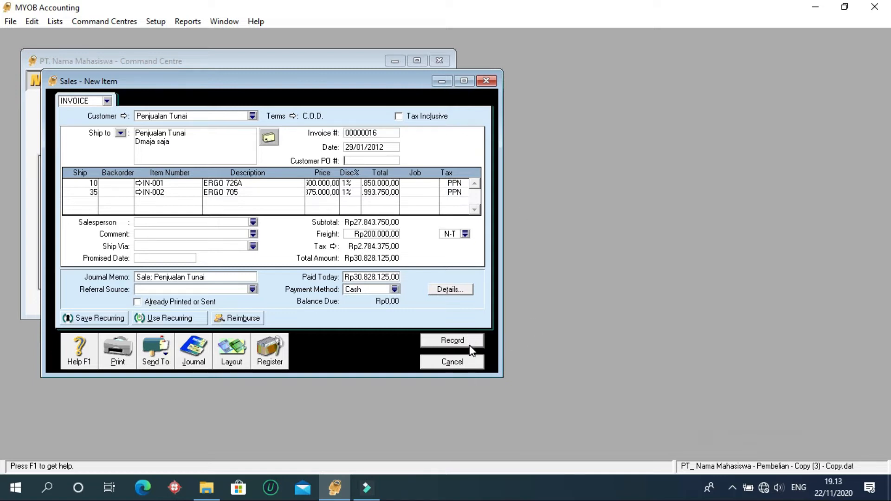
# Record the sale, choose to buy the short ERGO 705 stock, and set the purchase quantity to 4
pyautogui.click(439, 345)
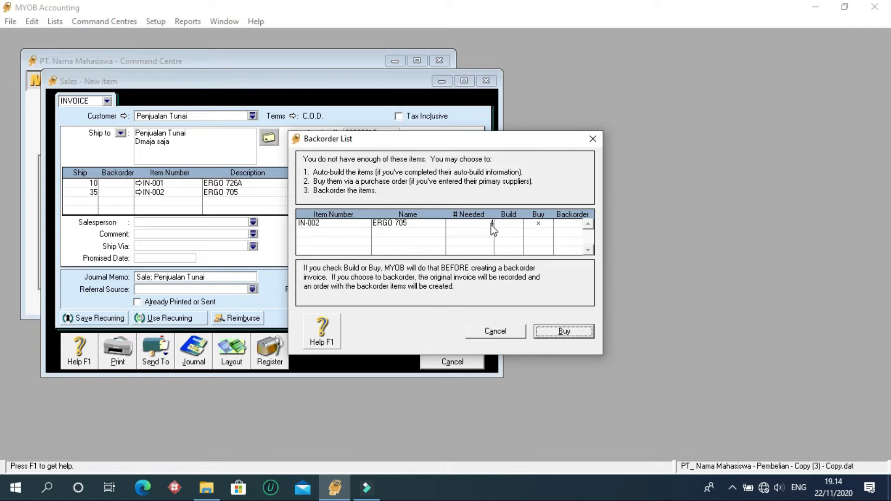
pyautogui.click(571, 333)
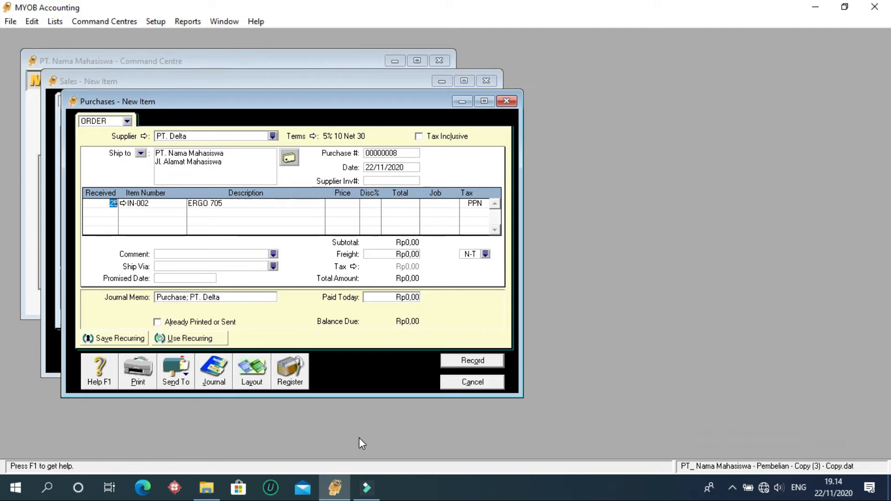
pyautogui.write('4')
# Date the PT. Delta purchase 28/01/2012 and change it from an order to a bill
pyautogui.doubleClick(398, 168)
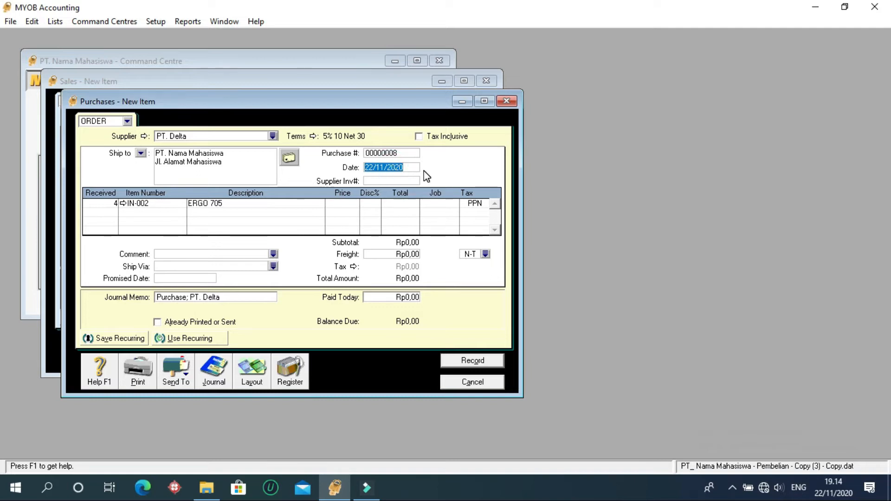
pyautogui.write('28/01/201')
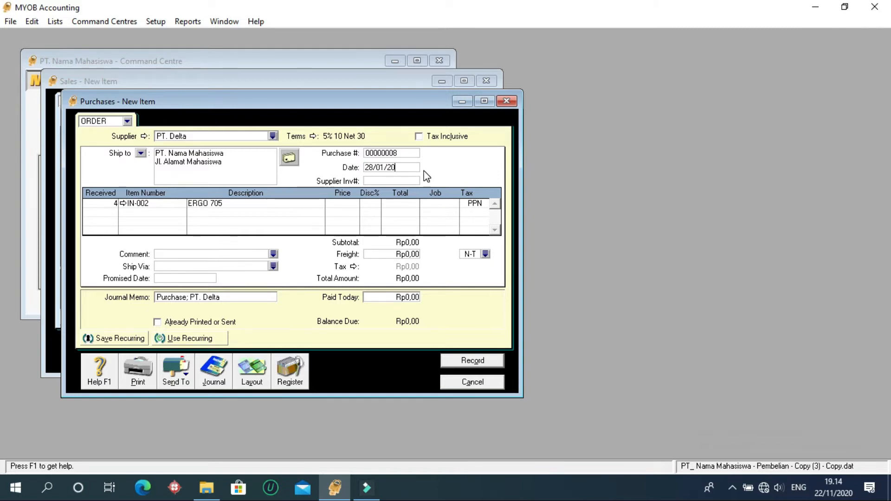
pyautogui.click(127, 121)
pyautogui.click(118, 151)
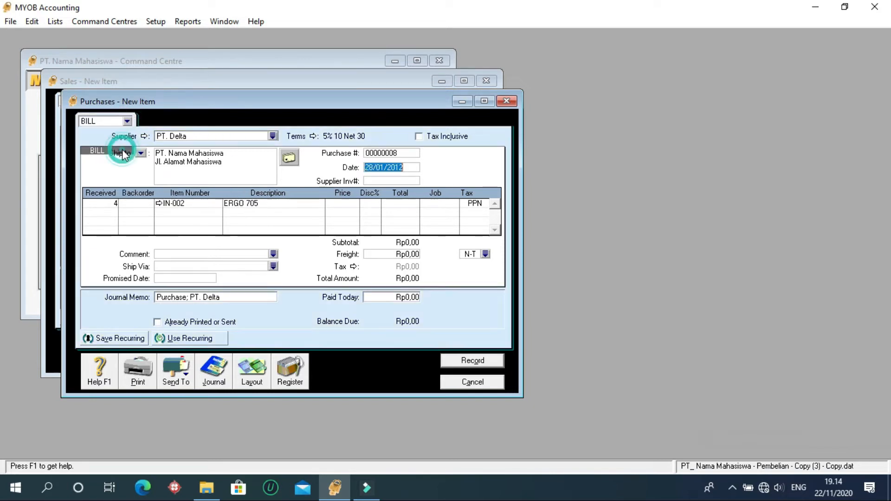
# Price the ERGO 705 line at 325000 and enter 1300000 as the amount paid today
pyautogui.click(346, 204)
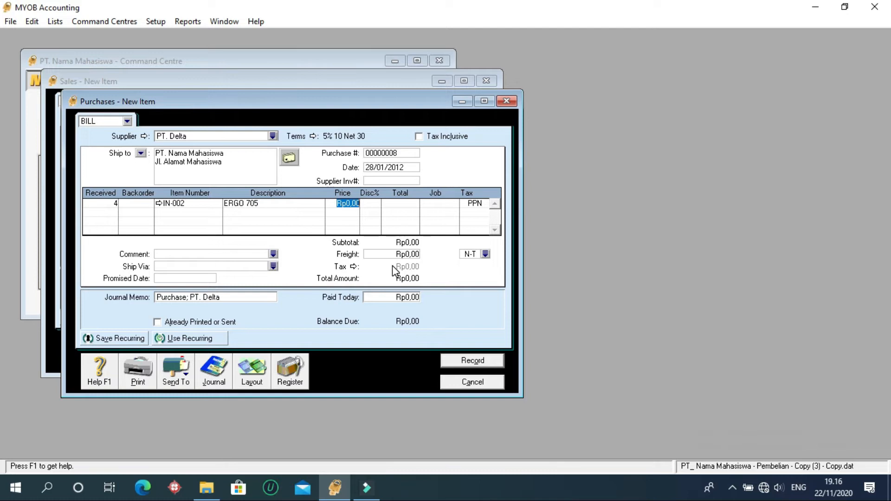
pyautogui.write('325000')
pyautogui.click(397, 181)
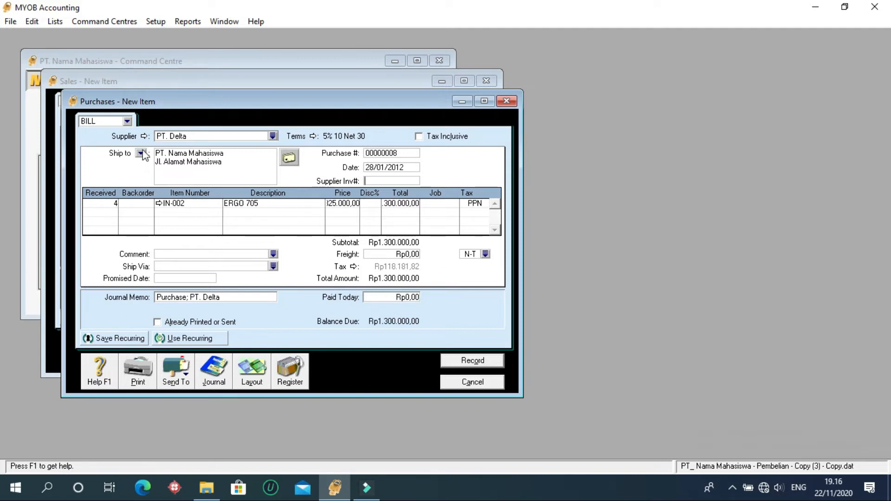
pyautogui.click(397, 297)
pyautogui.write('1300000')
pyautogui.click(384, 181)
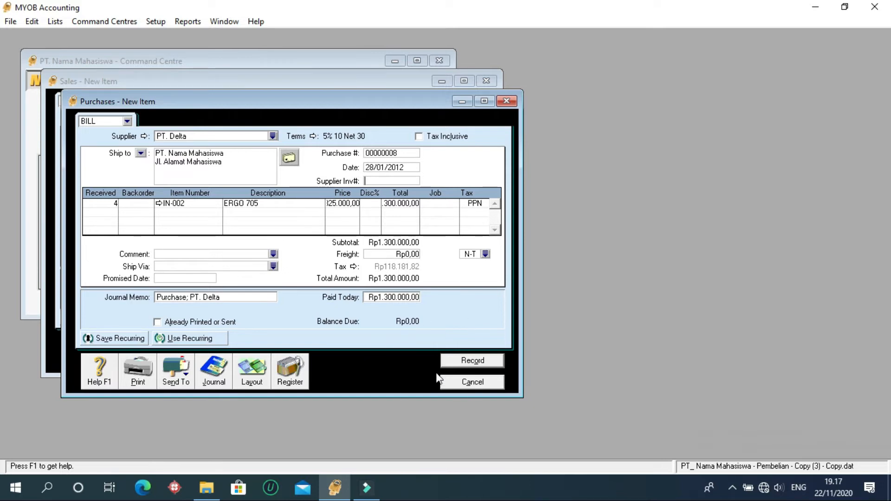
# Record the PT. Delta bill, declining the suggested tax code change
pyautogui.click(480, 361)
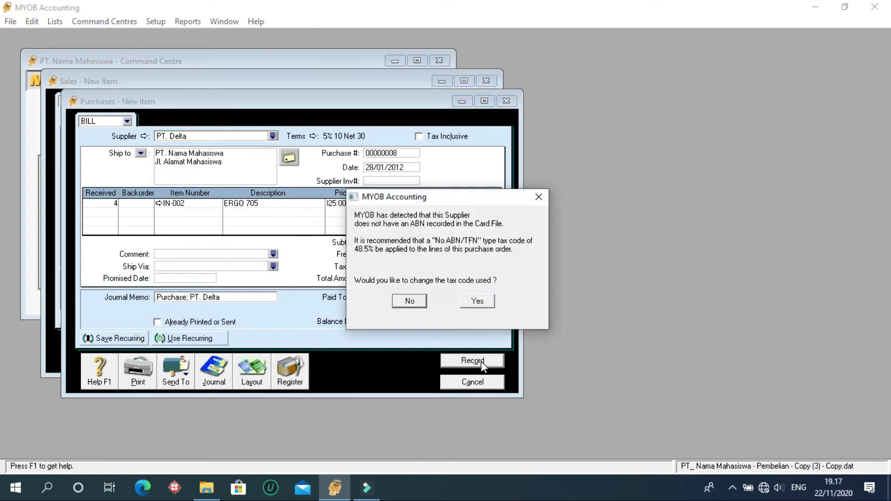
pyautogui.click(412, 304)
pyautogui.click(406, 290)
pyautogui.click(507, 349)
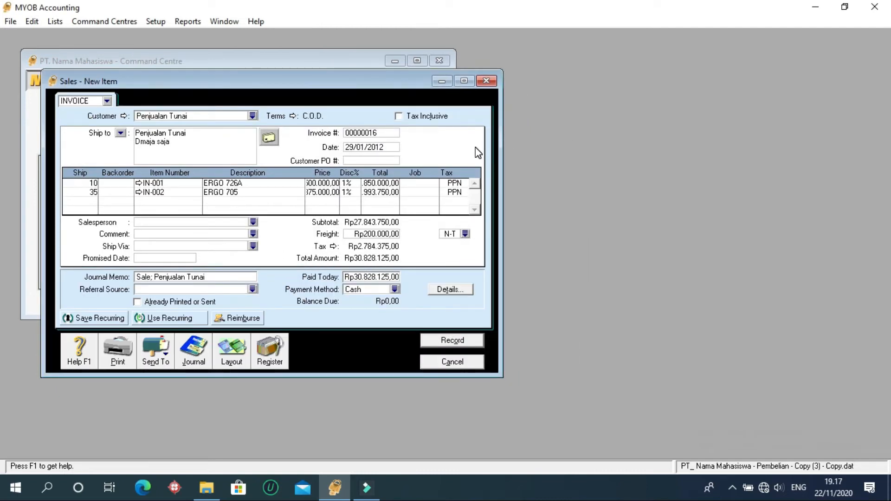
# Change the freight tax code on the cash sale invoice to PPN
pyautogui.click(465, 233)
pyautogui.click(369, 194)
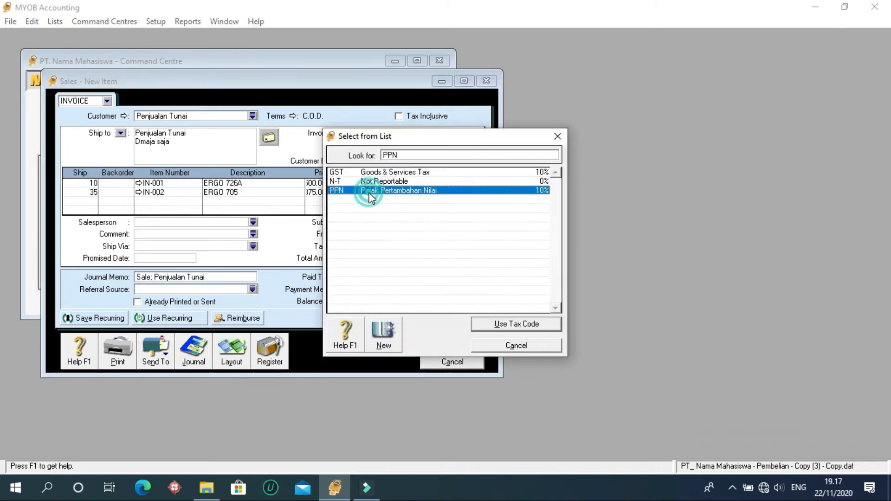
pyautogui.click(496, 324)
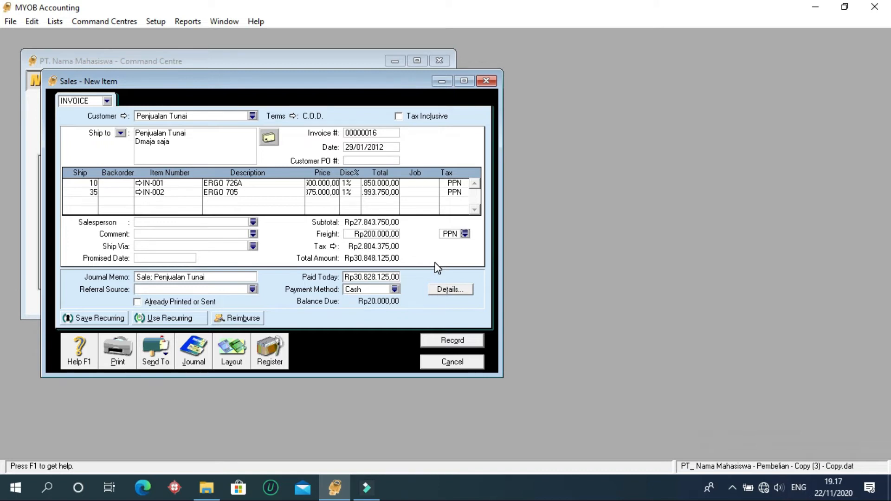
pyautogui.click(393, 161)
pyautogui.click(392, 160)
pyautogui.click(442, 247)
# Correct the invoice's amount paid today to 30848125 and record the cash sale
pyautogui.click(382, 276)
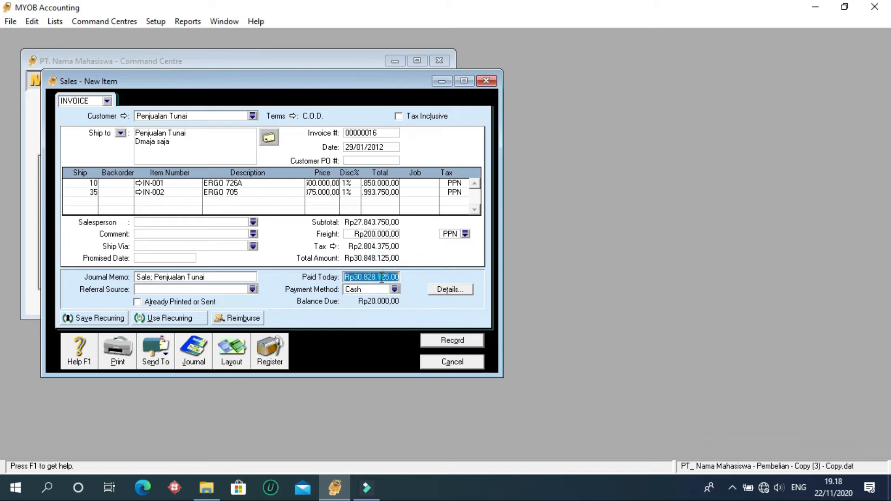
pyautogui.click(368, 161)
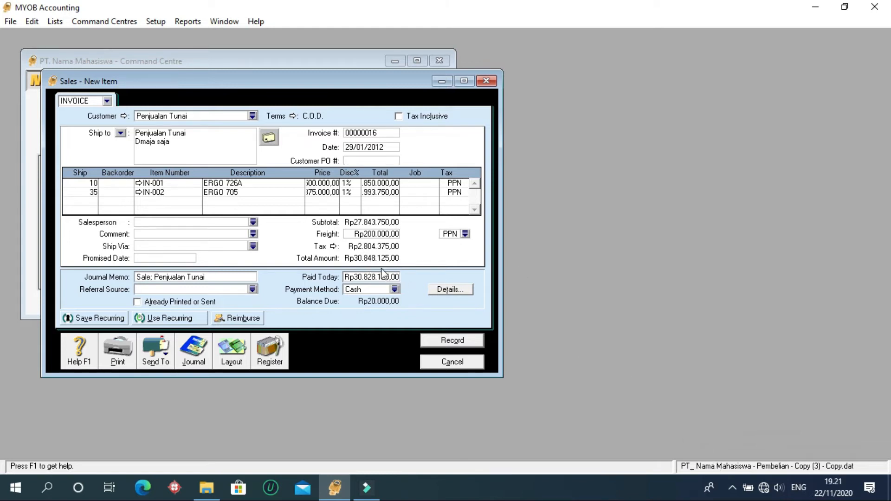
pyautogui.click(363, 277)
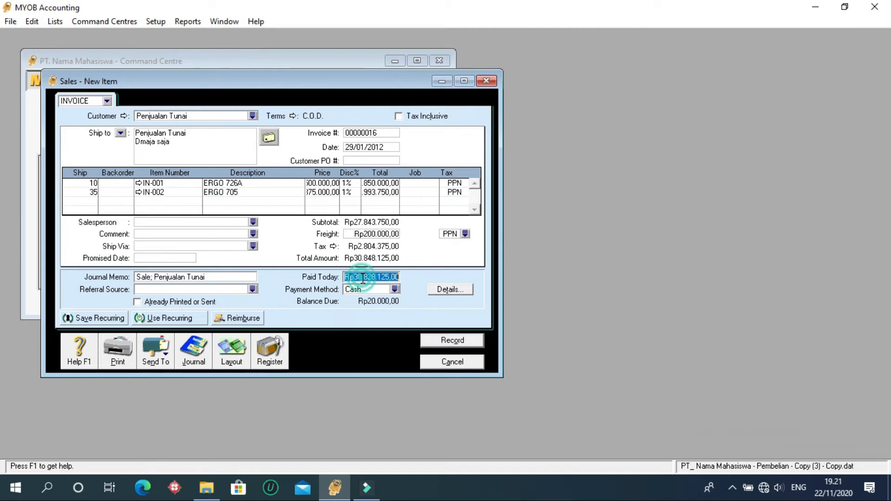
pyautogui.click(372, 278)
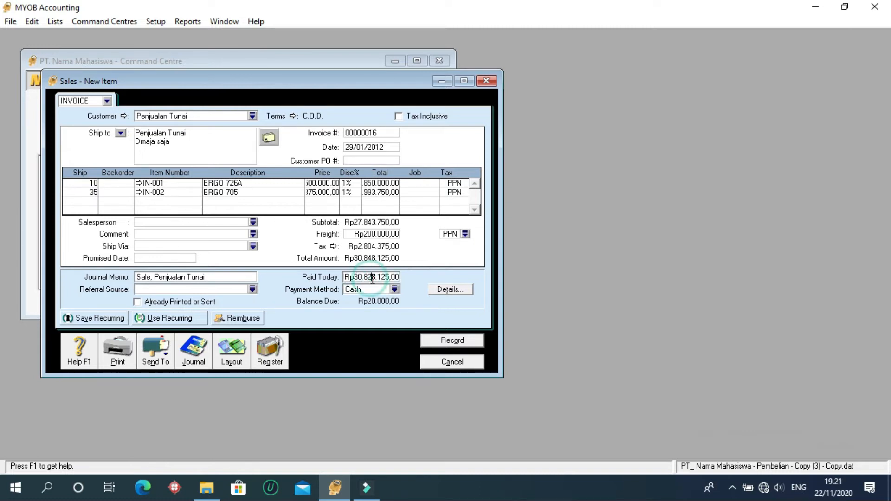
pyautogui.press('BackSpace')
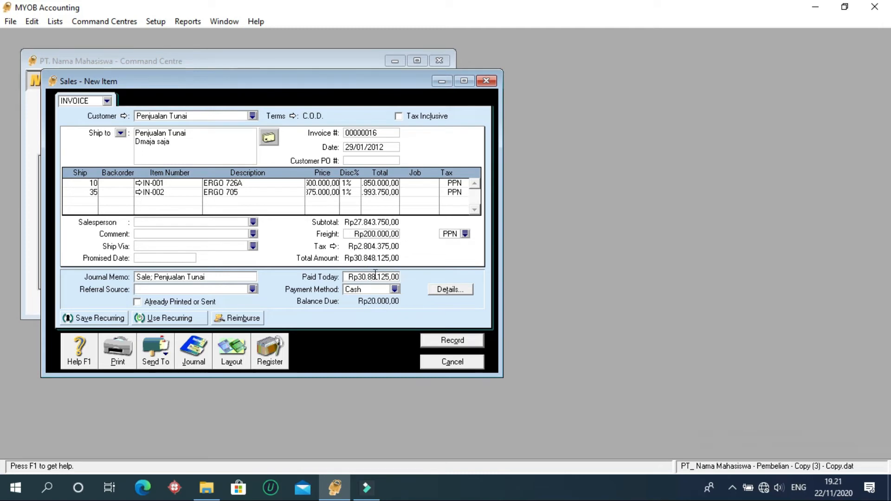
pyautogui.write('4')
pyautogui.click(375, 160)
pyautogui.click(466, 346)
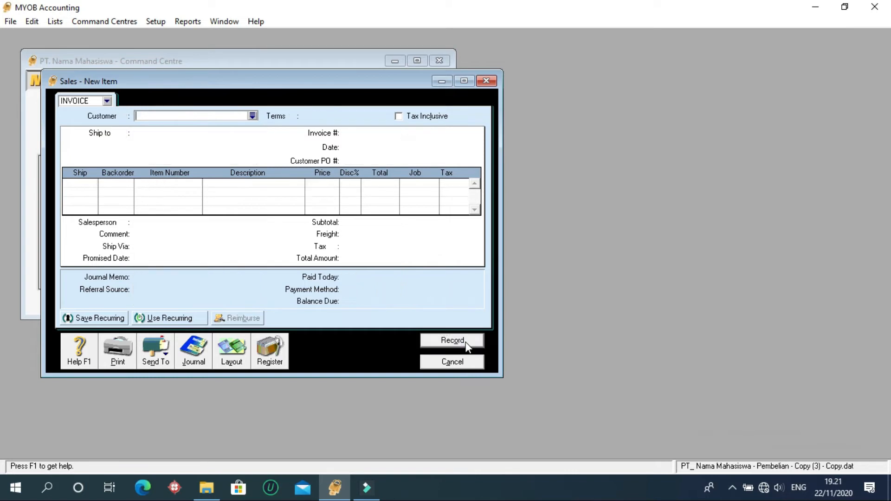
# Close the sales entry and start a bill payment for the supplier PT. Delta
pyautogui.click(495, 79)
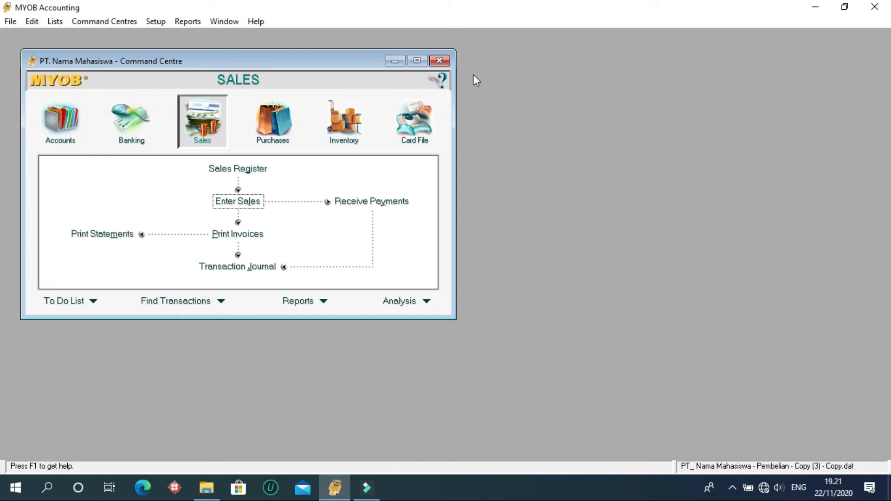
pyautogui.click(281, 124)
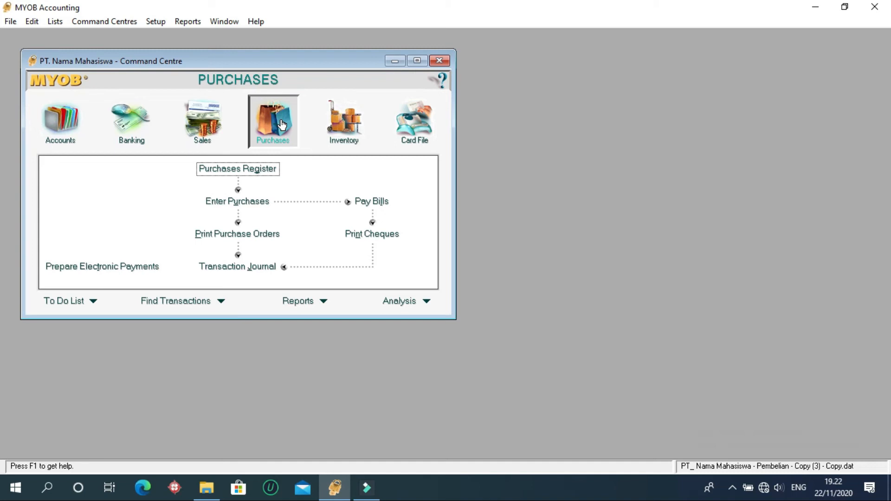
pyautogui.click(371, 201)
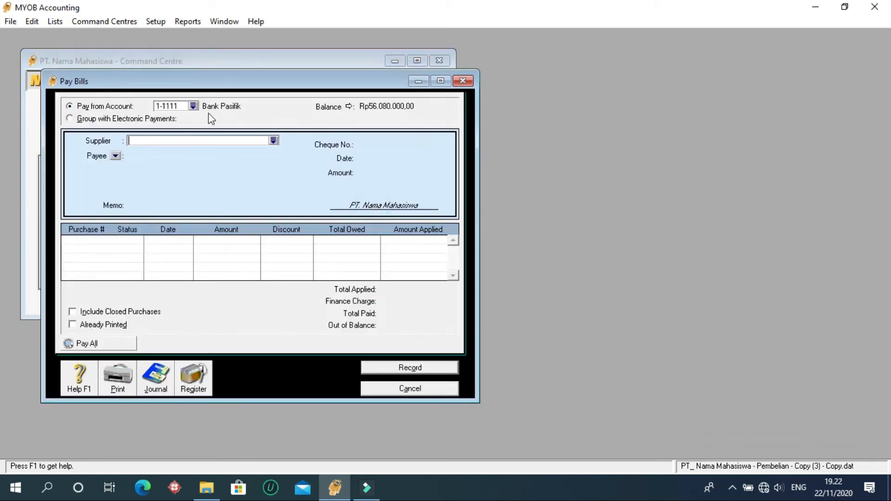
pyautogui.click(277, 142)
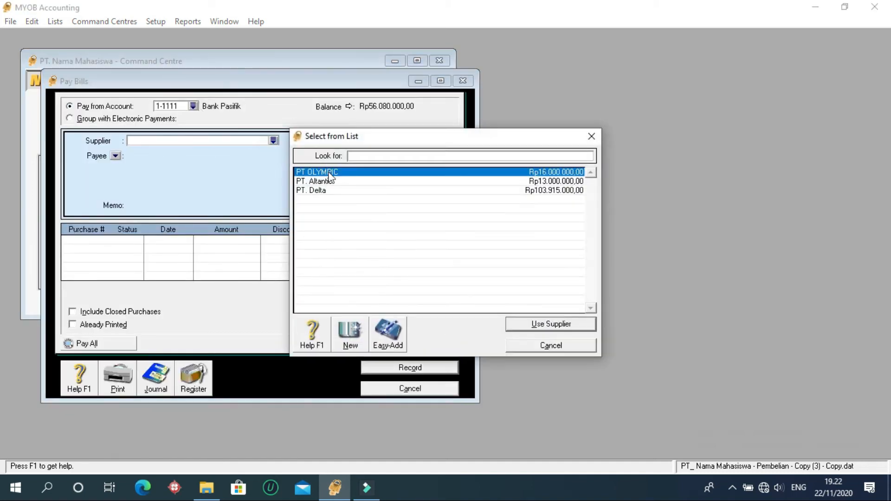
pyautogui.click(325, 190)
pyautogui.click(529, 325)
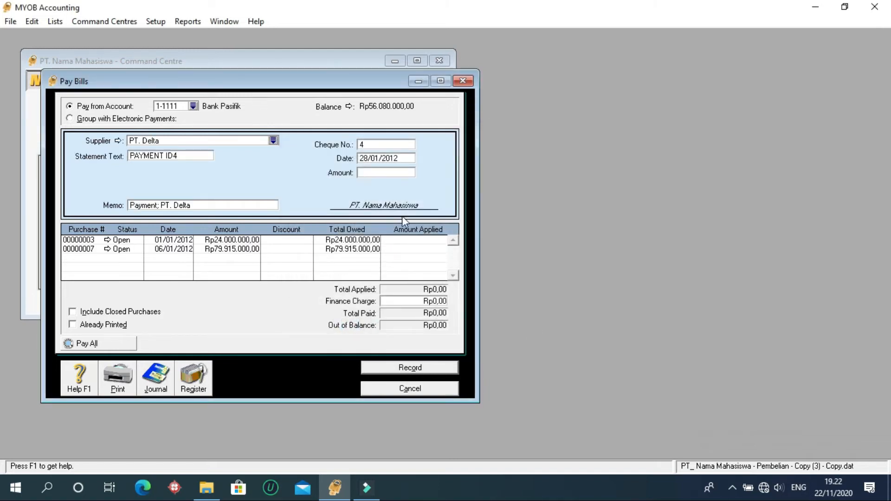
# Set the PT. Delta payment date to 30/01/2012
pyautogui.click(377, 162)
pyautogui.click(370, 158)
pyautogui.press('BackSpace')
pyautogui.press('BackSpace')
pyautogui.write('30')
# Apply 24000000 to PT. Delta's open purchase dated 01/01/2012 and use it as the payment amount
pyautogui.click(394, 240)
pyautogui.write('24')
pyautogui.write('000000')
pyautogui.click(386, 172)
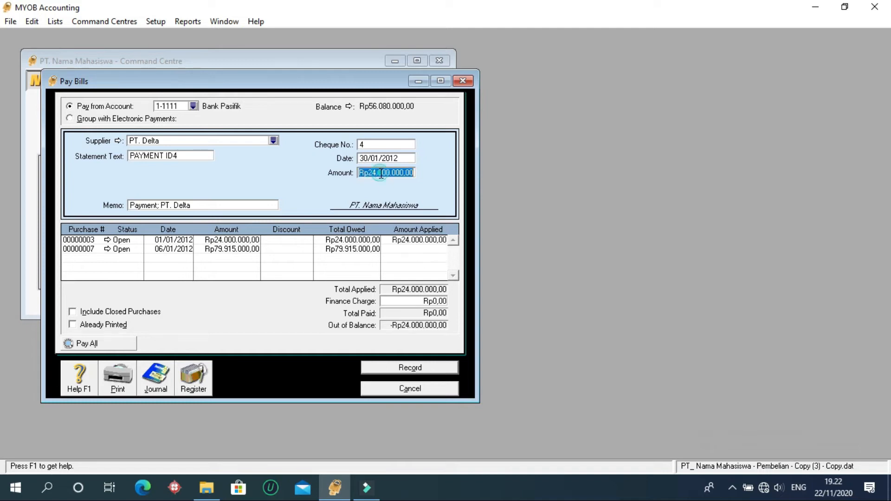
pyautogui.click(407, 158)
pyautogui.click(408, 158)
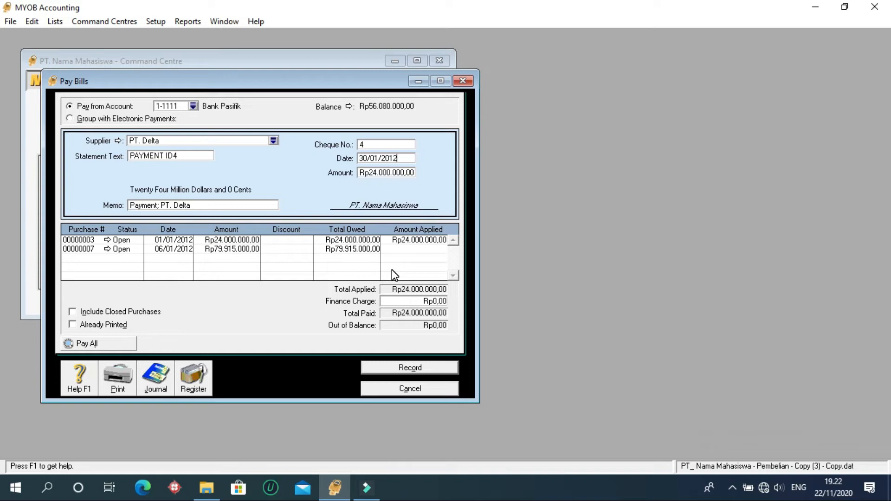
# Pay from the Bank Atlantik account, record the PT. Delta payment, and close the bill payment form
pyautogui.click(193, 107)
pyautogui.click(353, 189)
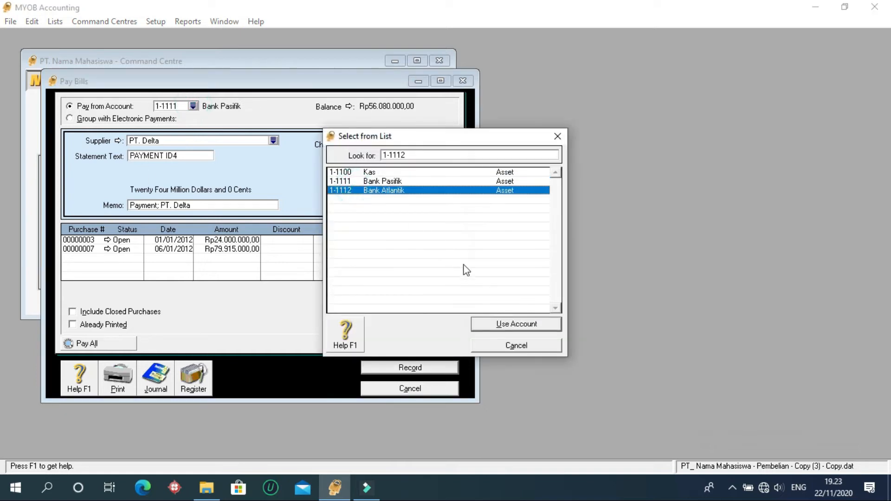
pyautogui.click(502, 324)
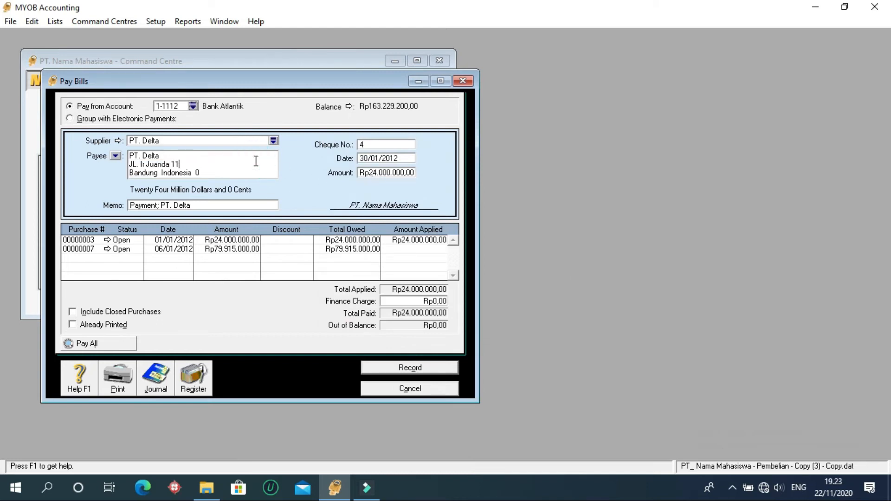
pyautogui.click(402, 369)
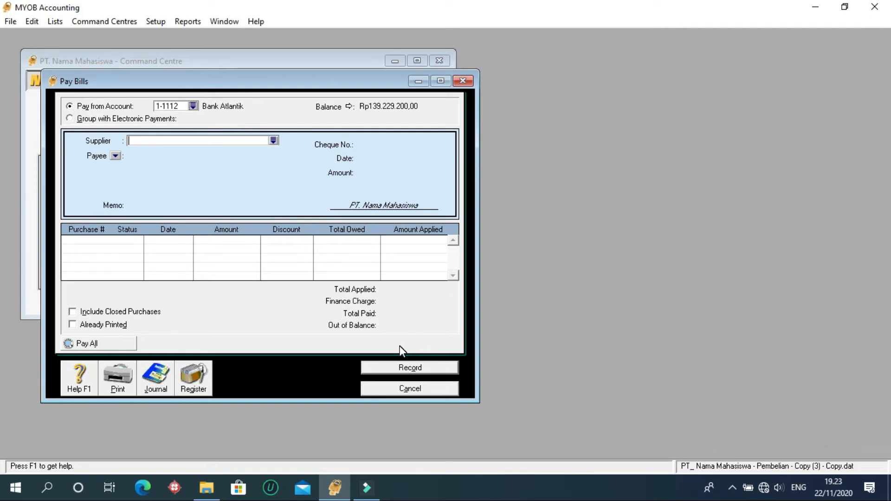
pyautogui.click(469, 81)
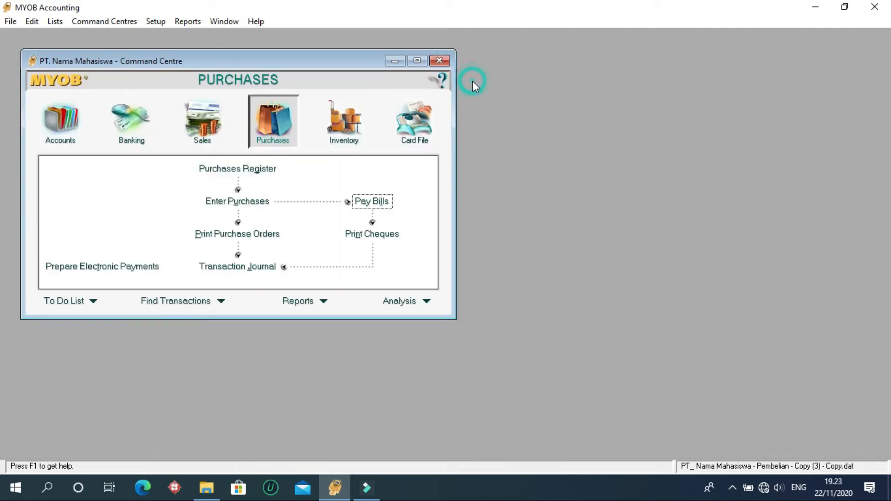
# Start a new purchase entry as an order for the supplier PT. Delta
pyautogui.click(234, 207)
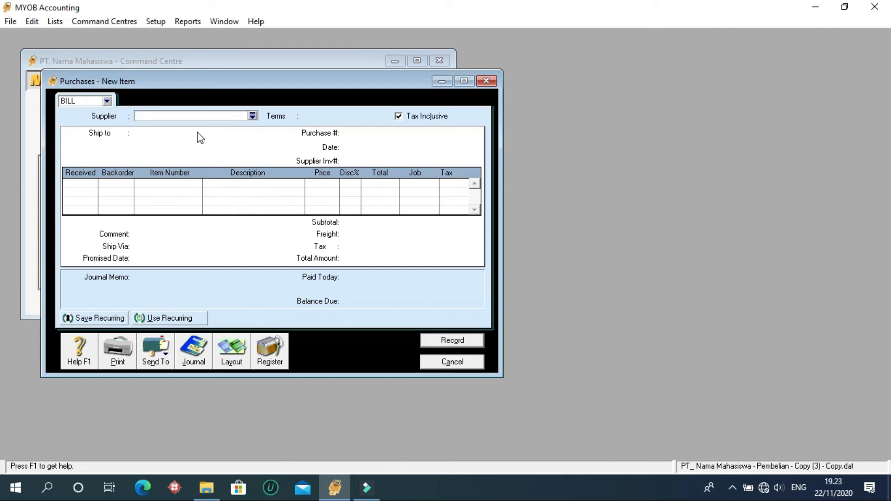
pyautogui.click(107, 101)
pyautogui.click(90, 115)
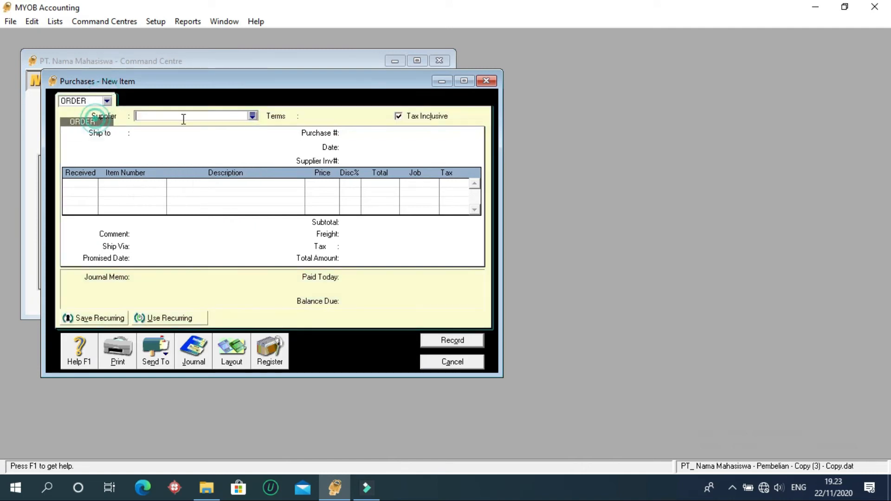
pyautogui.click(252, 115)
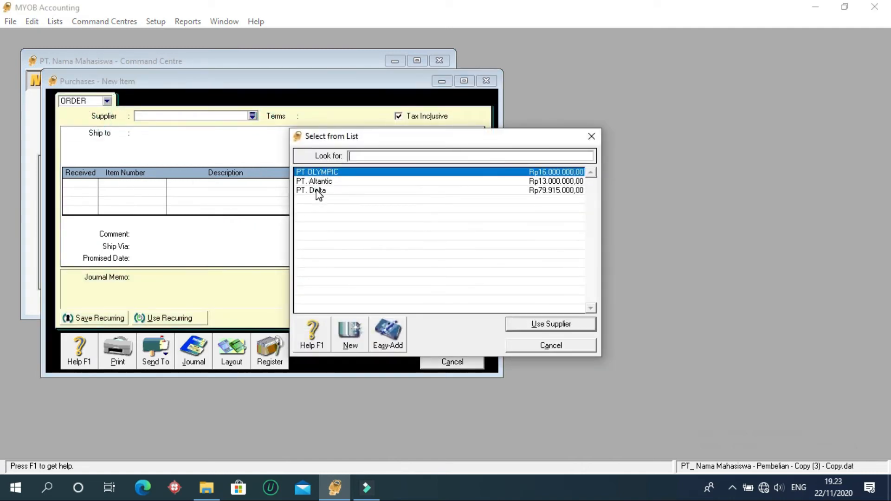
pyautogui.click(316, 191)
pyautogui.click(546, 327)
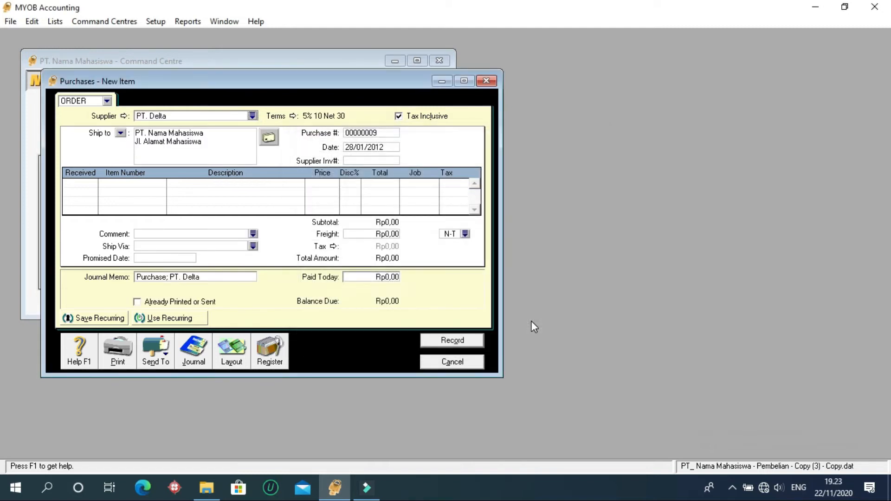
# Date the PT. Delta order 30/01/2012 and turn off tax-inclusive pricing
pyautogui.click(348, 147)
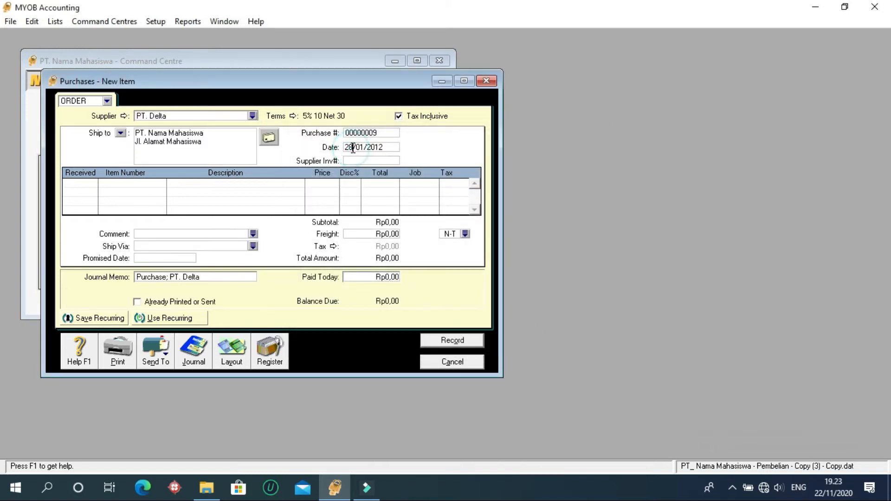
pyautogui.press('BackSpace')
pyautogui.press('BackSpace')
pyautogui.write('30')
pyautogui.click(88, 186)
pyautogui.click(399, 116)
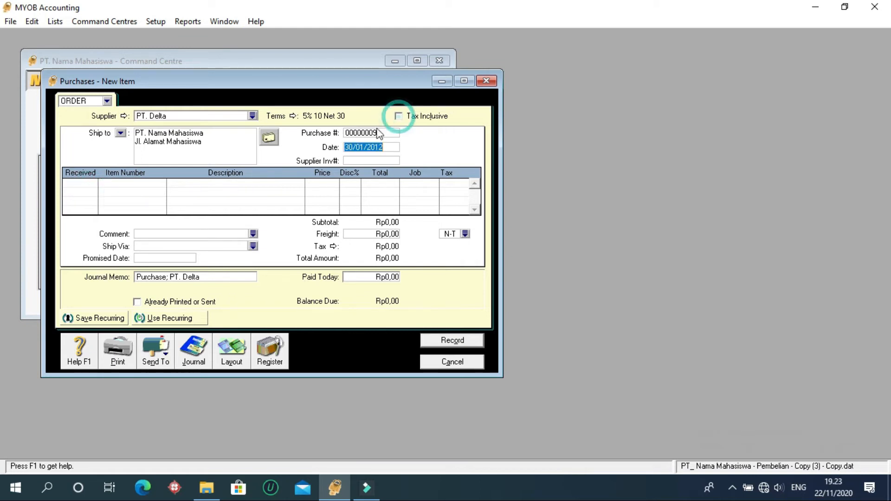
# Add a line for 6 units of item IN-003, CASANOVA 208A, to the order
pyautogui.click(88, 184)
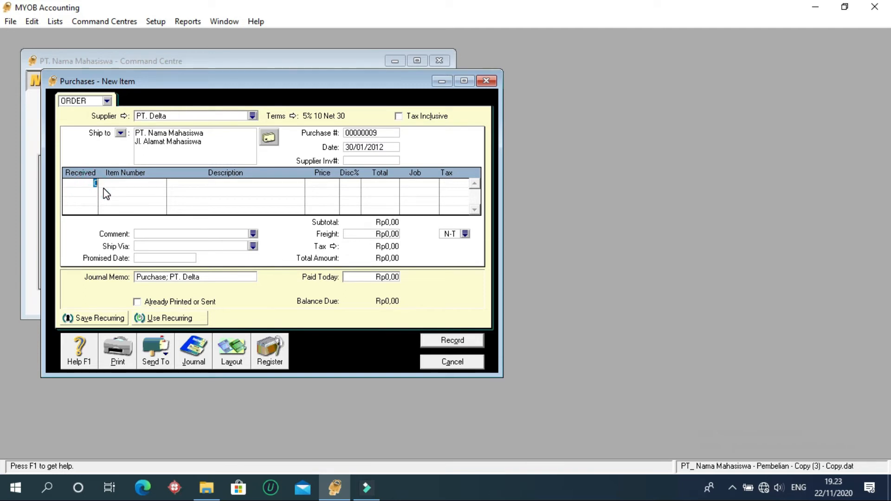
pyautogui.write('6')
pyautogui.press('Tab')
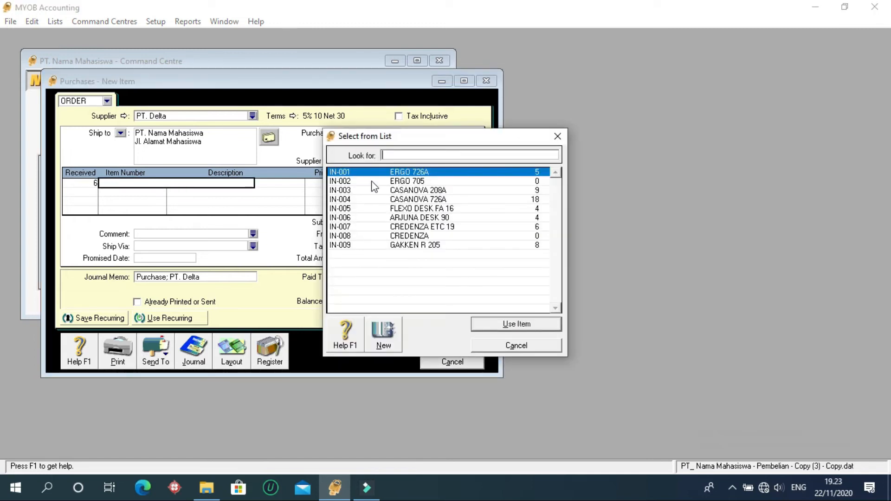
pyautogui.write('IN-003')
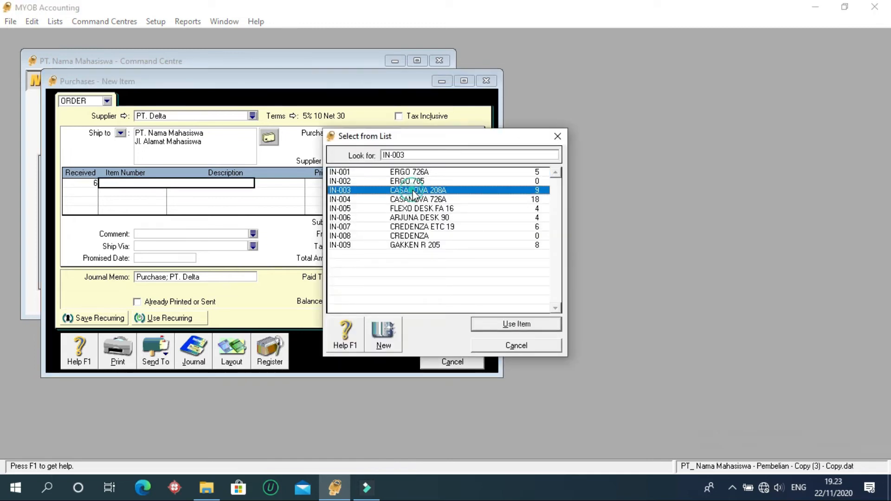
pyautogui.click(516, 325)
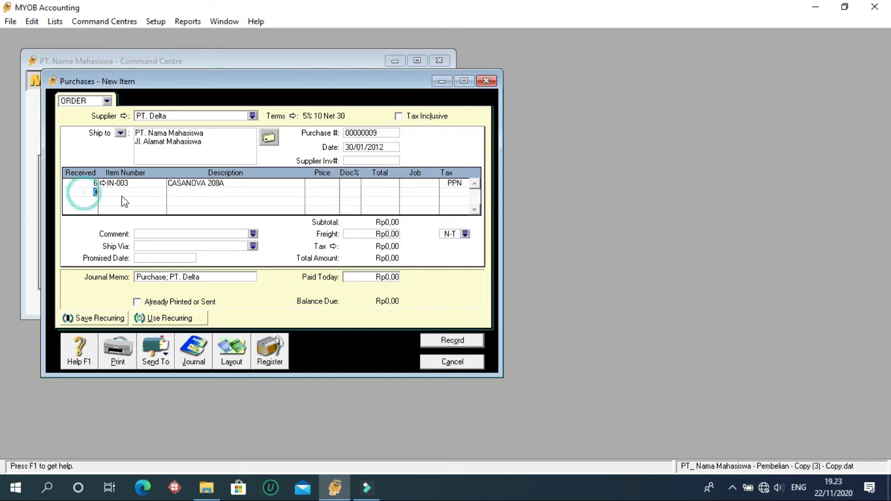
# Add a second order line for 2 units of item IN-005, FLEXO DESK FA 16
pyautogui.write('2')
pyautogui.press('Tab')
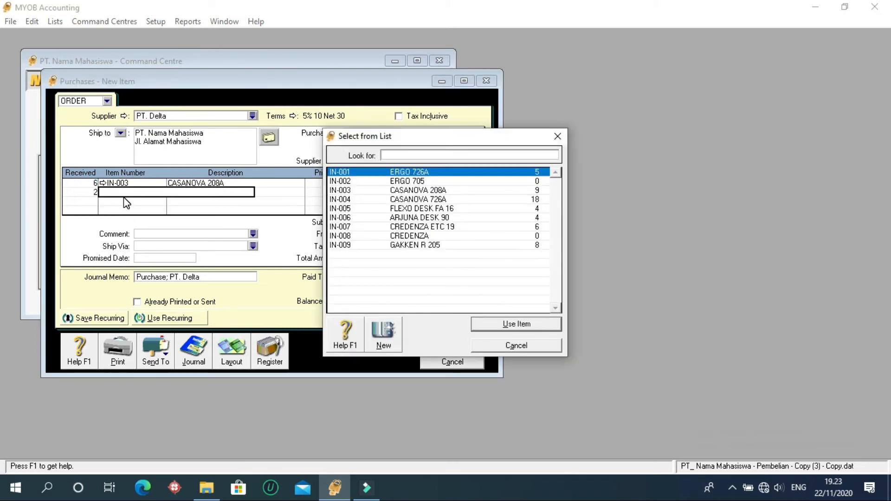
pyautogui.write('IN-005')
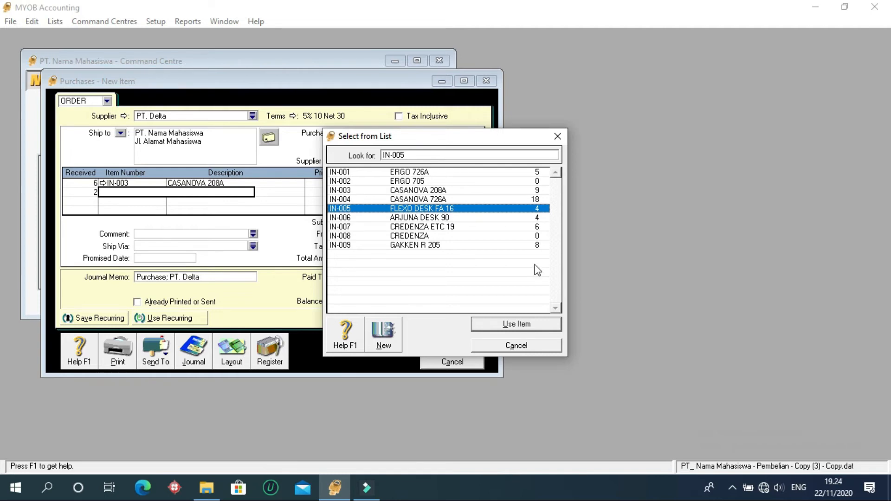
pyautogui.click(506, 327)
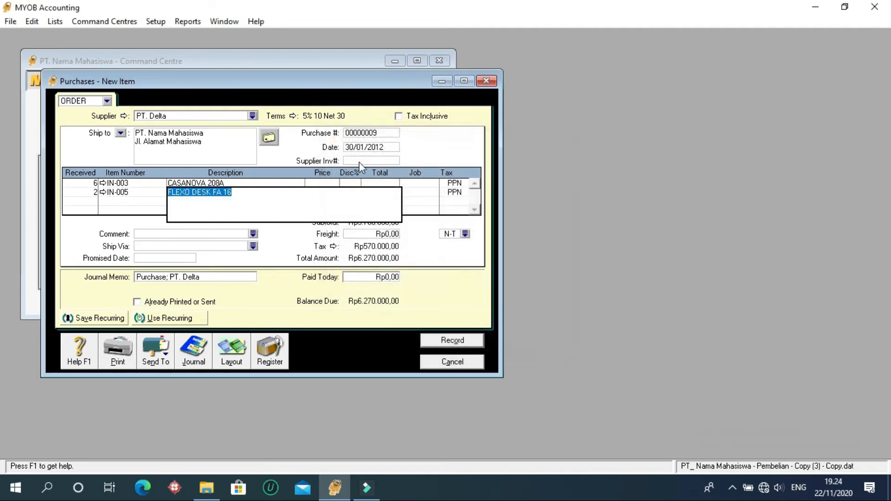
# Set the unit price of CASANOVA 208A in the order to 1400000
pyautogui.click(335, 184)
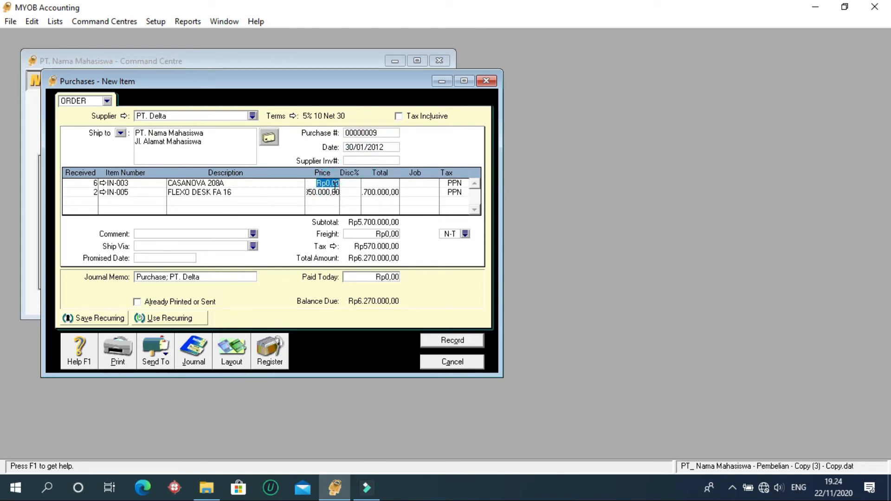
pyautogui.click(334, 193)
pyautogui.click(330, 184)
pyautogui.write('1400000')
pyautogui.click(363, 161)
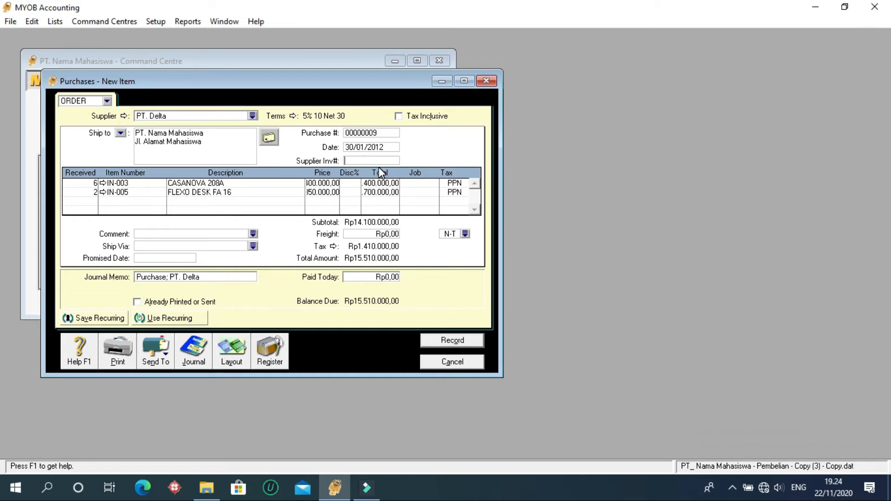
# Enter 11000000 as the amount paid today on the PT. Delta order
pyautogui.click(372, 277)
pyautogui.press('BackSpace')
pyautogui.write('11000000')
pyautogui.click(366, 159)
# Record the PT. Delta purchase order and close the purchase form
pyautogui.click(450, 346)
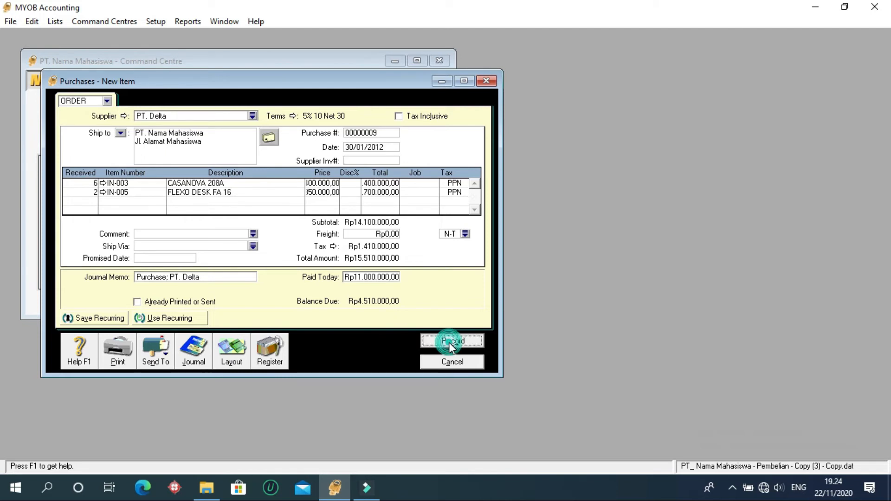
pyautogui.click(422, 300)
pyautogui.click(402, 289)
pyautogui.click(505, 349)
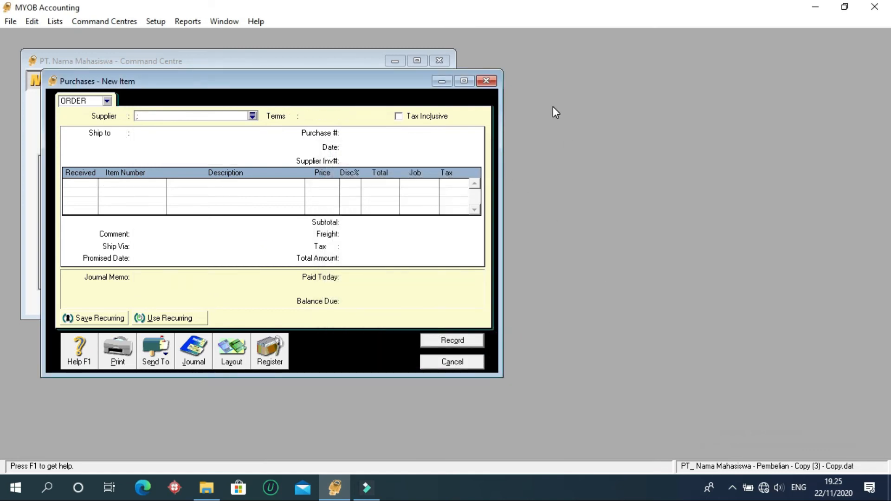
pyautogui.click(486, 81)
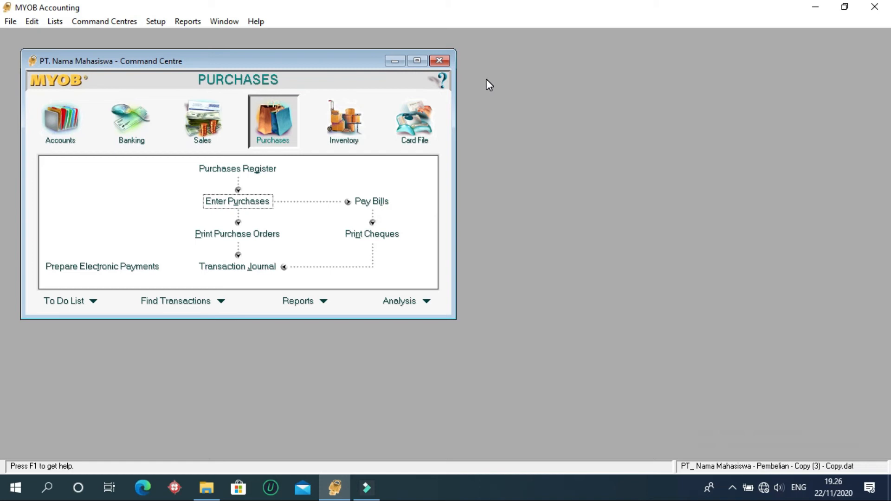
# Start a new purchase bill for the supplier PT OLYMPIC
pyautogui.click(228, 205)
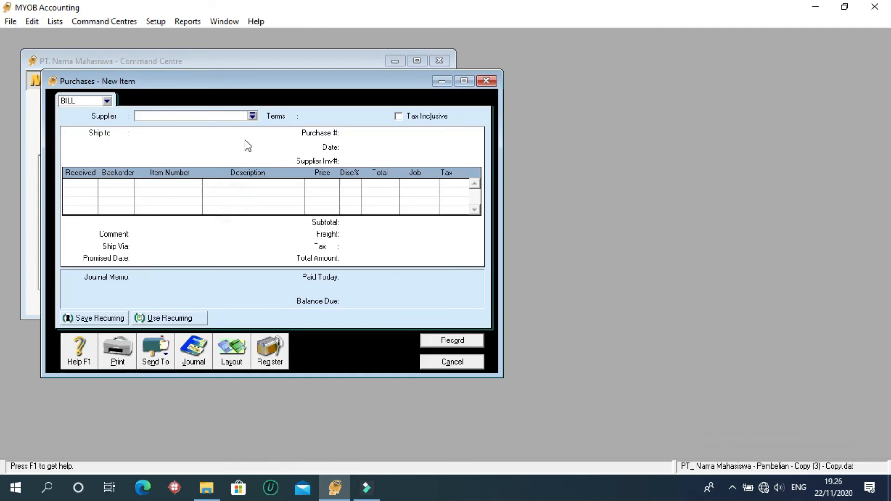
pyautogui.click(253, 116)
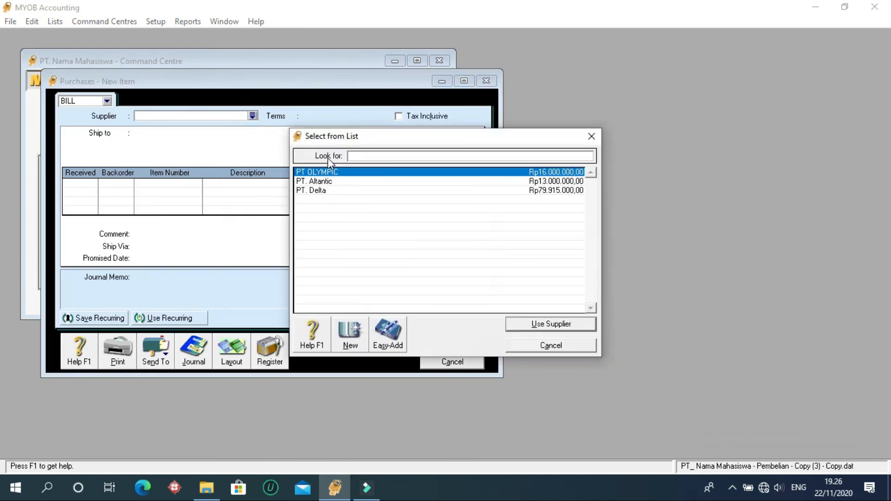
pyautogui.click(540, 326)
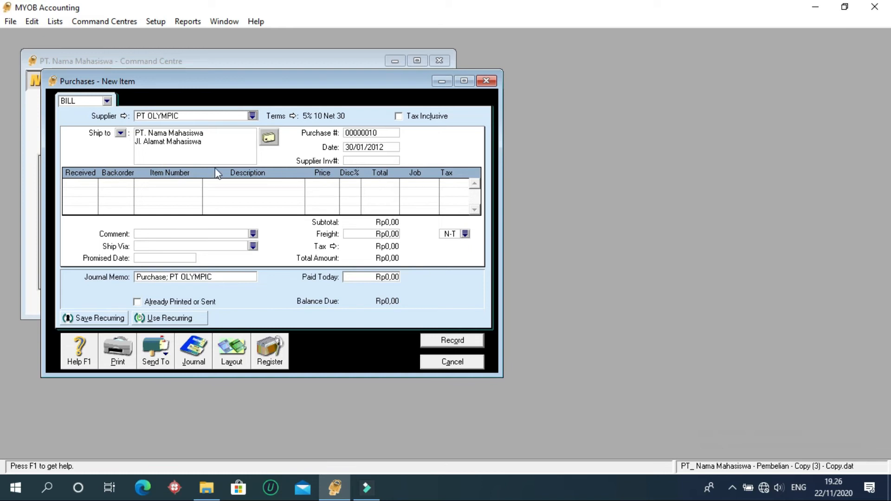
# Add a line for 15 units of item IN-006, ARJUNA DESK 90, to the PT OLYMPIC bill
pyautogui.click(88, 187)
pyautogui.write('15')
pyautogui.press('Tab')
pyautogui.press('Tab')
pyautogui.press('Tab')
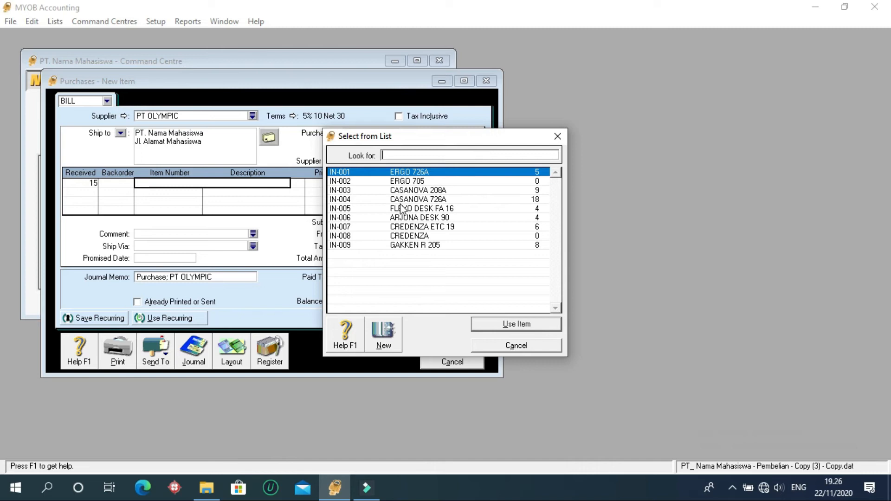
pyautogui.click(431, 217)
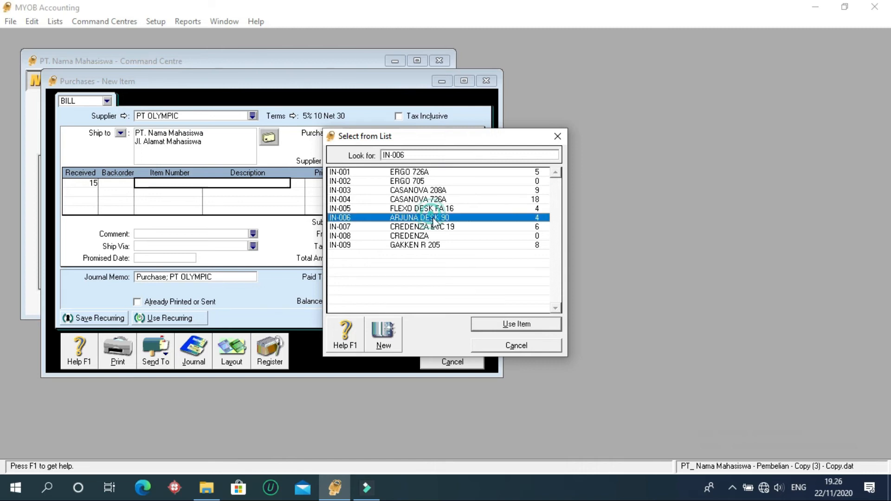
pyautogui.click(497, 324)
pyautogui.click(381, 160)
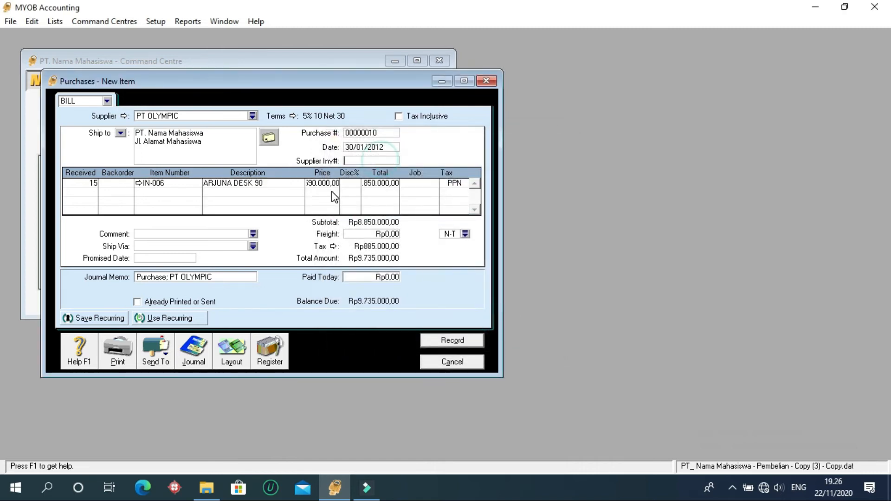
# Record the PT OLYMPIC bill with nothing paid today and its tax code kept, and close the purchase form
pyautogui.click(366, 278)
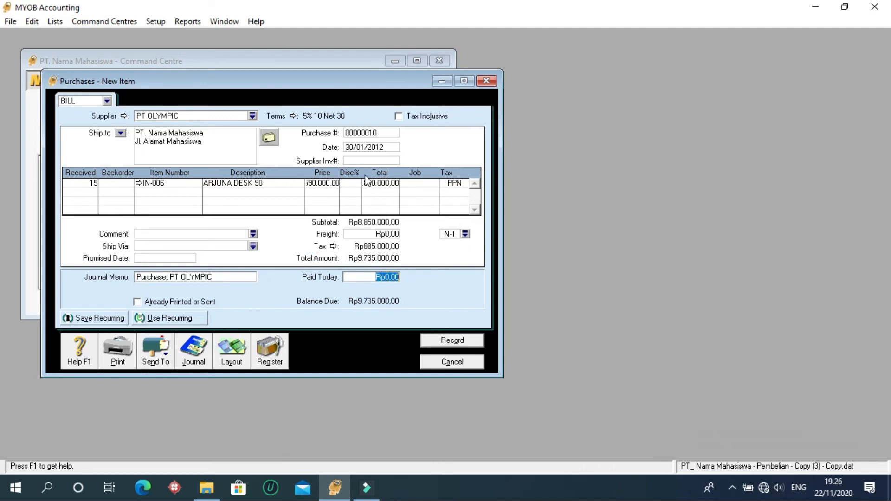
pyautogui.click(363, 160)
pyautogui.click(363, 276)
pyautogui.click(374, 160)
pyautogui.click(456, 341)
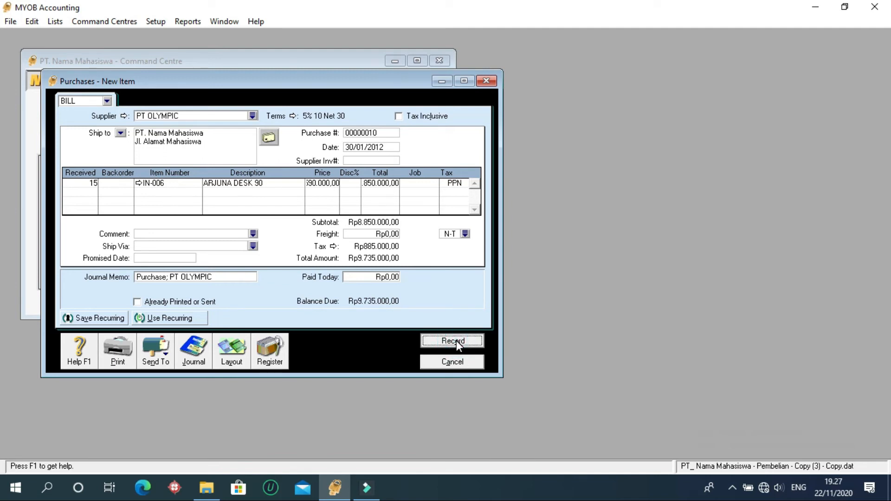
pyautogui.click(425, 305)
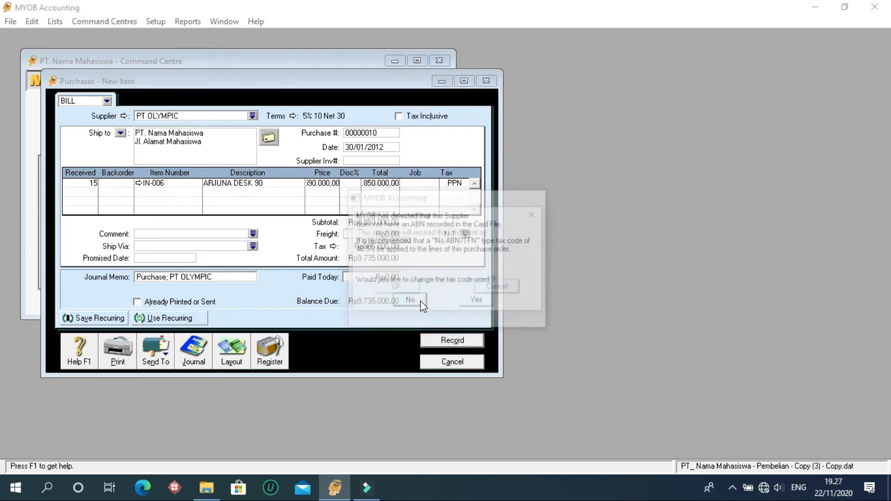
pyautogui.click(396, 285)
pyautogui.click(485, 81)
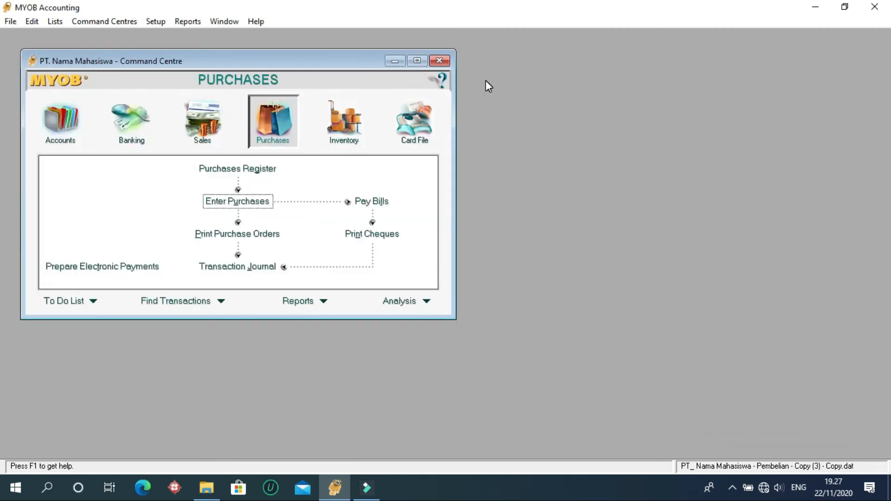
# Open the Purchases Register and look through the open bills, returns and debits, and closed bills
pyautogui.click(230, 175)
pyautogui.click(255, 104)
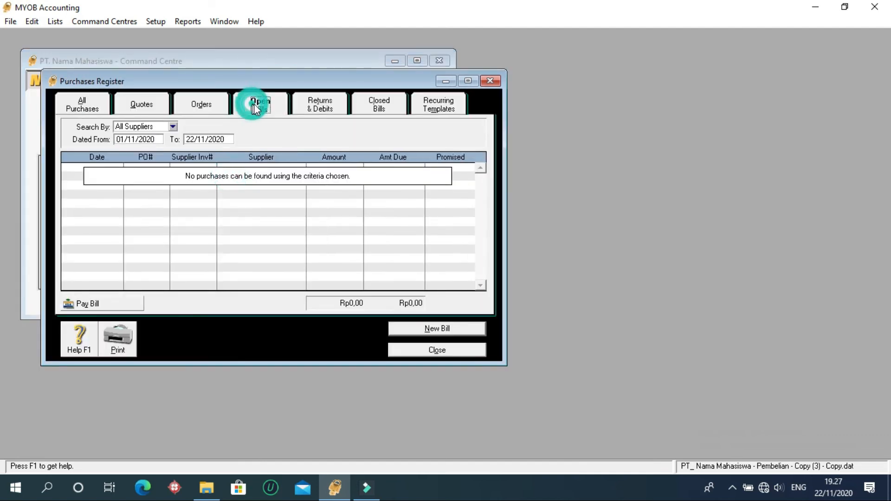
pyautogui.click(317, 109)
pyautogui.click(382, 111)
pyautogui.click(147, 139)
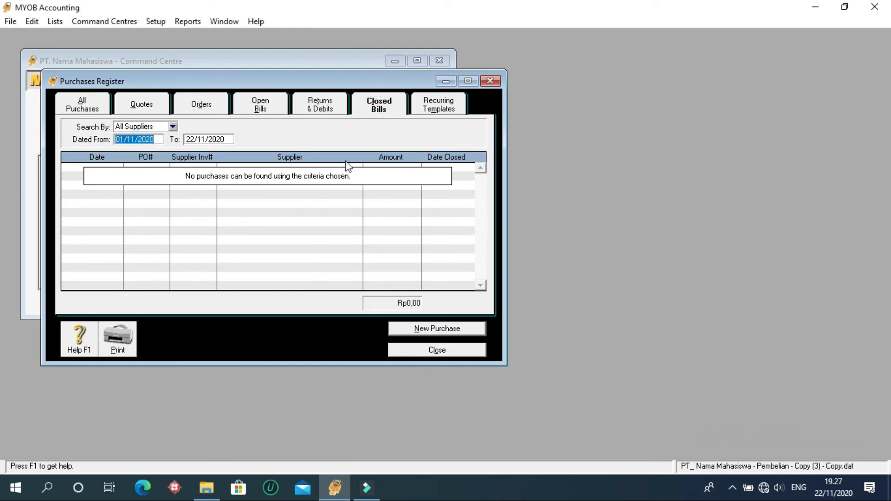
# Review the register's open bills and orders dated from 01/01/2012, and close the register
pyautogui.click(273, 110)
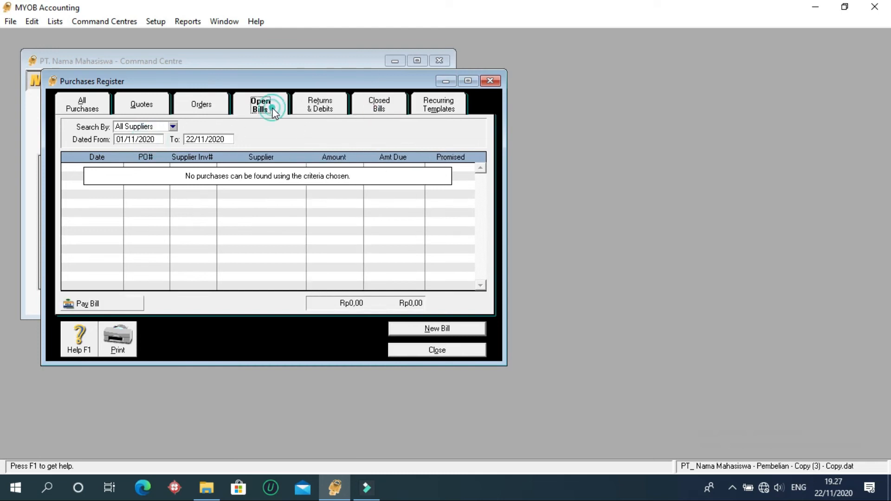
pyautogui.click(145, 139)
pyautogui.write('01/')
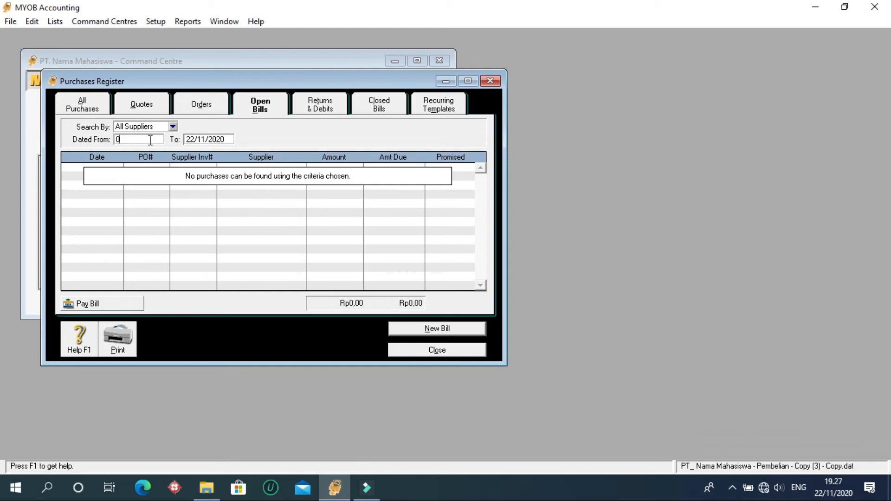
pyautogui.write('01/2012')
pyautogui.click(223, 139)
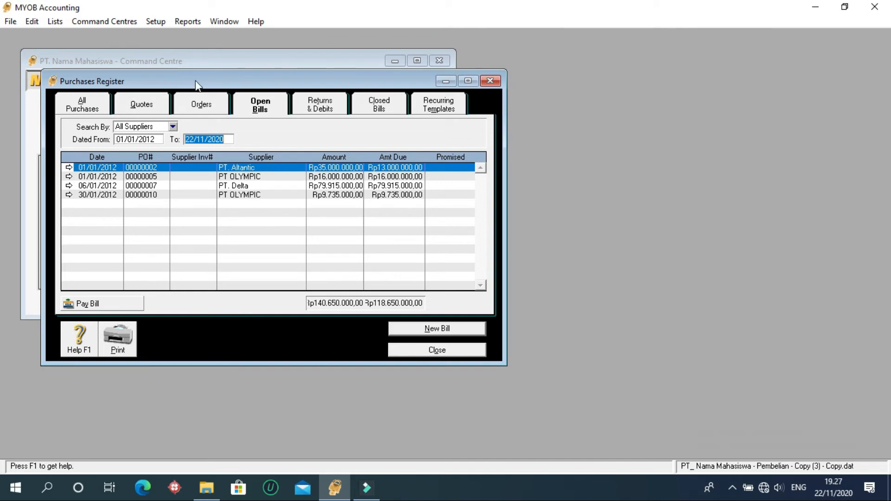
pyautogui.click(206, 104)
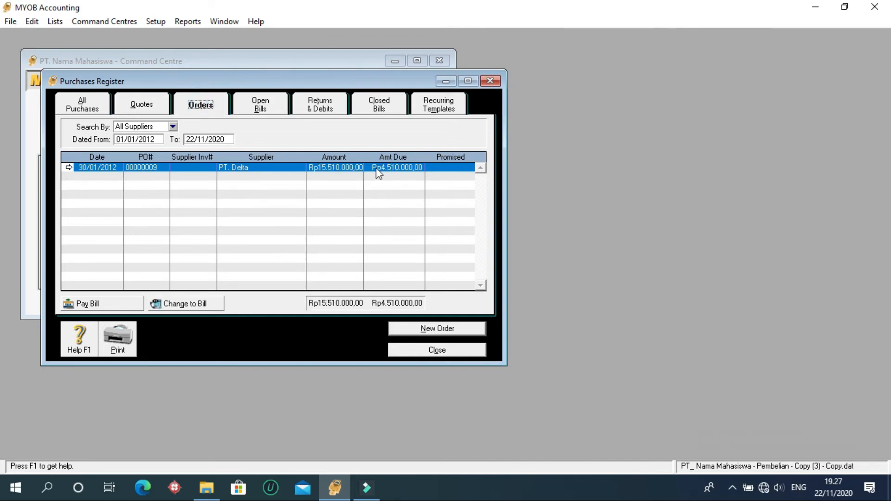
pyautogui.click(434, 349)
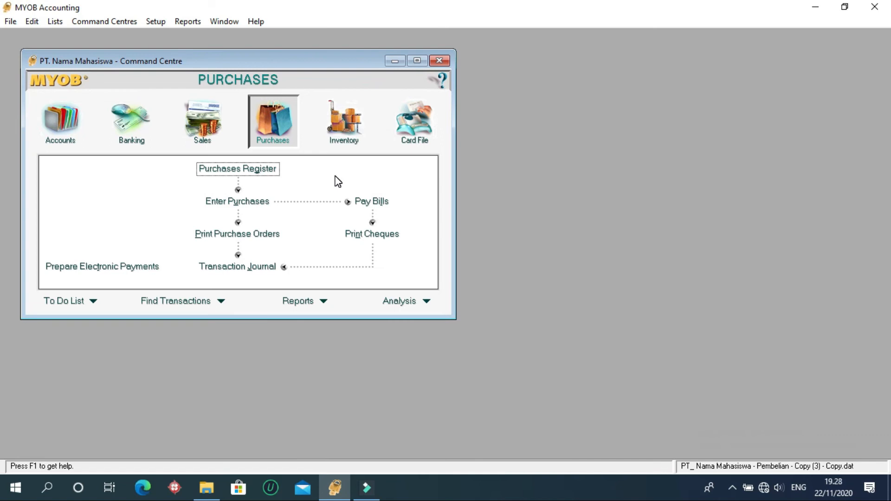
# Start a new sales entry as an order for the customer PT. Titanic
pyautogui.click(201, 130)
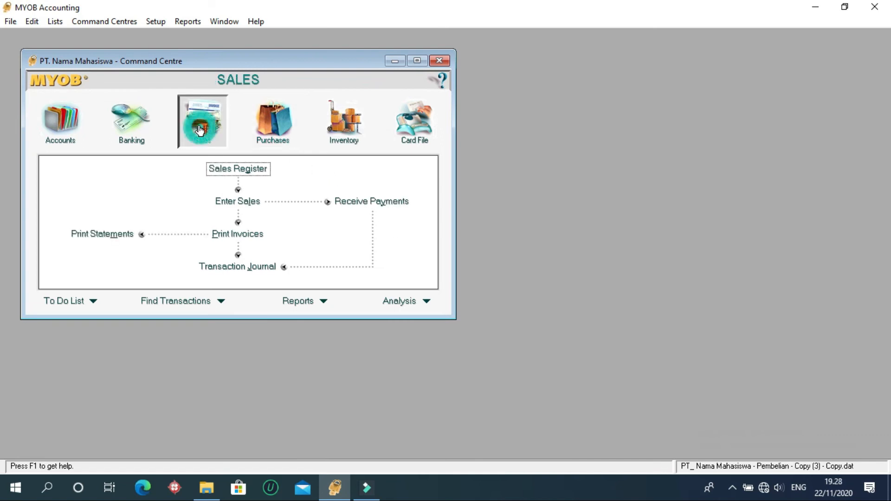
pyautogui.click(248, 203)
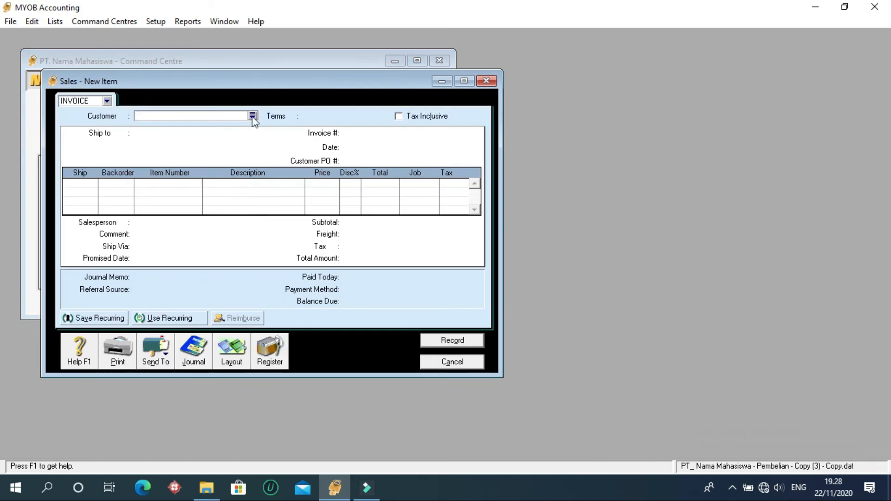
pyautogui.click(107, 101)
pyautogui.click(86, 121)
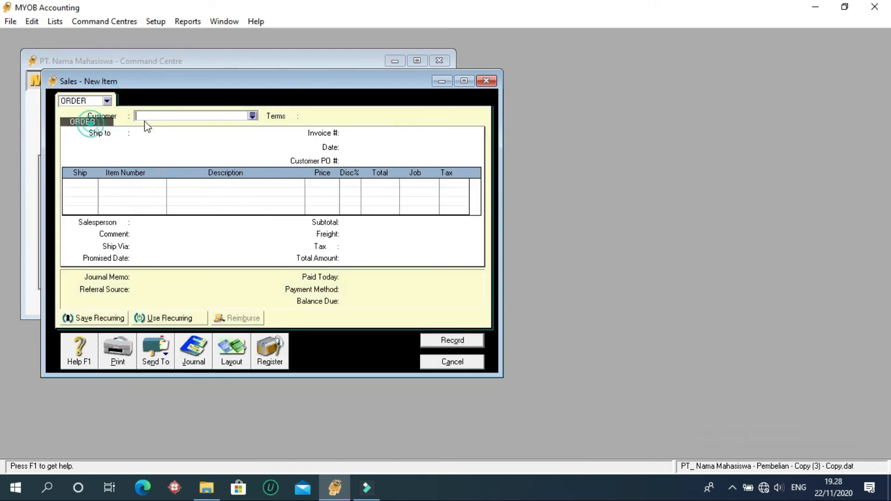
pyautogui.click(252, 115)
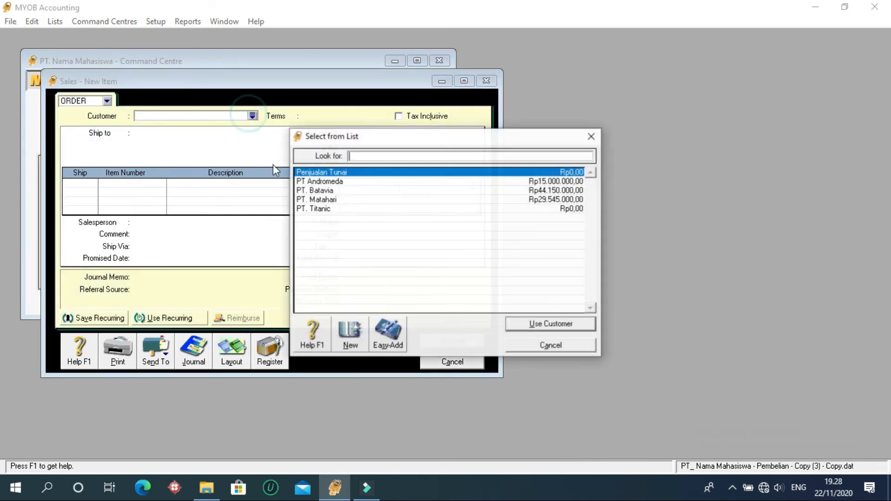
pyautogui.click(325, 210)
pyautogui.click(551, 329)
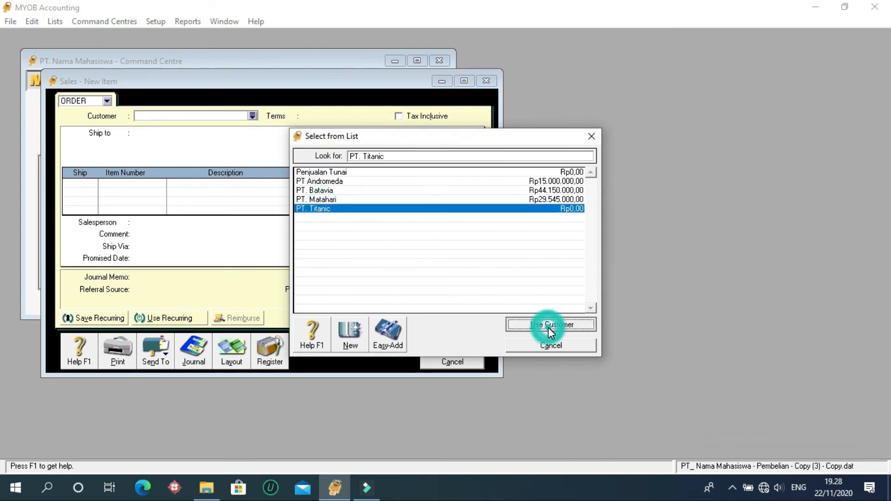
# Set the date of the PT. Titanic sales order to 30/01/2012
pyautogui.click(361, 148)
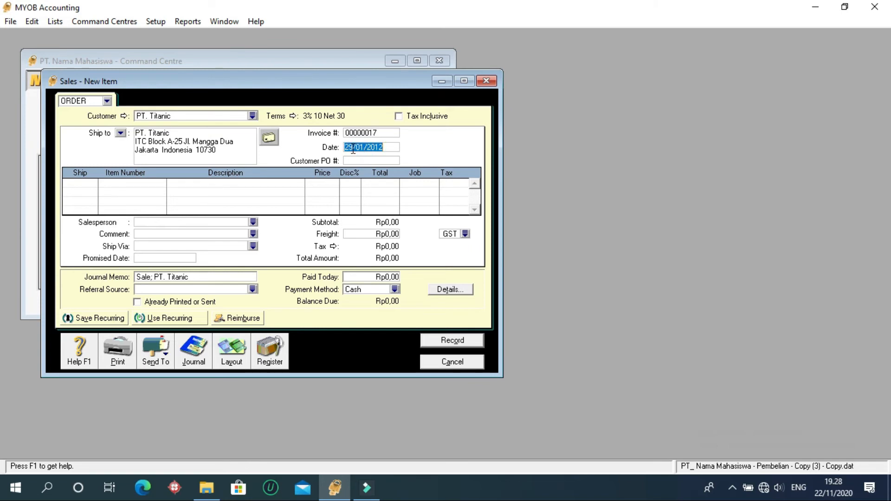
pyautogui.click(353, 149)
pyautogui.press('BackSpace')
pyautogui.press('BackSpace')
pyautogui.write('30')
# Add a line for 5 units of item IN-004, CASANOVA 726A, to the PT. Titanic order
pyautogui.click(88, 184)
pyautogui.write('5')
pyautogui.press('Tab')
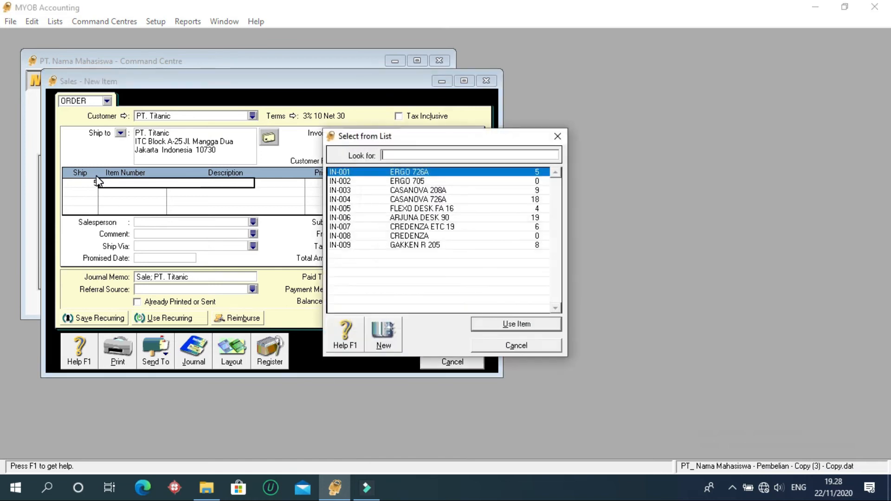
pyautogui.click(439, 201)
pyautogui.click(505, 323)
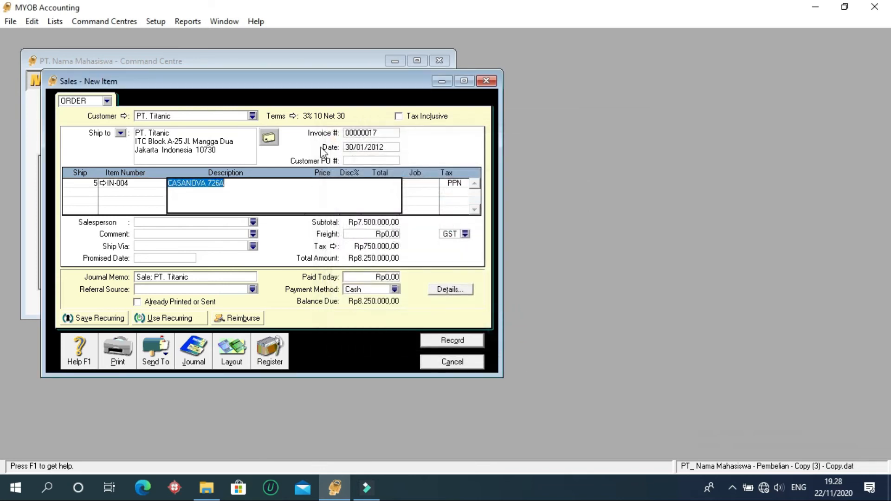
# Add a line for 15 units of item IN-006, ARJUNA DESK 90, to the PT. Titanic order
pyautogui.click(96, 192)
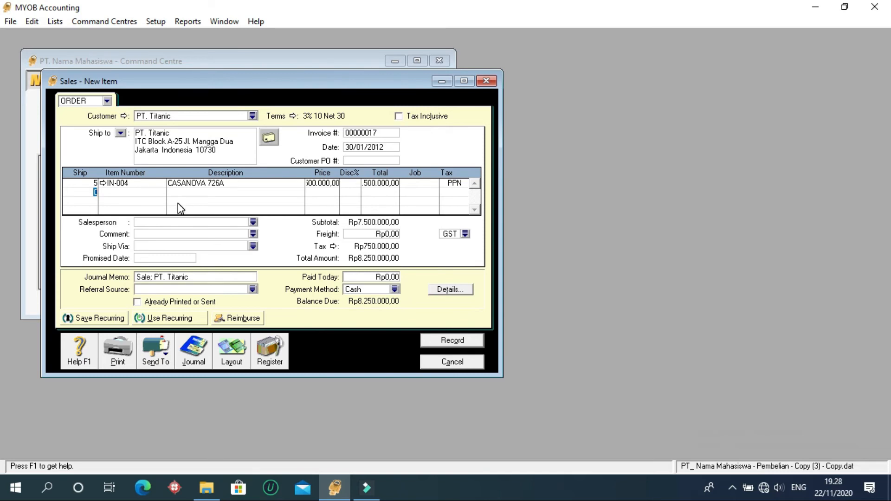
pyautogui.write('15')
pyautogui.press('Tab')
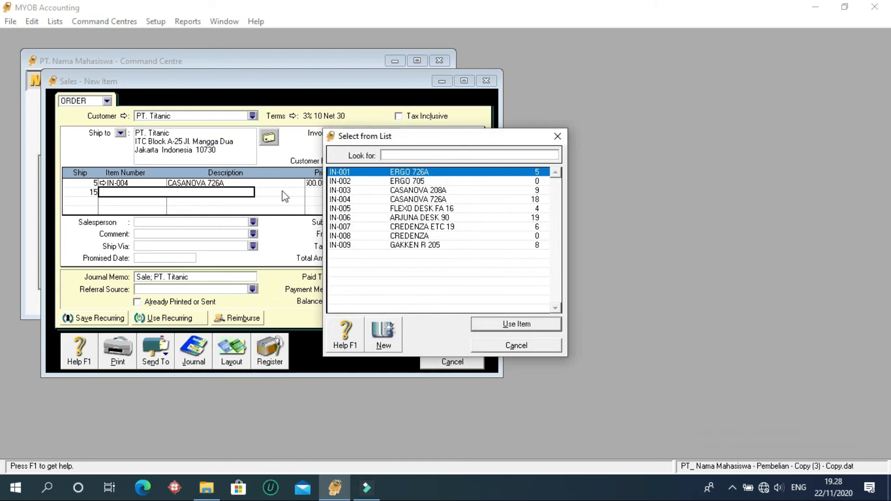
pyautogui.click(456, 217)
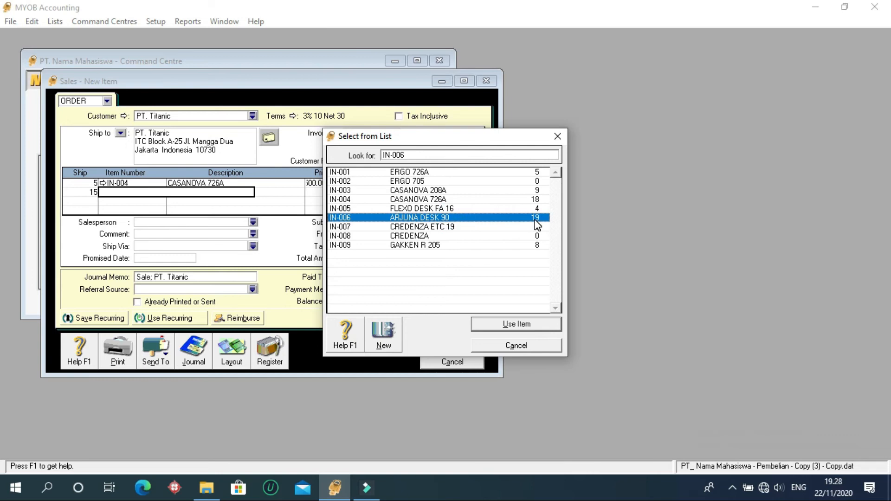
pyautogui.click(516, 324)
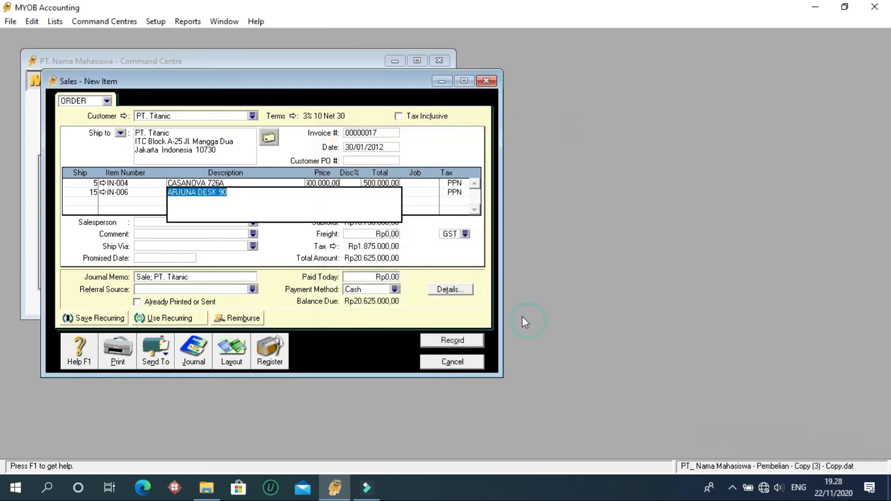
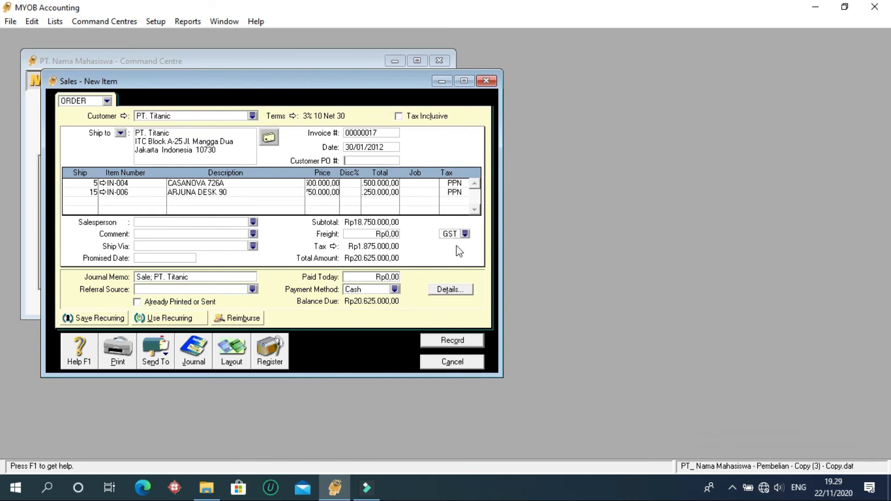
# Set the order's freight tax code to N-T and the amount paid today to Rp10.000.000
pyautogui.click(466, 234)
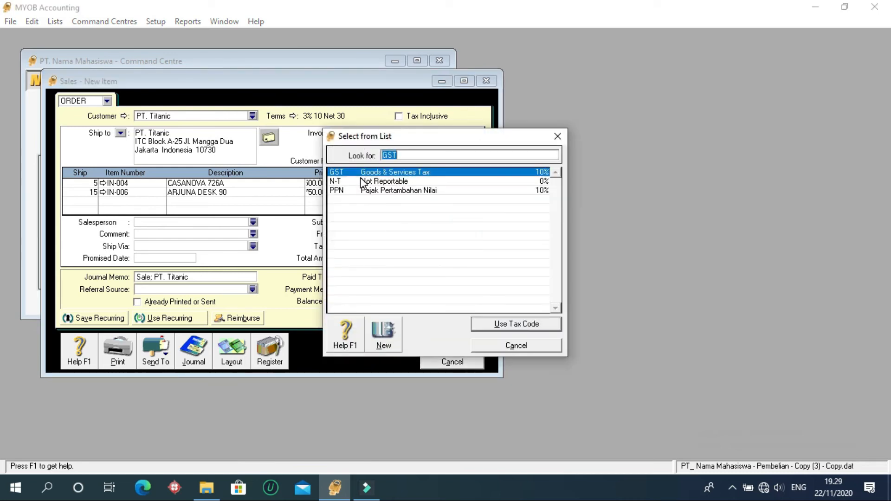
pyautogui.click(360, 181)
pyautogui.click(533, 324)
pyautogui.click(395, 277)
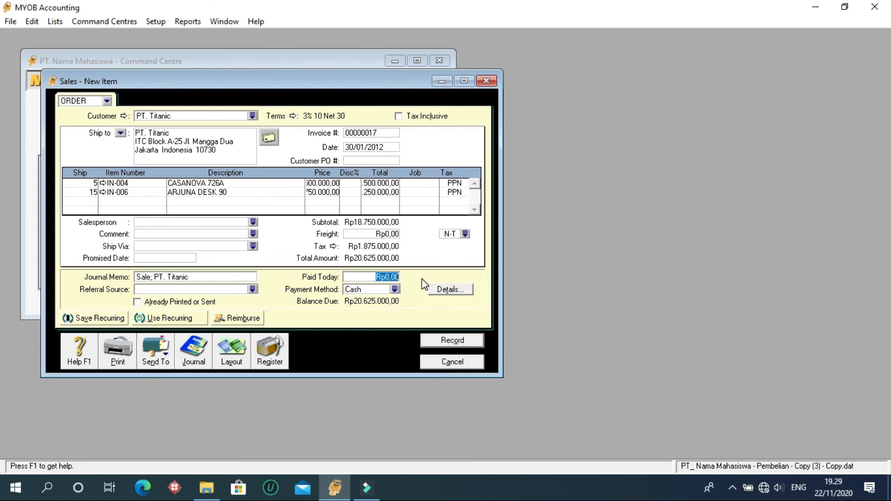
pyautogui.write('10000000')
pyautogui.click(369, 157)
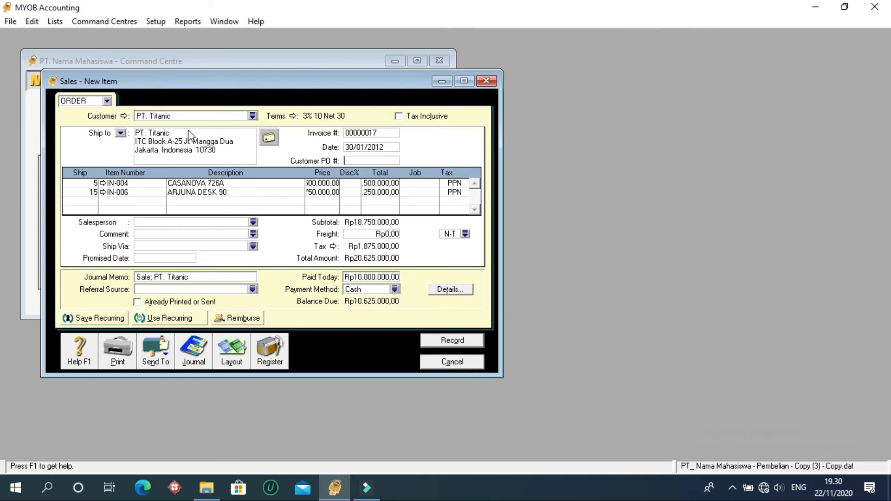
# Record the PT. Titanic order, accepting the credit limit notice, and close the sales form
pyautogui.click(442, 341)
pyautogui.click(396, 289)
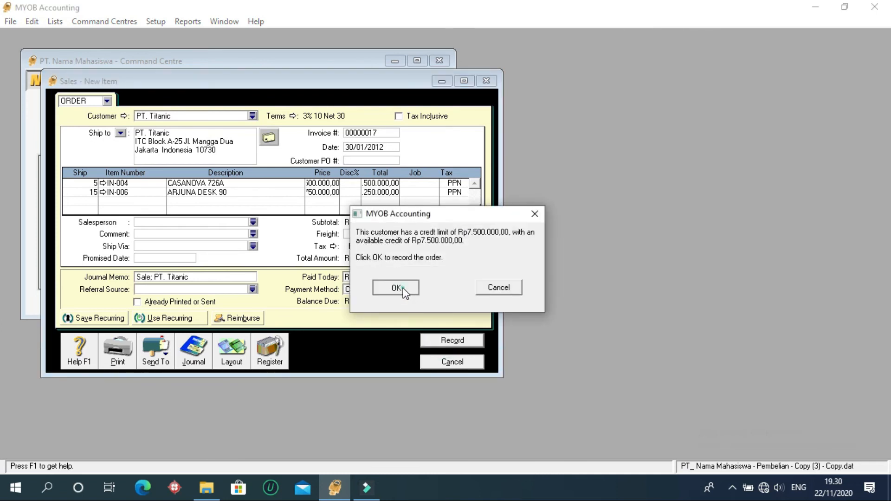
pyautogui.click(486, 81)
# Check the orders and their date range in the Sales Register, and close the register
pyautogui.click(240, 169)
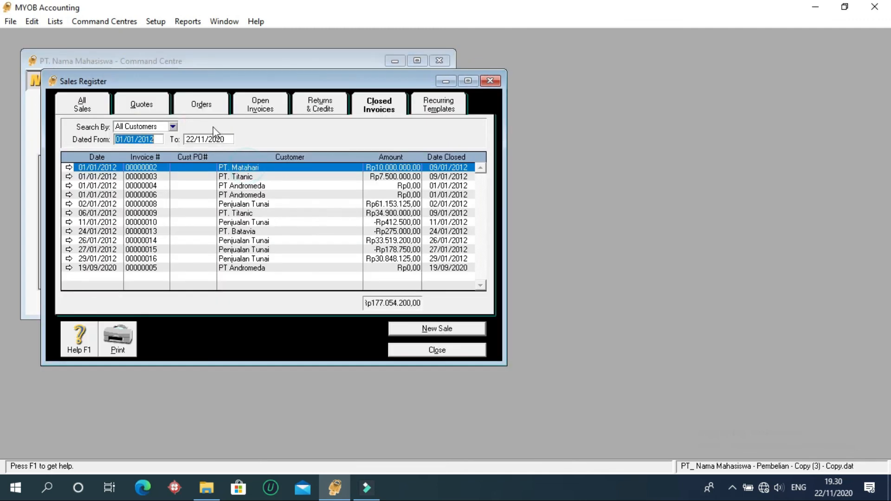
pyautogui.click(203, 104)
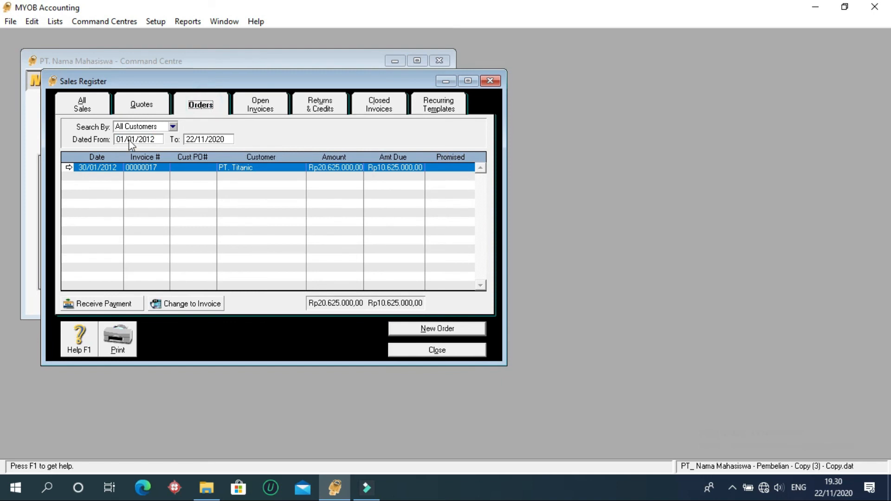
pyautogui.click(145, 139)
pyautogui.click(222, 138)
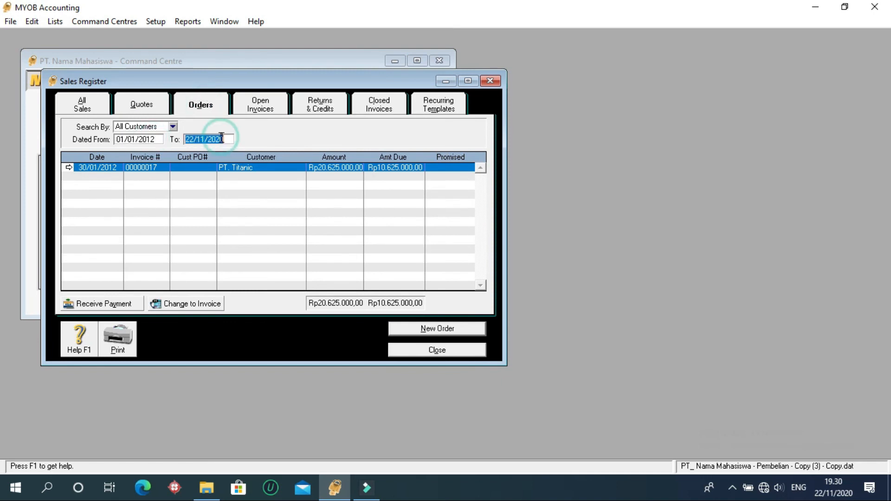
pyautogui.click(442, 354)
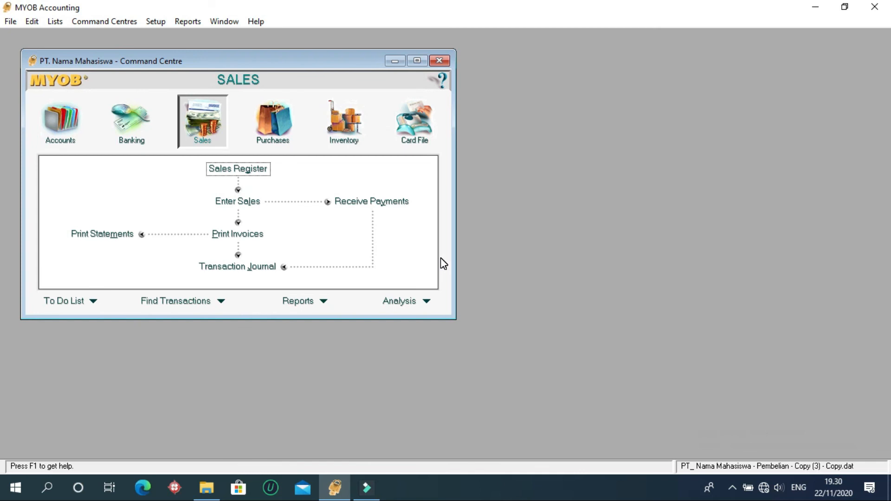
# Start a general journal entry dated 30/01/2012 with the memo "Penerimaan Piutang Karyawan"
pyautogui.click(57, 120)
pyautogui.click(238, 222)
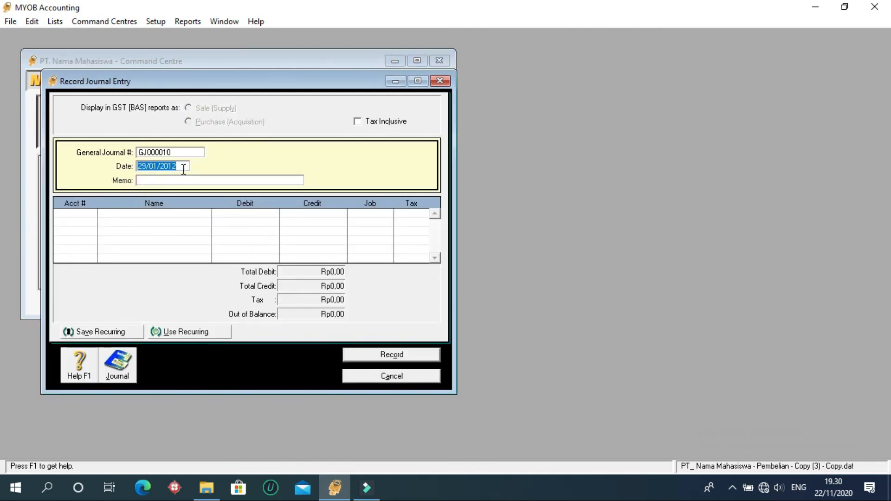
pyautogui.click(147, 166)
pyautogui.press('BackSpace')
pyautogui.press('BackSpace')
pyautogui.write('30')
pyautogui.click(155, 179)
pyautogui.write('Penerimaan')
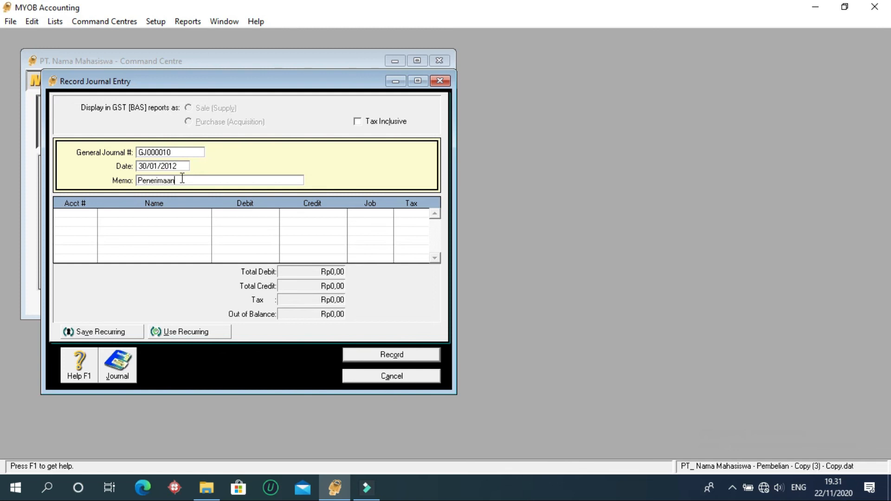
pyautogui.write(' Piutang Karyawan')
# Add a journal line debiting account 1-1100 Kas with Rp500.000
pyautogui.click(72, 218)
pyautogui.click(93, 213)
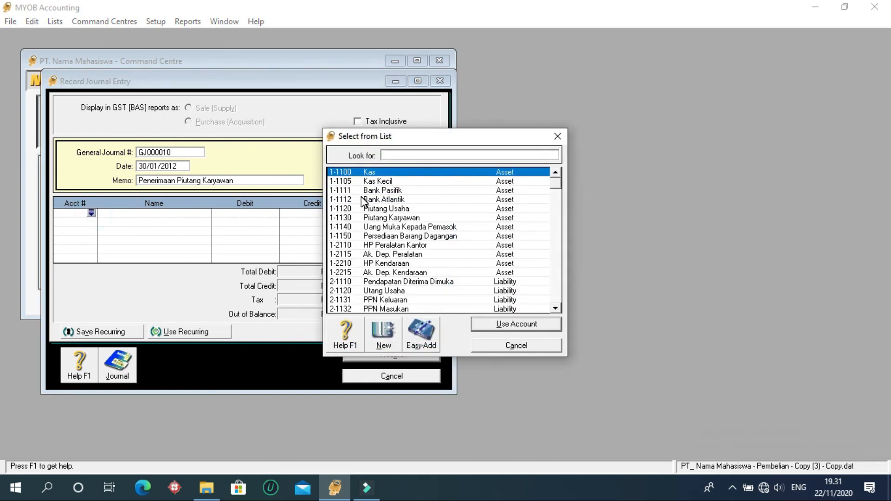
pyautogui.click(484, 324)
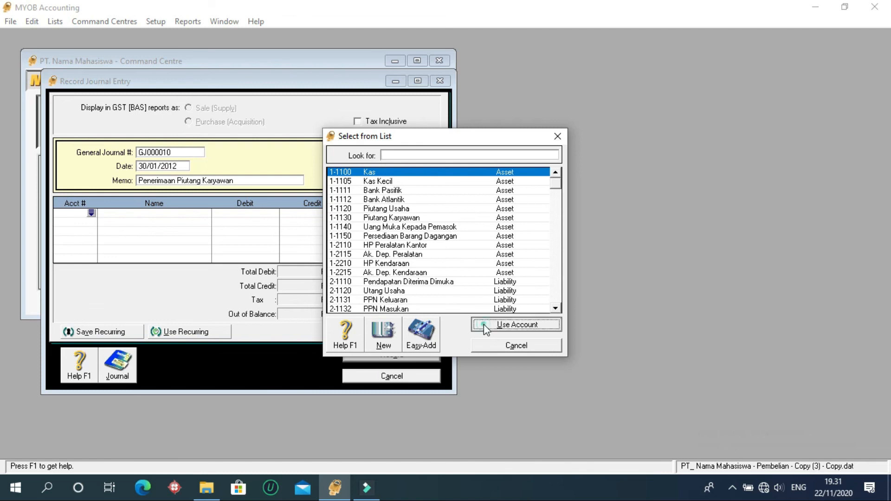
pyautogui.write('500.000')
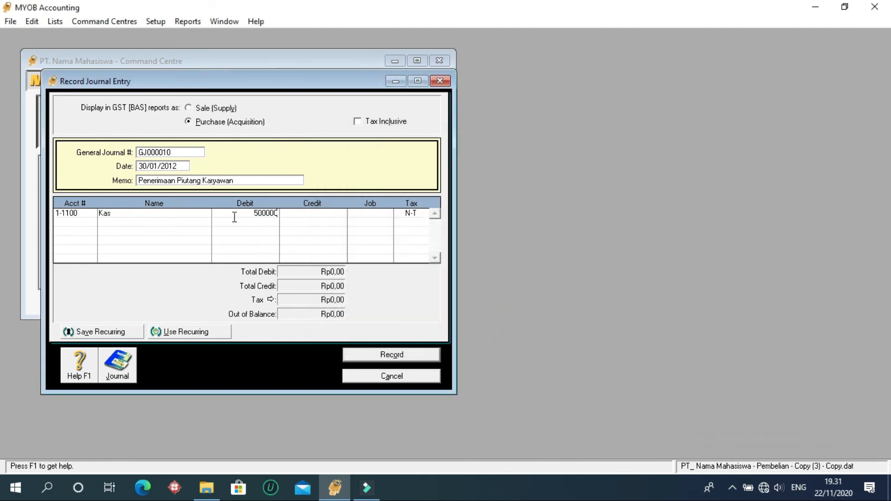
# Add a journal line crediting account 1-1130 Piutang Karyawan with Rp500.000
pyautogui.click(87, 224)
pyautogui.click(88, 222)
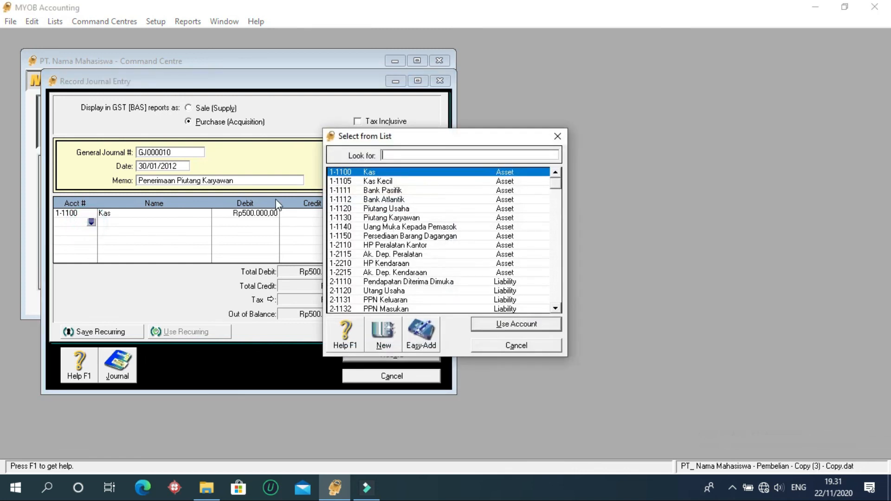
pyautogui.click(389, 218)
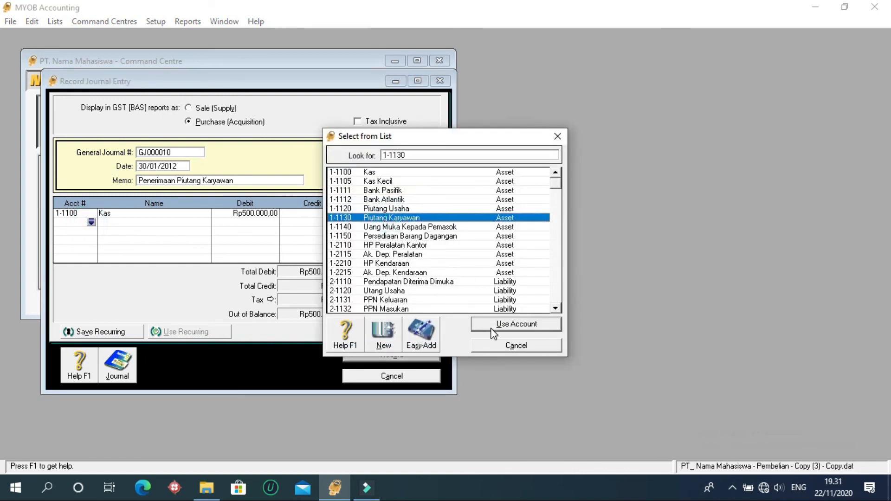
pyautogui.click(492, 325)
pyautogui.click(326, 221)
# Record the employee receivable journal entry and close the journal entry form
pyautogui.click(250, 181)
pyautogui.click(252, 179)
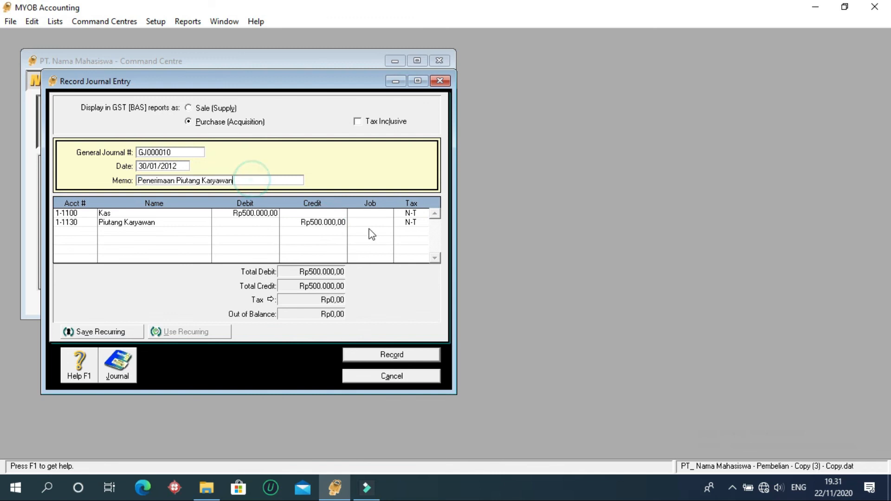
pyautogui.click(417, 361)
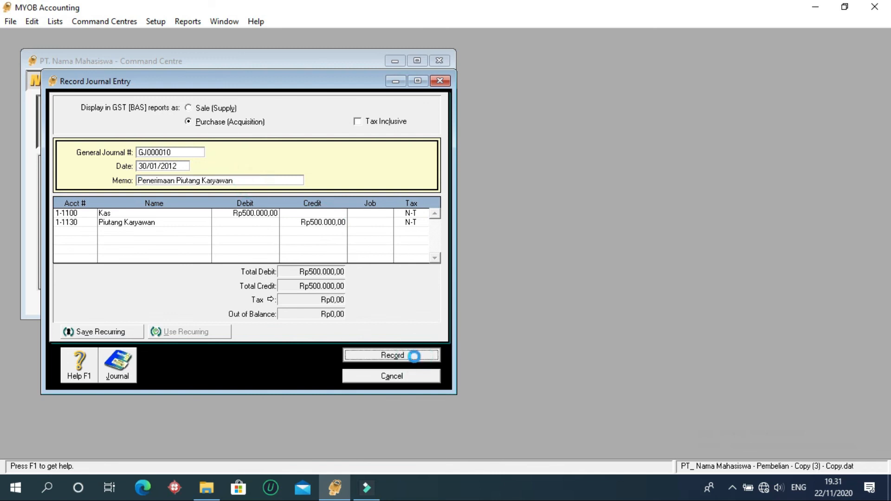
pyautogui.click(440, 83)
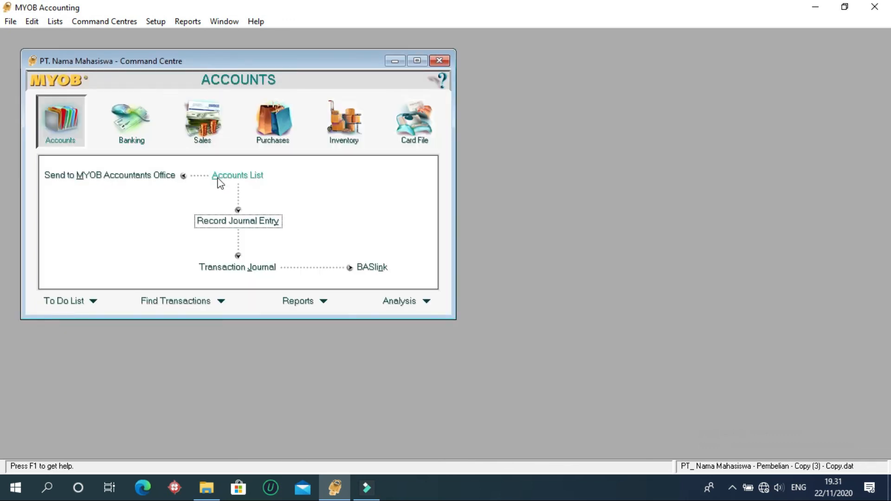
# Open the Transaction Journal from the sales area, show all transaction types and maximize its window
pyautogui.click(204, 126)
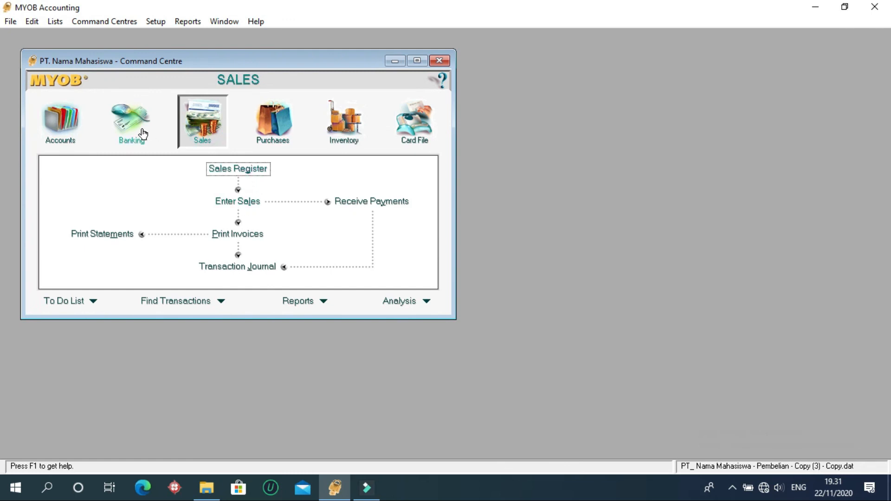
pyautogui.click(52, 130)
pyautogui.click(201, 126)
pyautogui.click(241, 265)
pyautogui.click(343, 99)
pyautogui.click(397, 99)
pyautogui.click(392, 81)
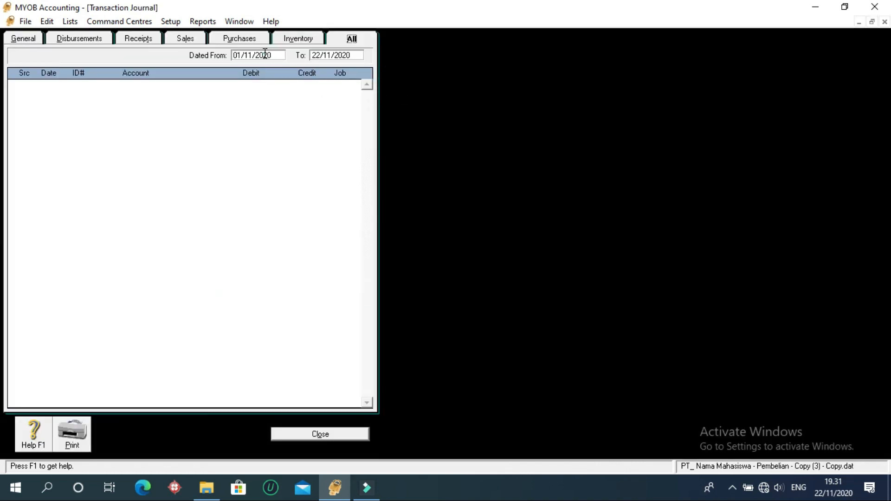
# List all journal transactions dated from 01/01/2012 and review them down to the last entries
pyautogui.moveTo(275, 55); pyautogui.dragTo(208, 58)
pyautogui.write('01/01/2012')
pyautogui.press('Tab')
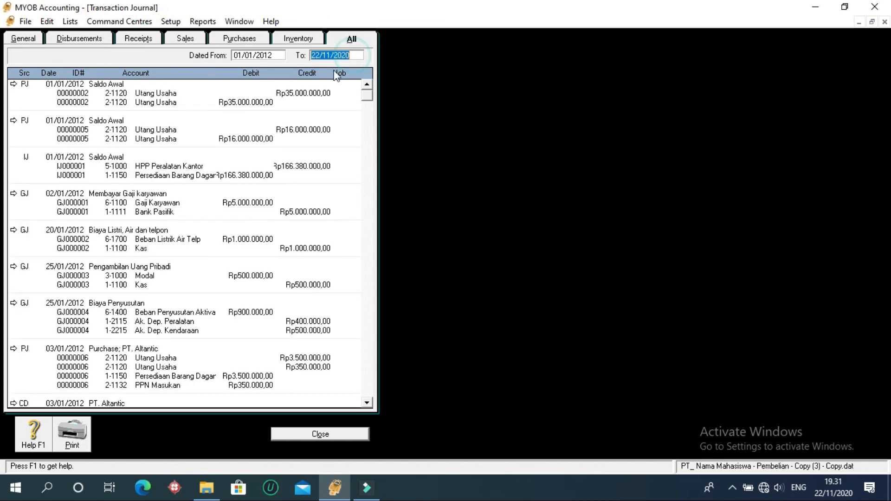
pyautogui.moveTo(368, 99); pyautogui.dragTo(353, 397)
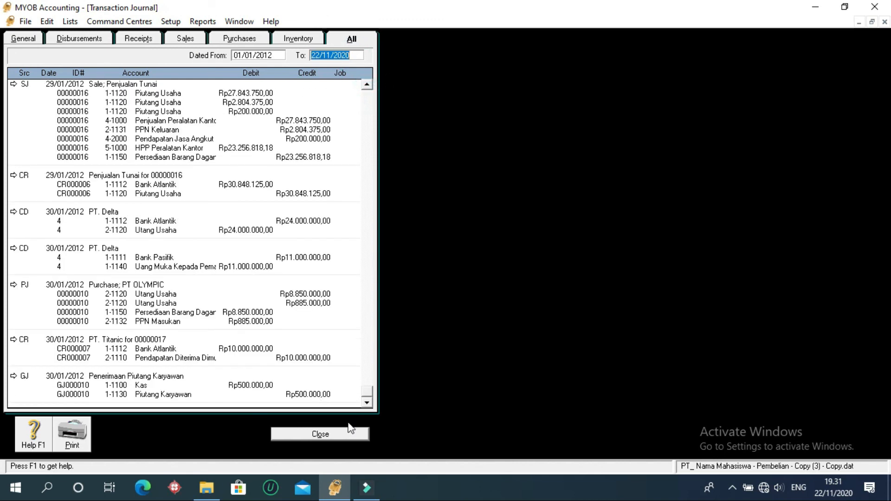
# Review the journal by transaction type, covering the Sales, Purchases, Inventory, Receipts, Disbursements and General entries
pyautogui.click(185, 39)
pyautogui.click(239, 39)
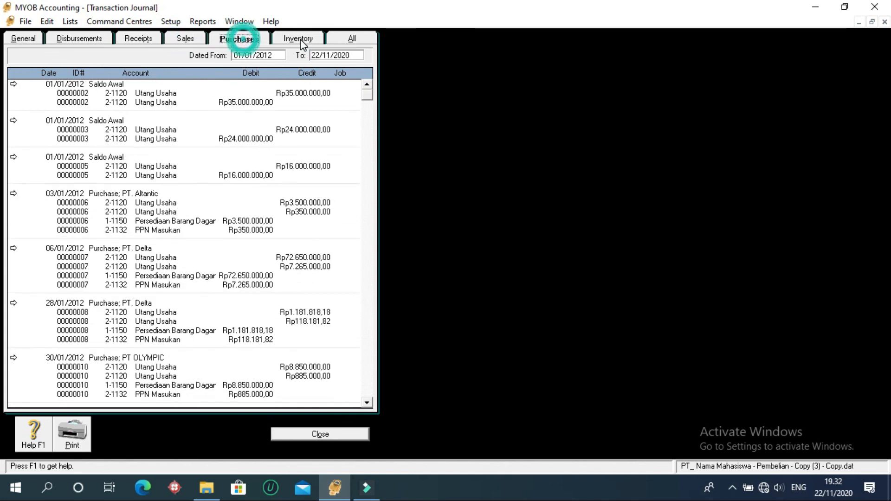
pyautogui.click(298, 38)
pyautogui.click(139, 38)
pyautogui.click(79, 38)
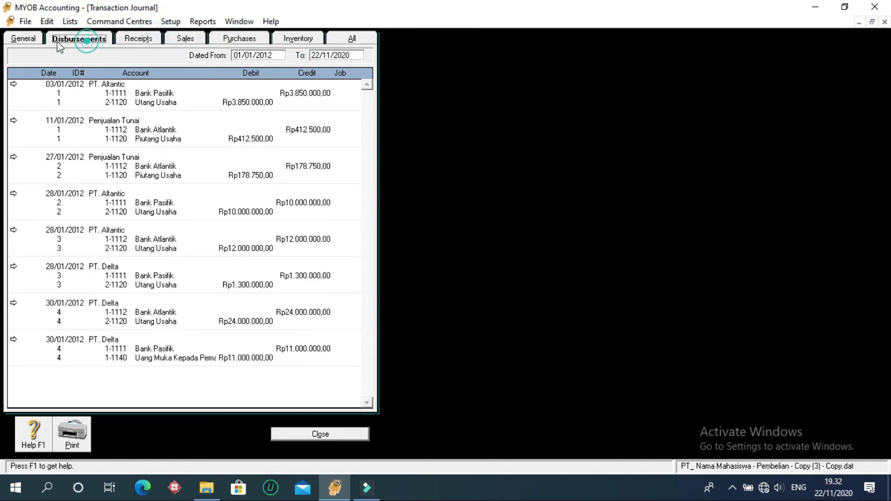
pyautogui.click(23, 38)
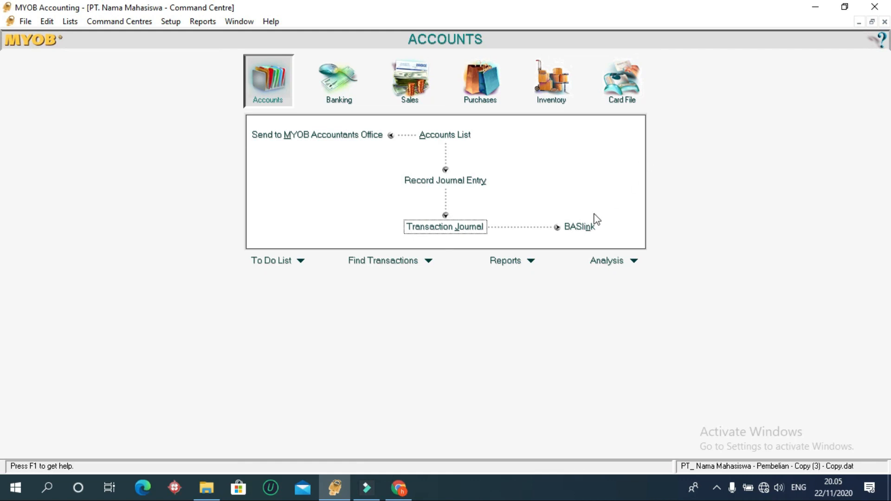
# Open the index of accounts reports from the Accounts command centre
pyautogui.click(513, 262)
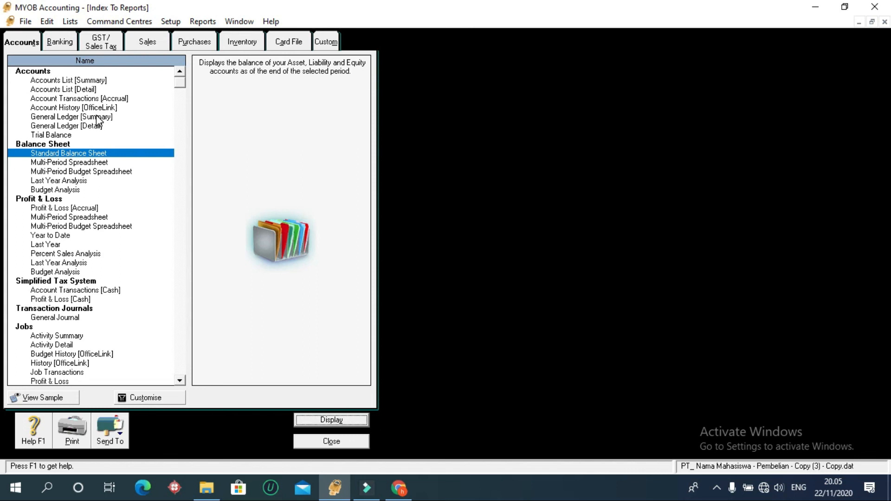
pyautogui.click(325, 442)
pyautogui.click(529, 261)
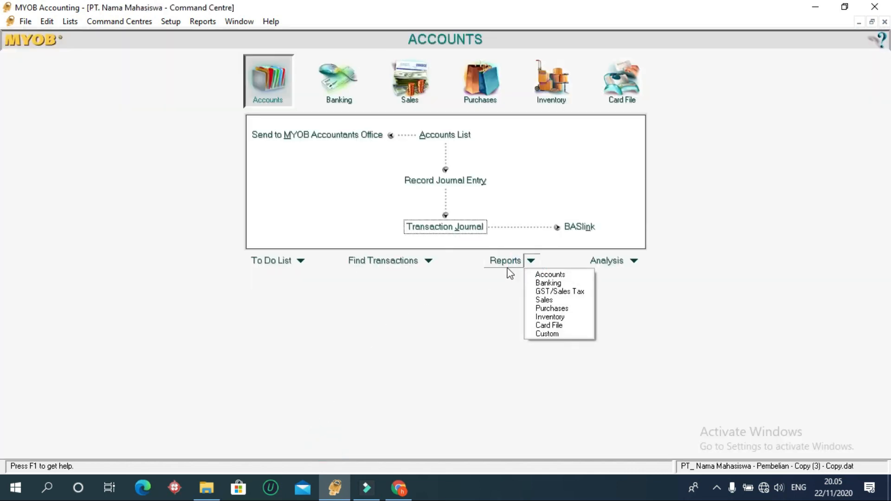
pyautogui.click(511, 258)
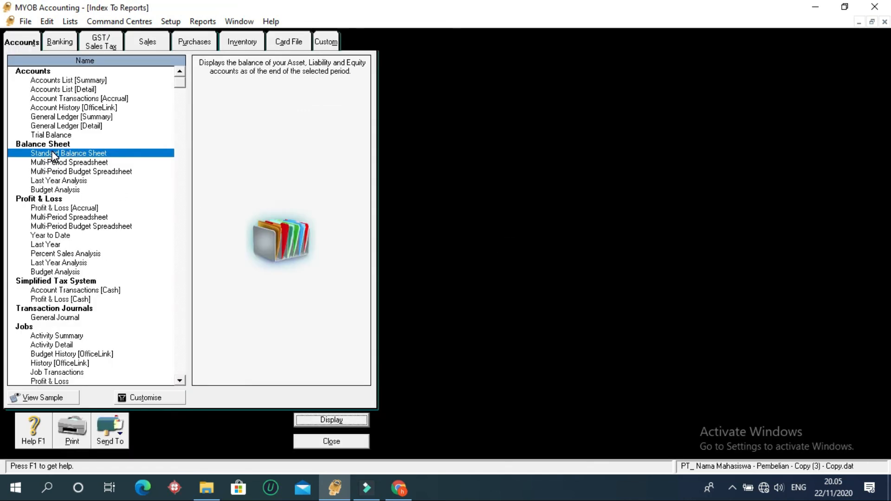
# Display the Profit & Loss [Accrual] report, examine it from start to end, and close it
pyautogui.click(74, 209)
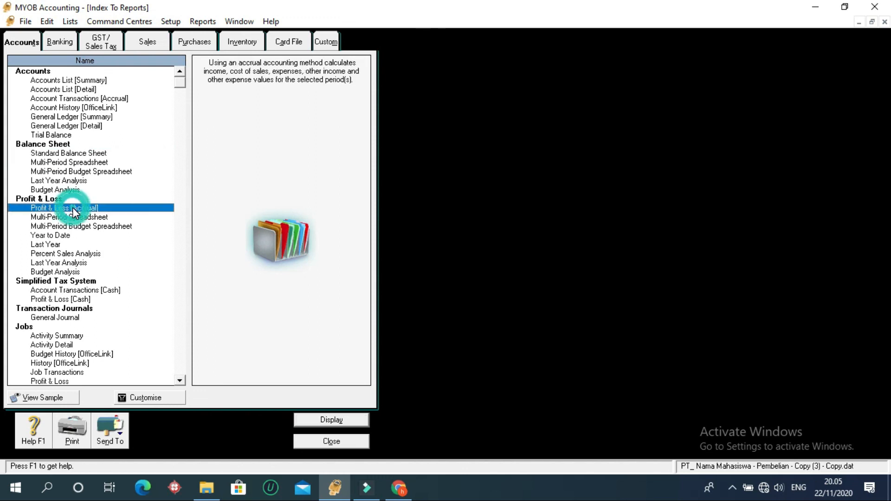
pyautogui.click(310, 422)
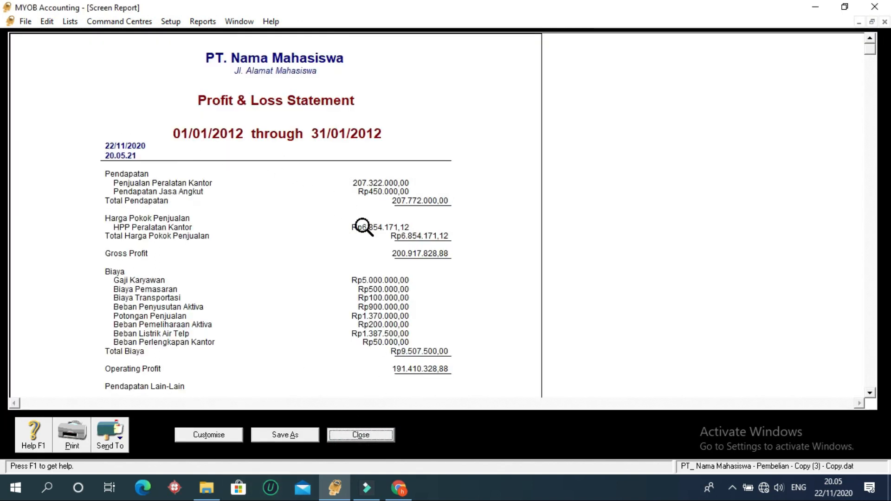
pyautogui.moveTo(870, 52); pyautogui.dragTo(880, 403)
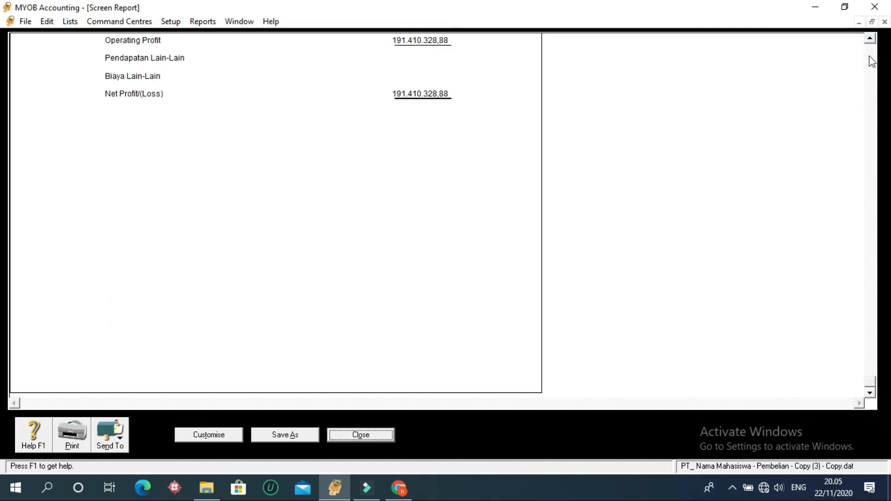
pyautogui.moveTo(872, 44); pyautogui.dragTo(872, 44)
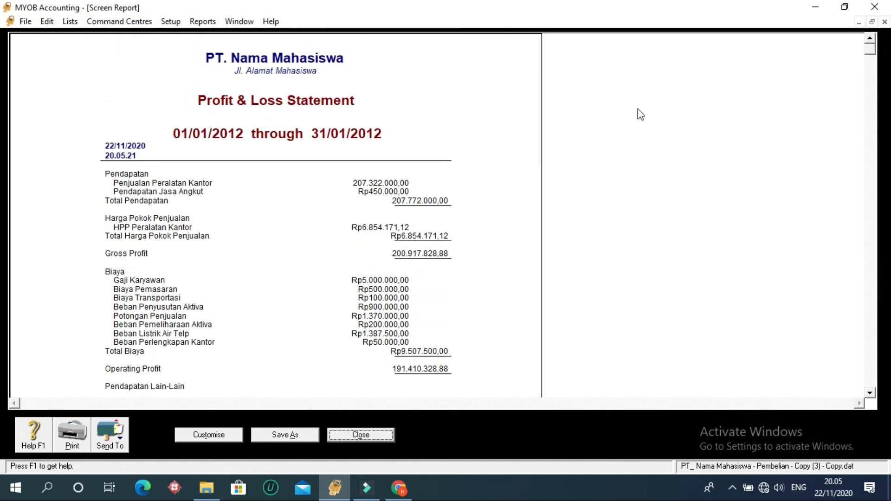
pyautogui.click(362, 436)
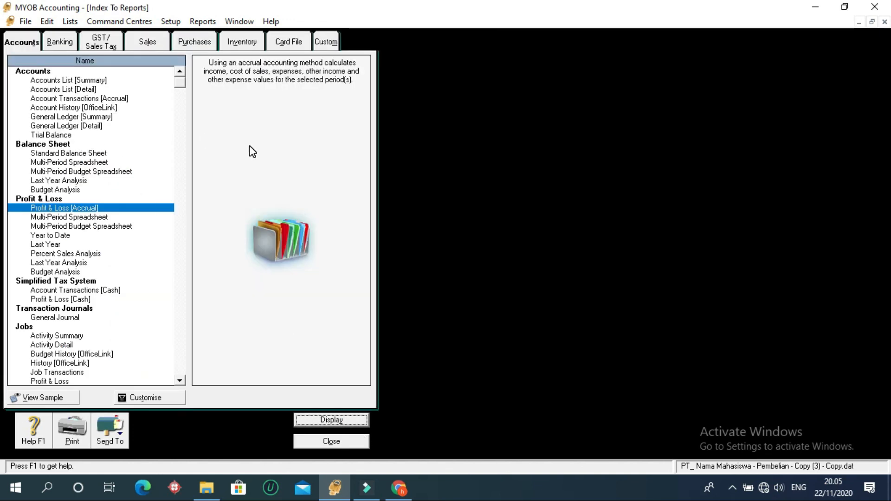
# Display the Standard Balance Sheet report and examine it down to the equity section
pyautogui.click(49, 154)
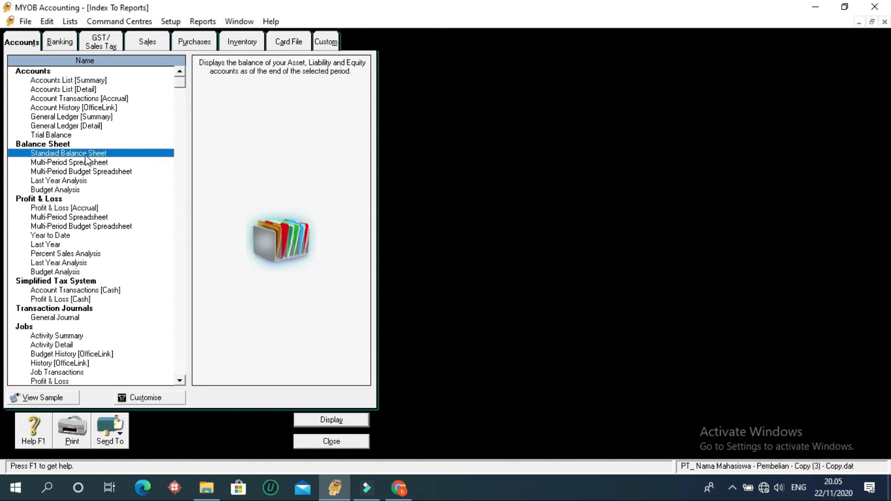
pyautogui.click(332, 421)
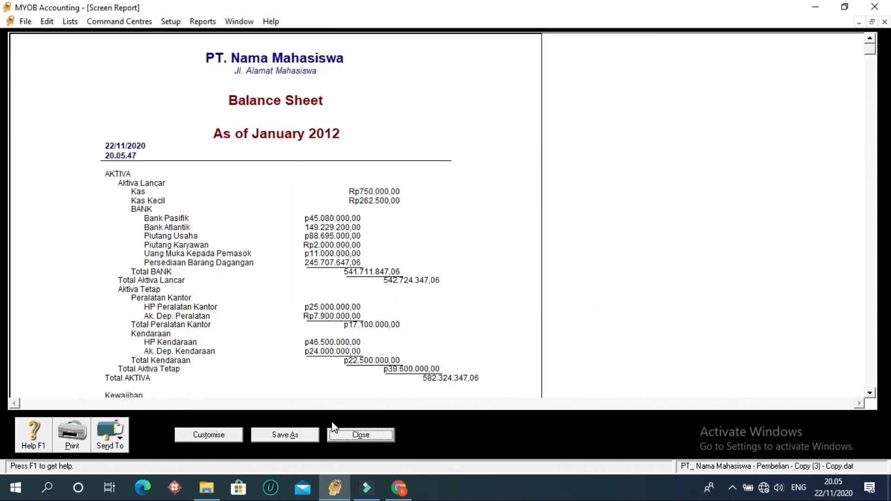
pyautogui.moveTo(873, 55); pyautogui.dragTo(858, 400)
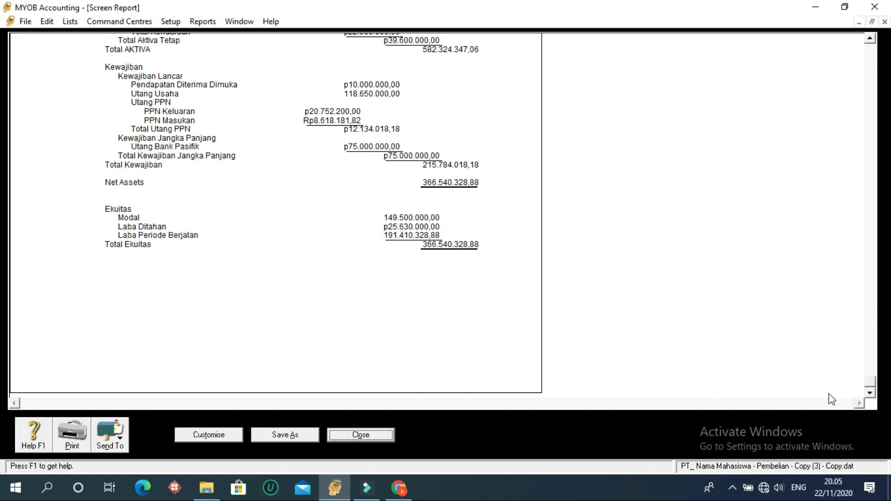
# Bring up the print options for the balance sheet, cancel printing and close the report
pyautogui.click(72, 444)
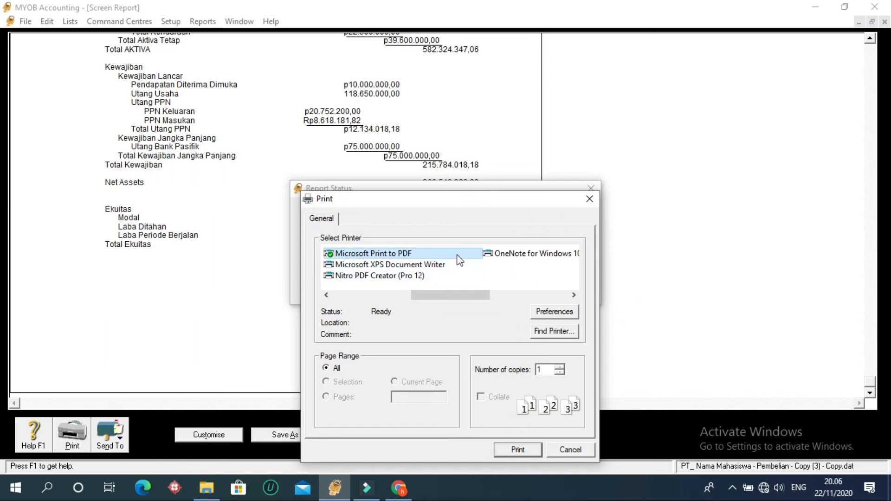
pyautogui.click(589, 197)
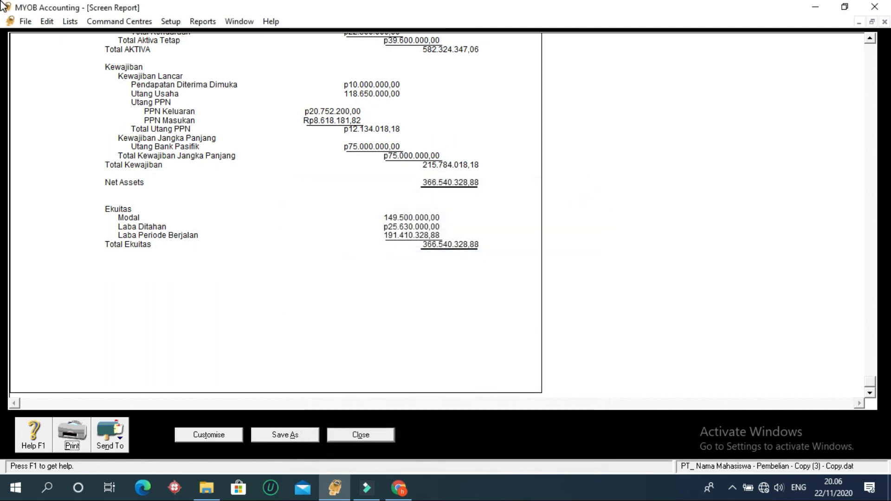
pyautogui.click(884, 23)
# Check the descriptions of several accounts reports, including Accounts List [Summary], General Journal and Job Transactions
pyautogui.click(37, 83)
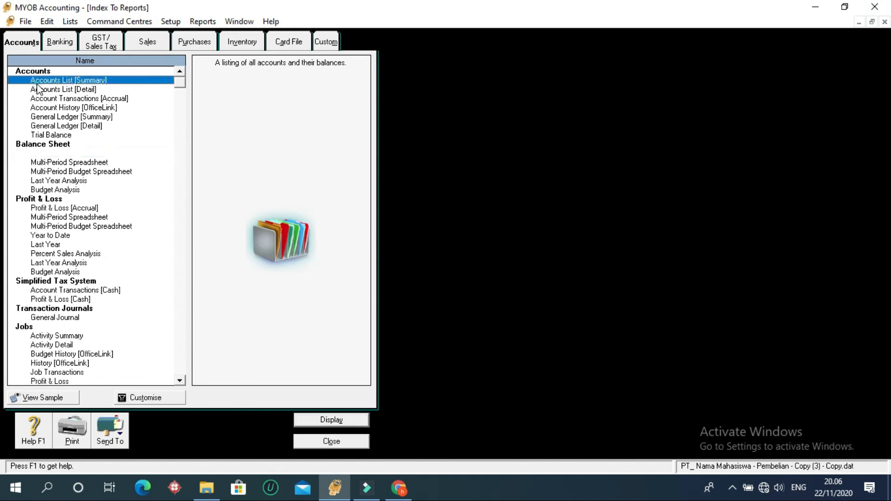
pyautogui.click(46, 300)
pyautogui.click(53, 318)
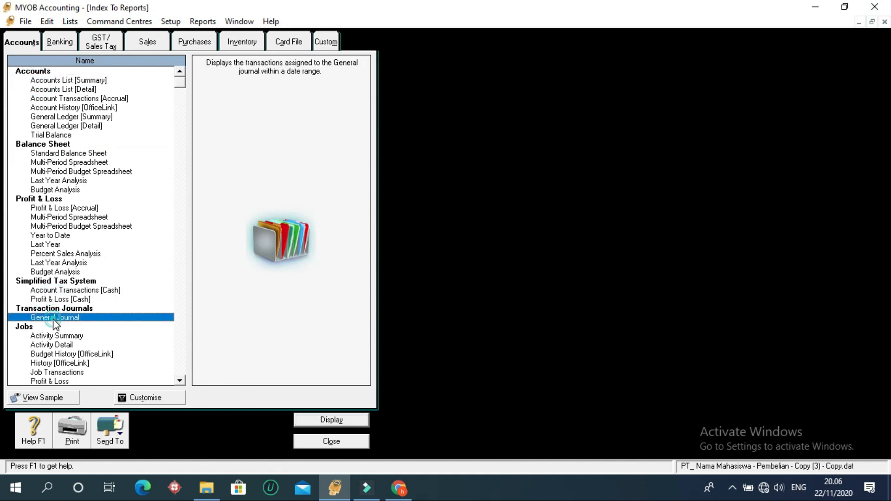
pyautogui.click(54, 292)
pyautogui.click(55, 372)
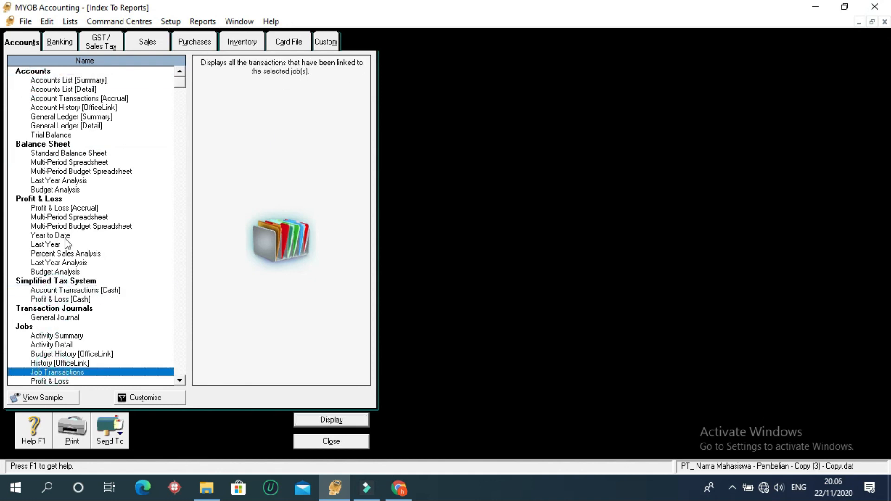
# Look through the Banking, GST/Sales Tax, Sales, Purchases, Inventory and Card File report lists, and close the report index
pyautogui.click(60, 41)
pyautogui.click(100, 41)
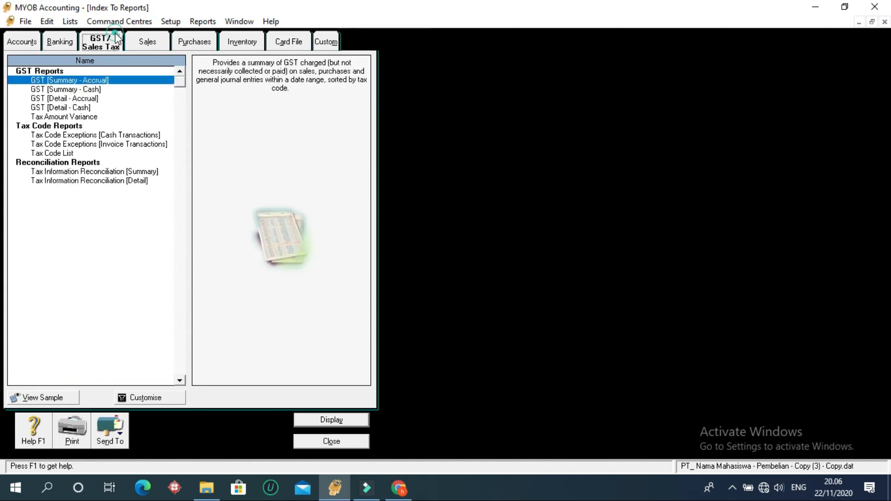
pyautogui.click(158, 41)
pyautogui.click(193, 42)
pyautogui.click(239, 43)
pyautogui.click(288, 43)
pyautogui.click(36, 42)
pyautogui.click(51, 43)
pyautogui.click(21, 42)
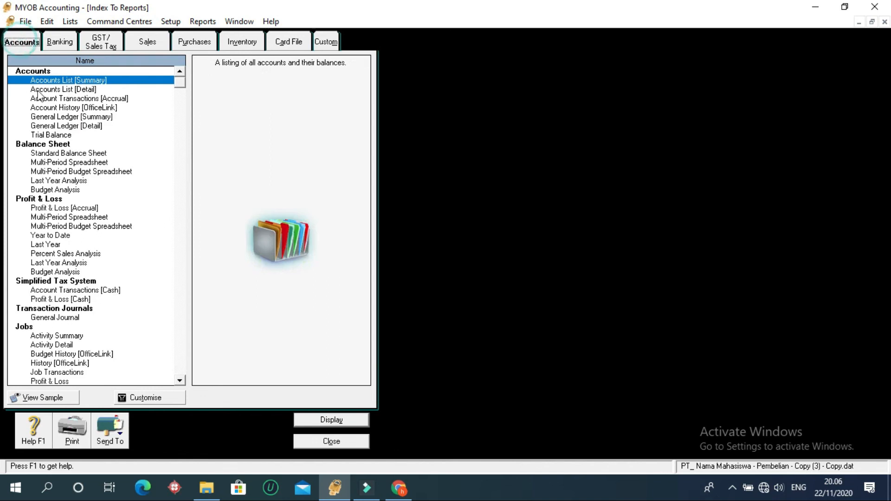
pyautogui.click(341, 441)
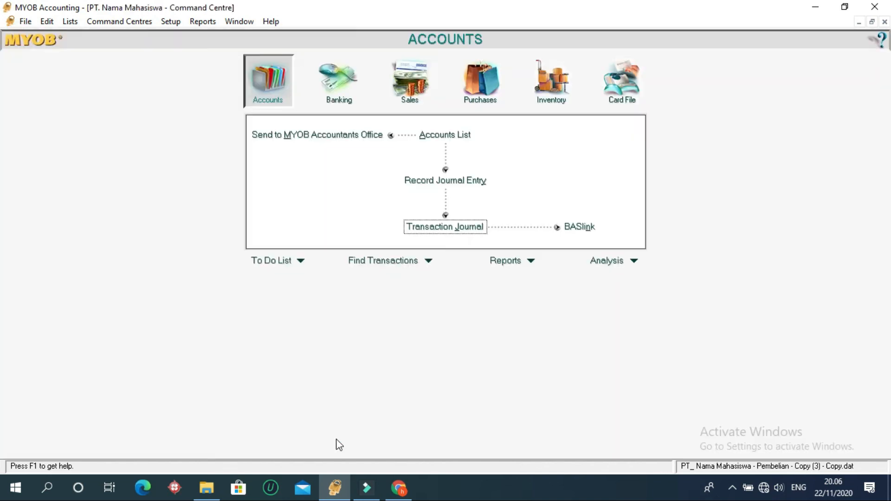
pyautogui.click(423, 80)
pyautogui.click(478, 82)
pyautogui.click(329, 84)
pyautogui.click(267, 88)
pyautogui.click(480, 92)
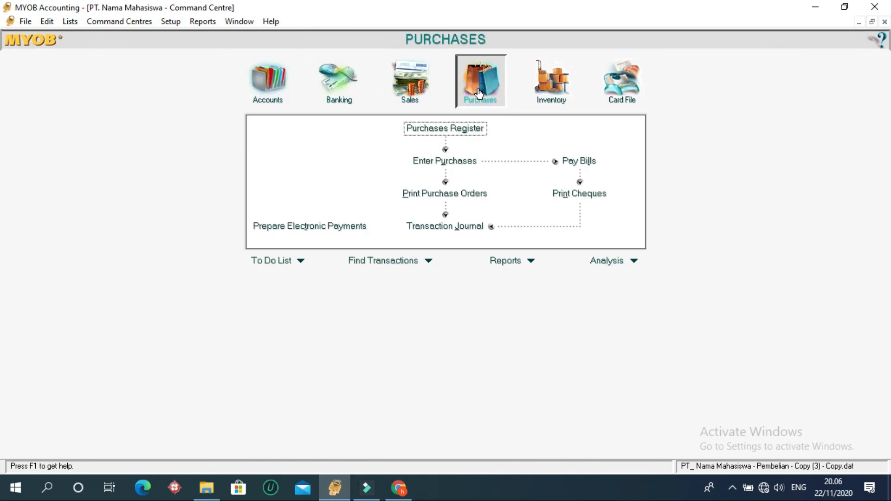